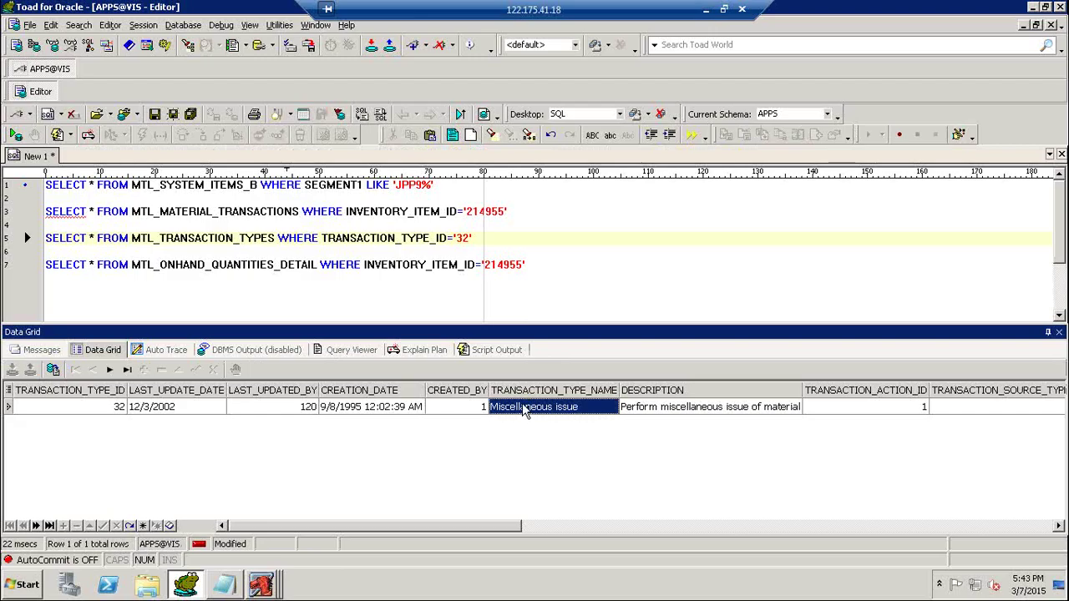
Minimize Toad for Oracle to show the Windows desktop, then refresh the desktop.
key("super+d")
right_click(580, 216)
left_click(616, 253)
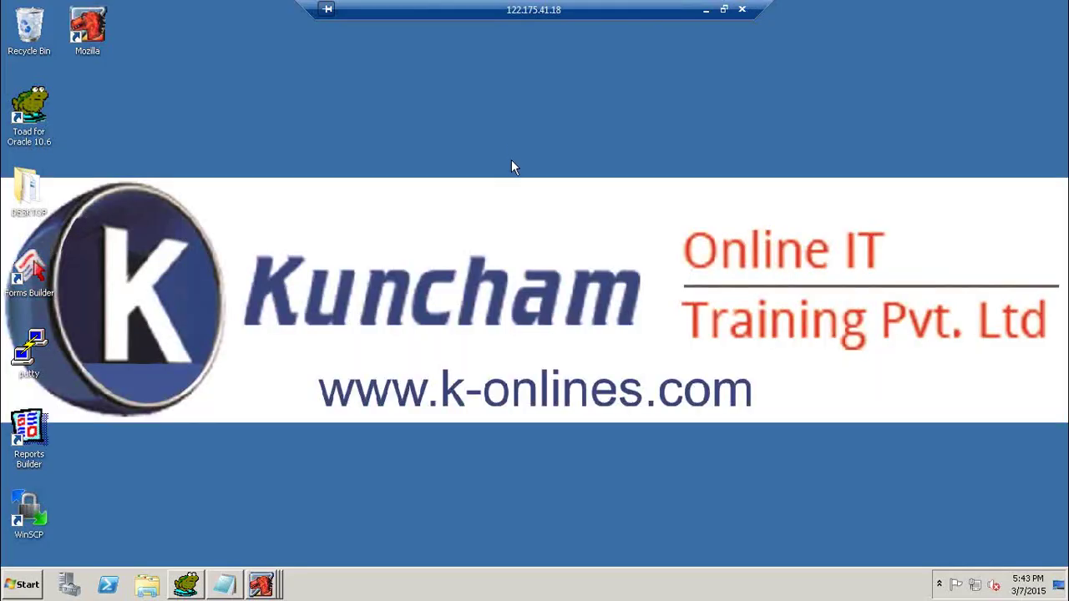
Close all Mozilla windows from the taskbar and refresh the desktop.
right_click(511, 145)
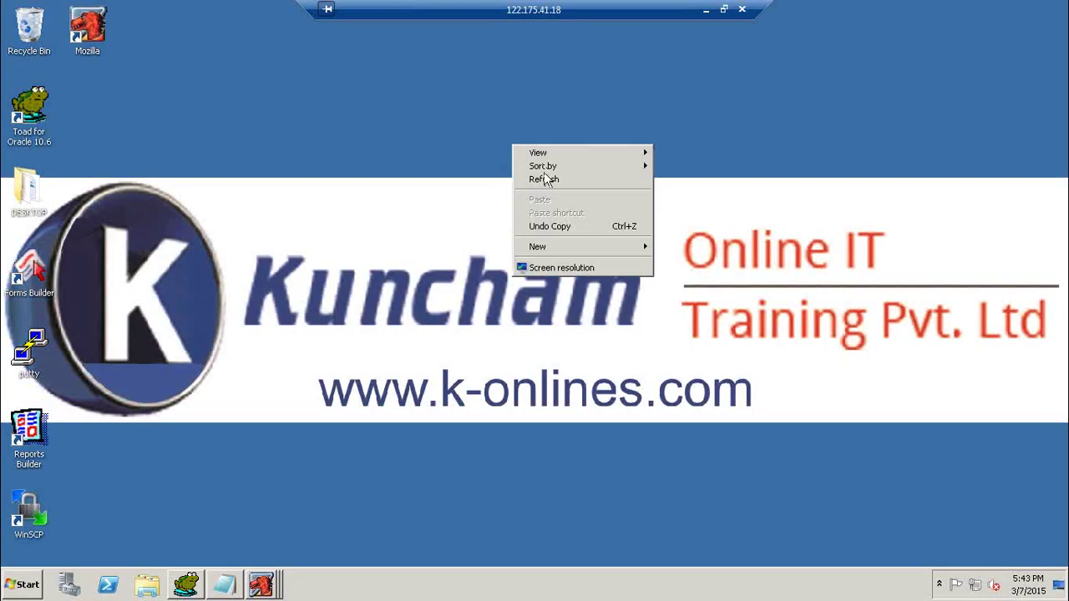
left_click(547, 183)
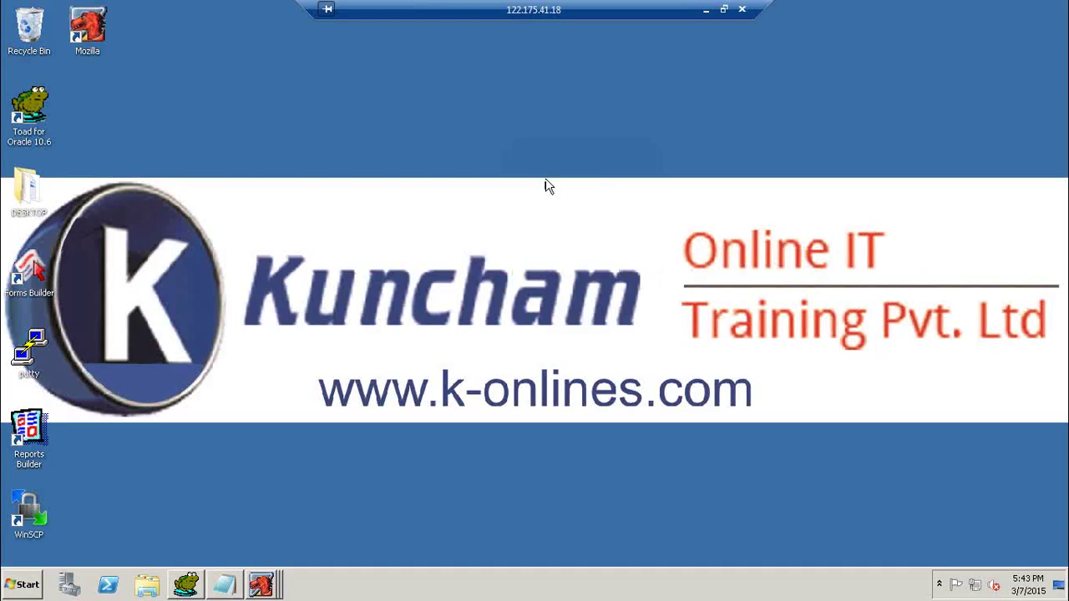
right_click(268, 582)
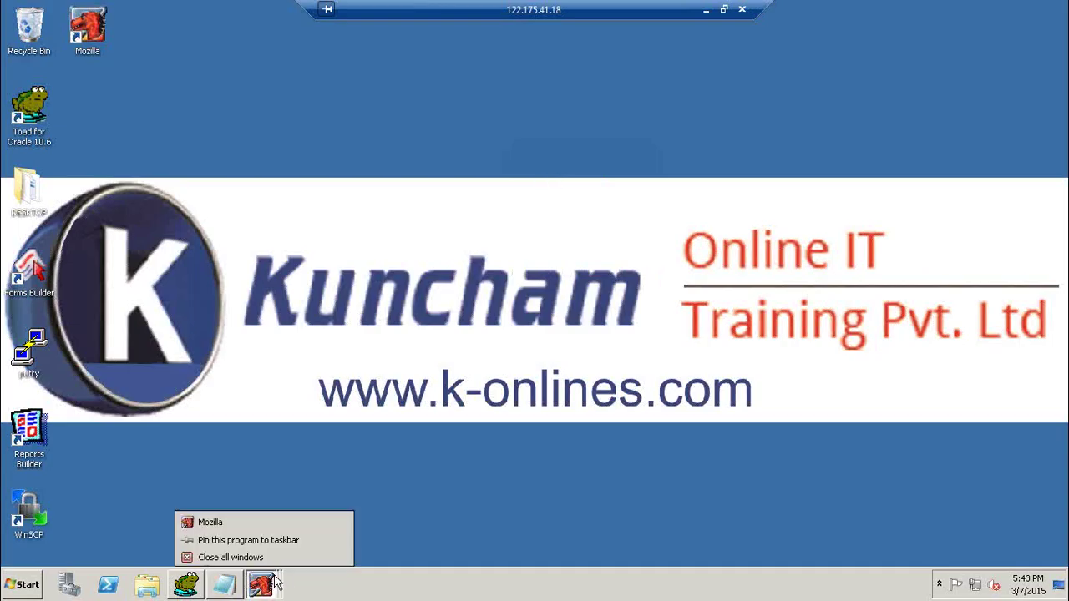
left_click(278, 562)
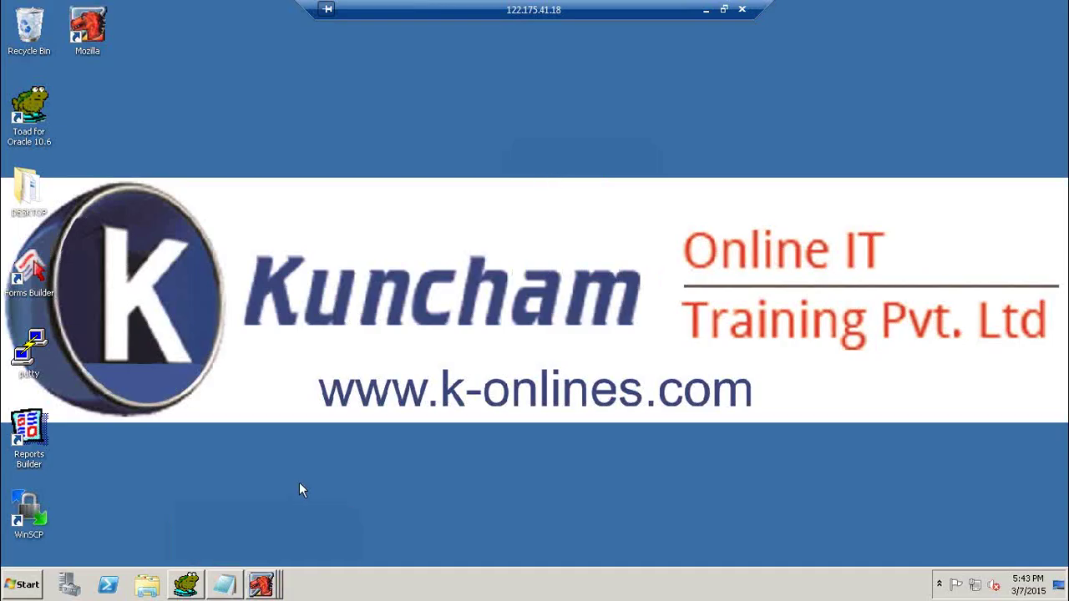
right_click(304, 316)
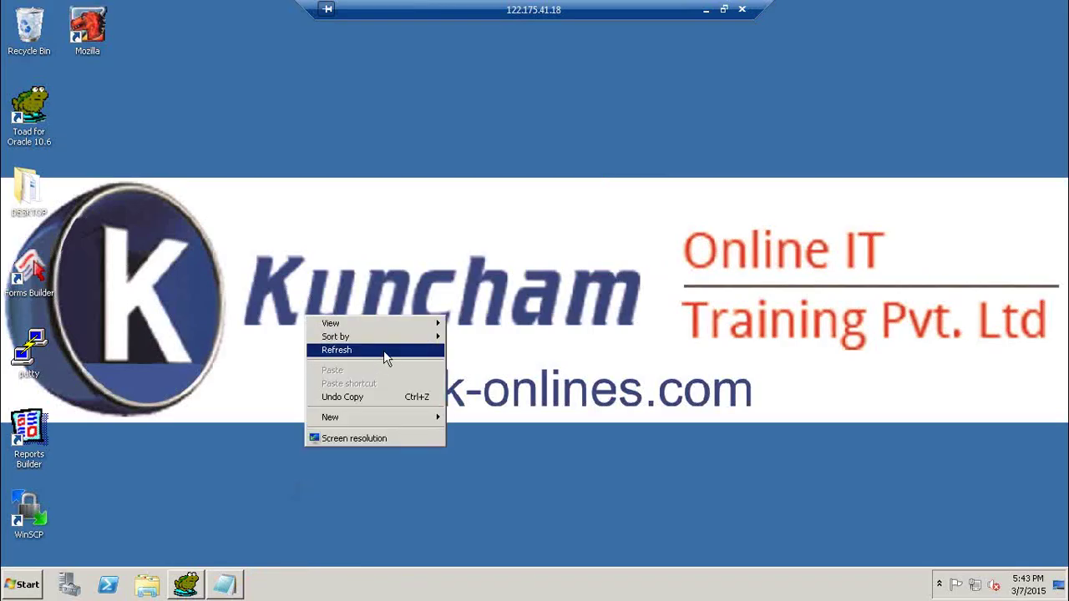
left_click(383, 350)
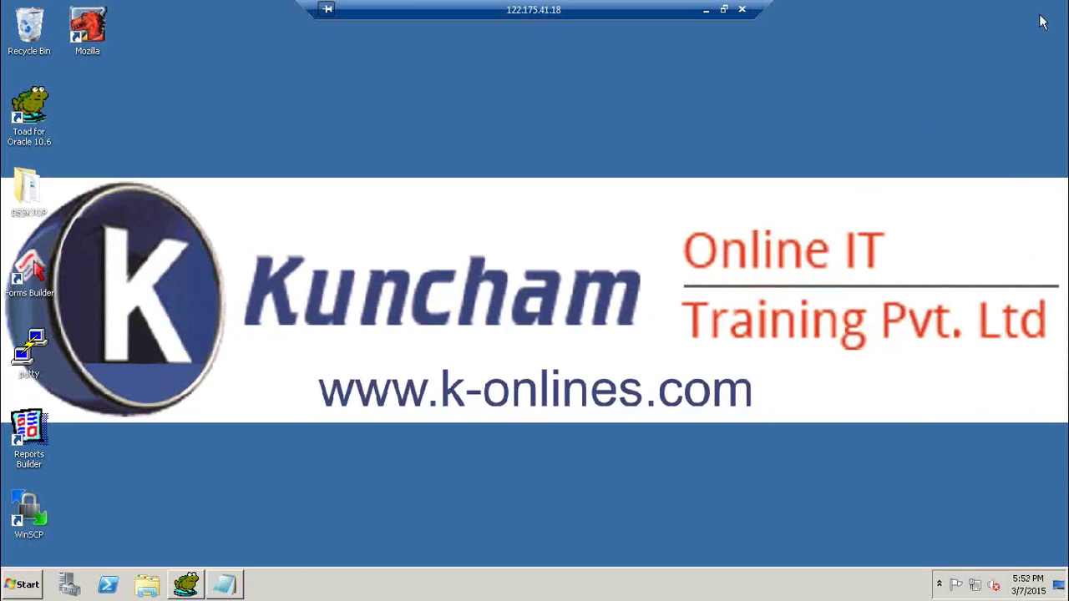
right_click(431, 167)
left_click(459, 205)
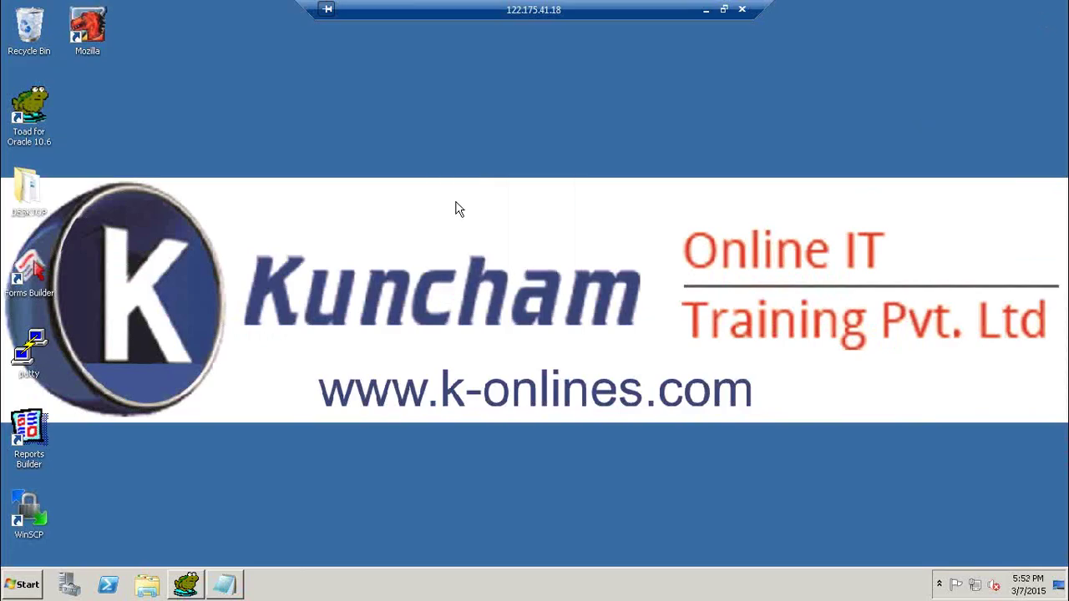
Launch Mozilla and sign in to Oracle E-Business Suite with the user name and password.
double_click(88, 30)
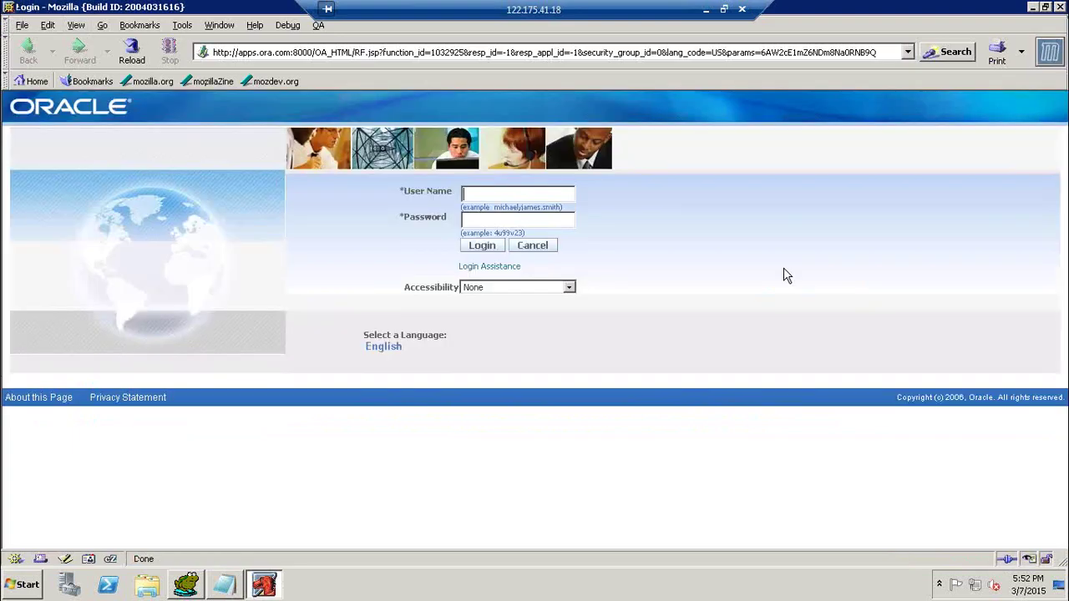
type("jrjp")
key("BackSpace")
key("BackSpace")
type("JPP9")
key("Tab")
key("Return")
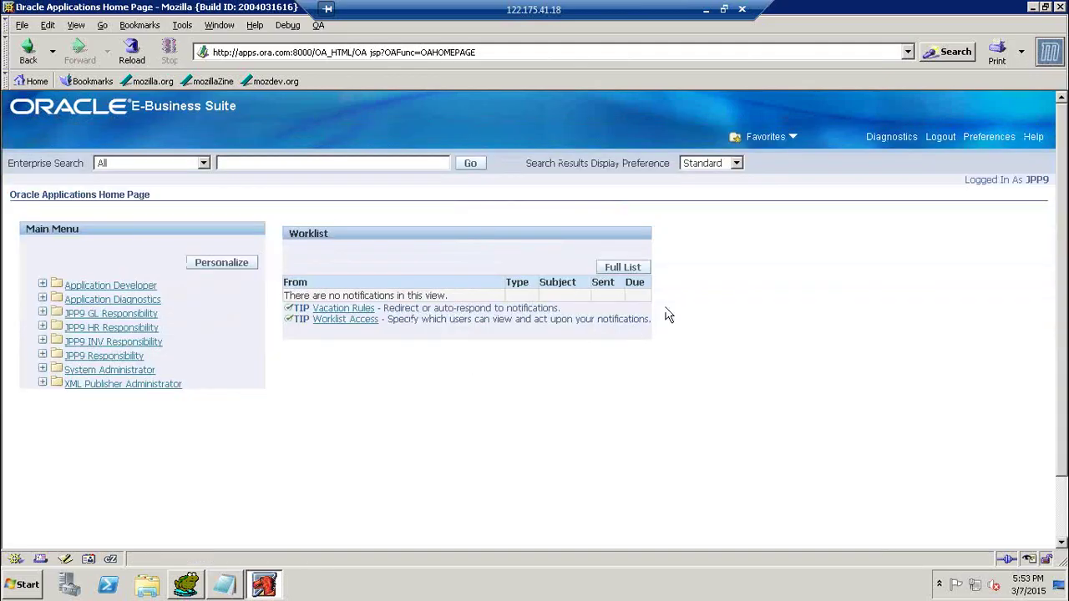
Open the Application Developer menu entry, then go back from the error page.
key("Tab")
key("Tab")
key("Tab")
key("Tab")
key("Tab")
key("Tab")
key("Tab")
key("Tab")
key("Tab")
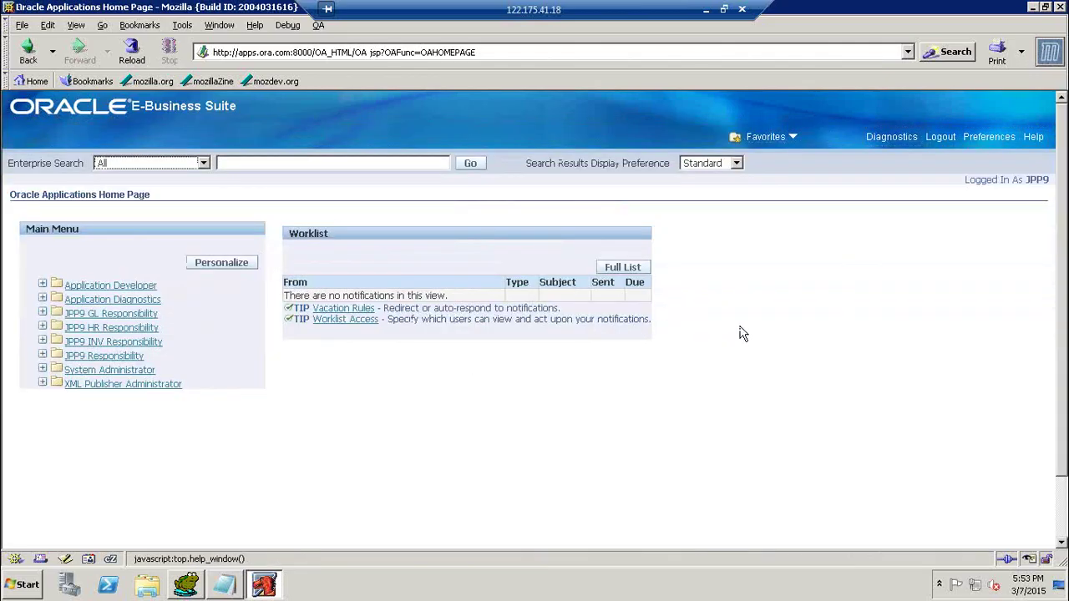
key("Tab")
key("Tab")
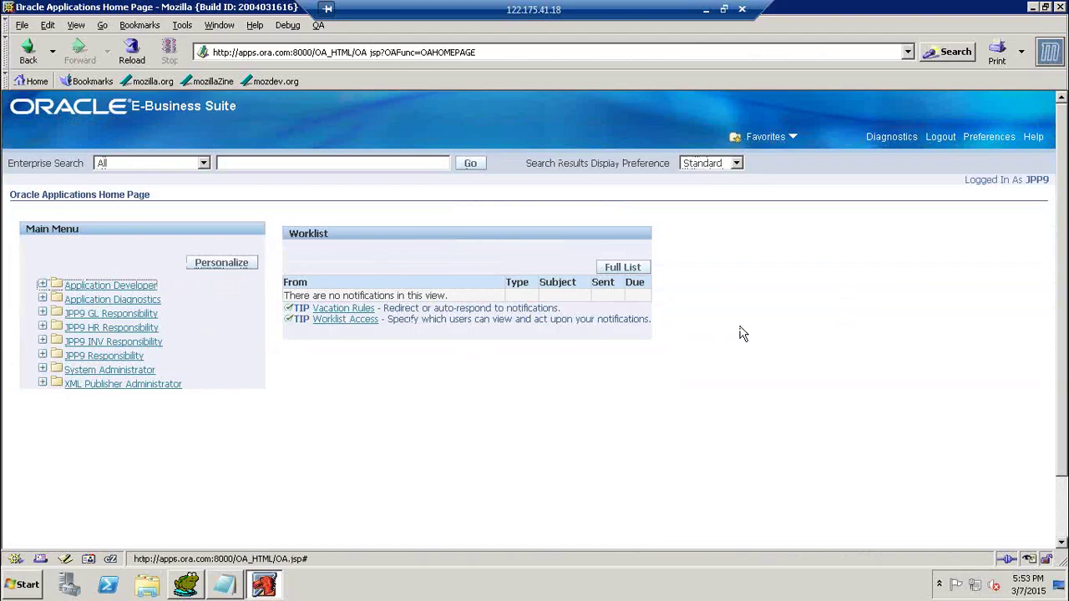
key("Return")
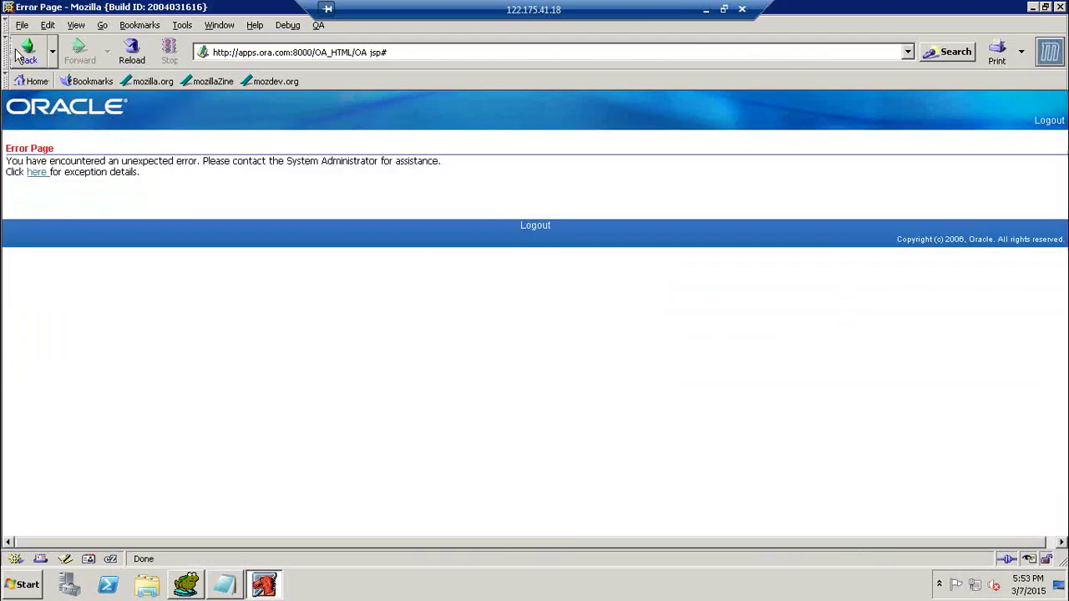
left_click(28, 52)
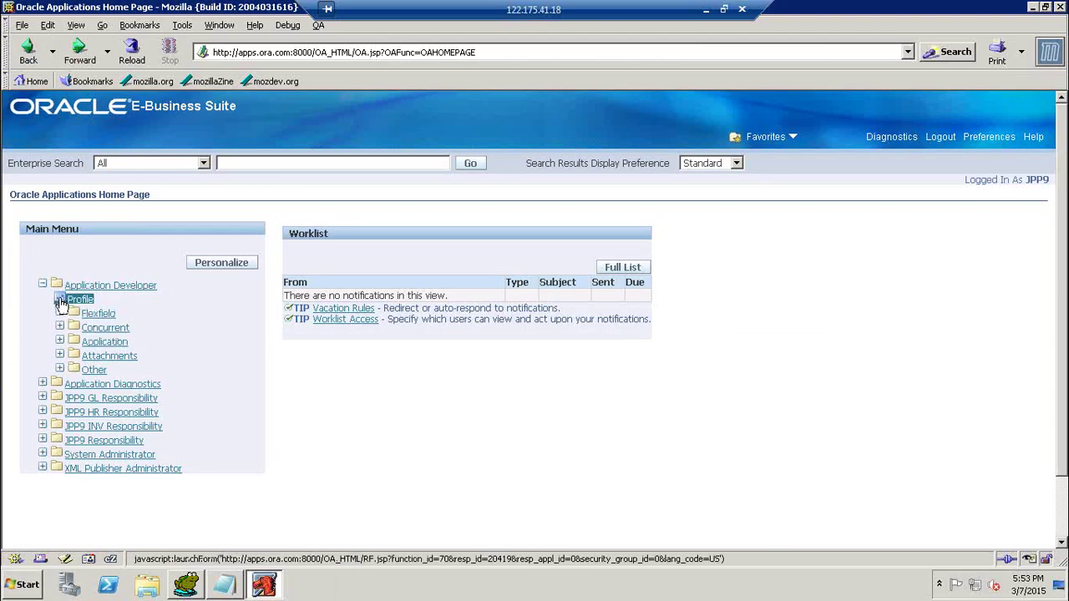
Open and close the Profile form, then bring the Oracle Applications forms window forward.
left_click(61, 299)
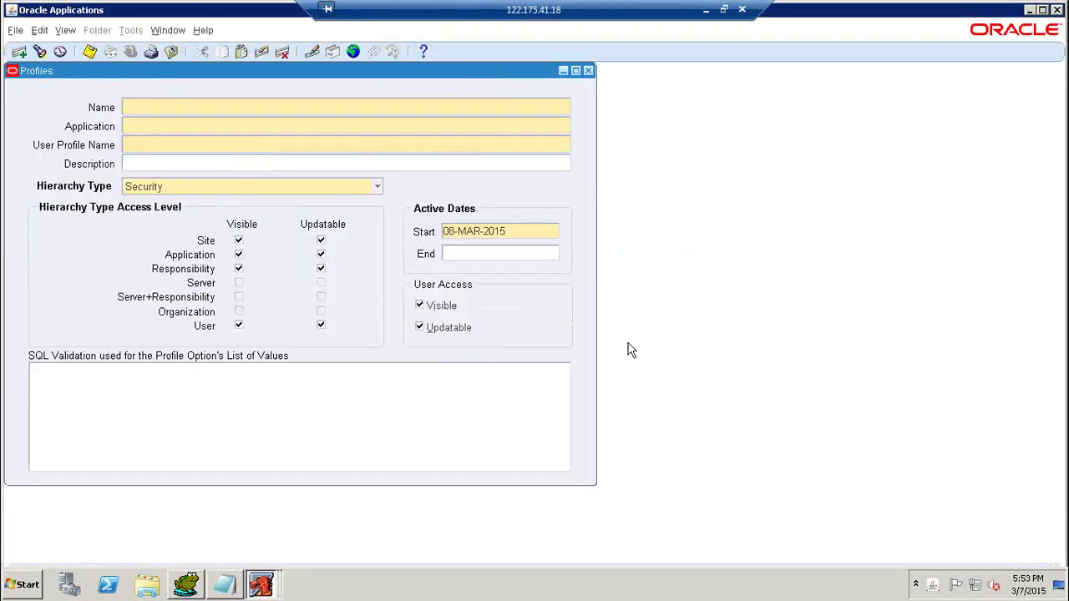
left_click(589, 71)
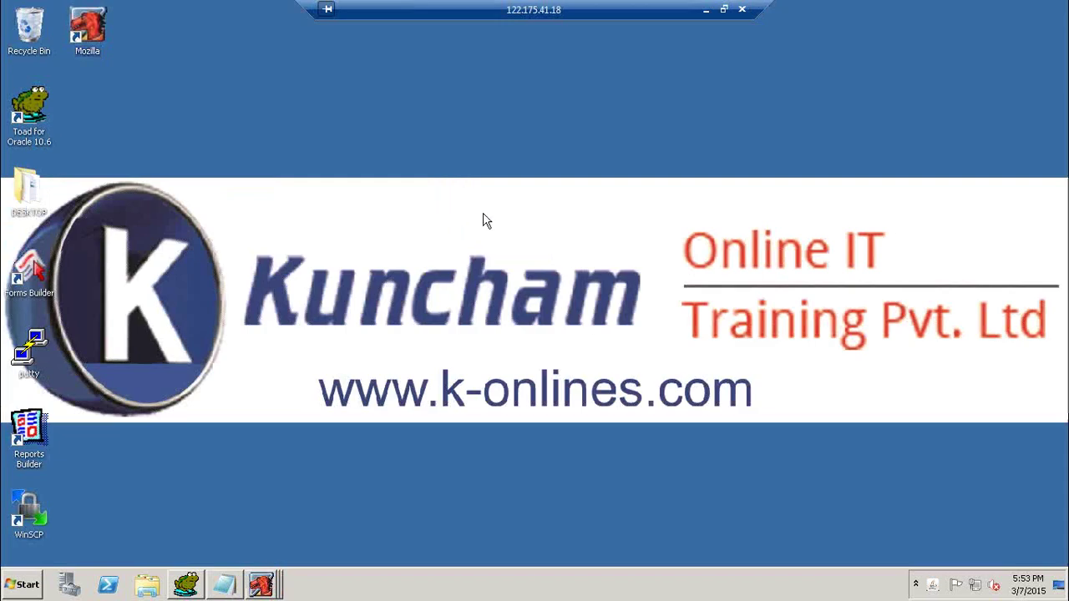
right_click(462, 190)
left_click(501, 222)
left_click(264, 577)
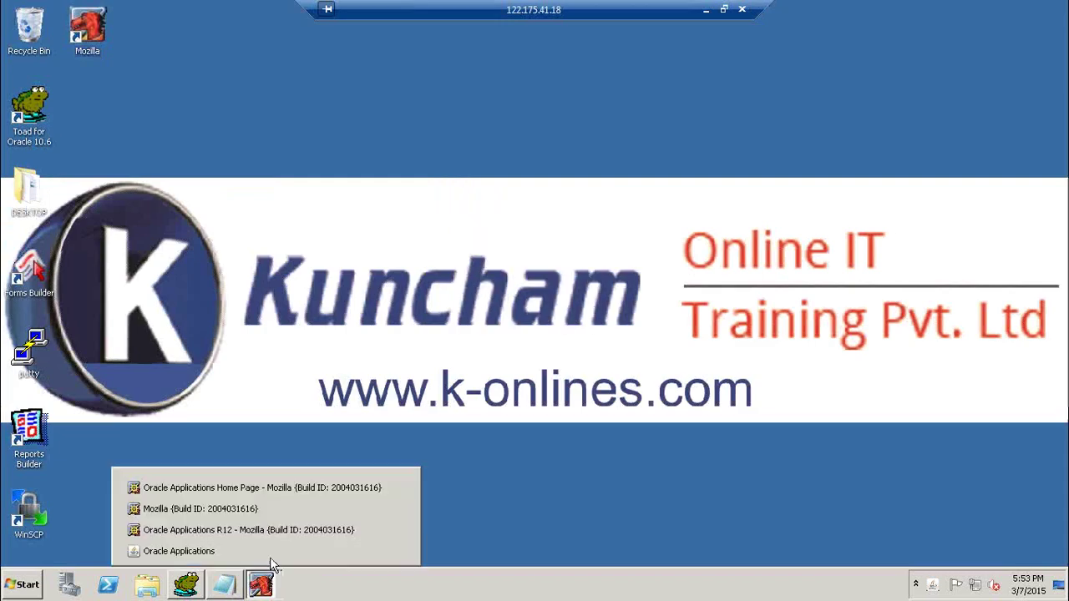
left_click(284, 551)
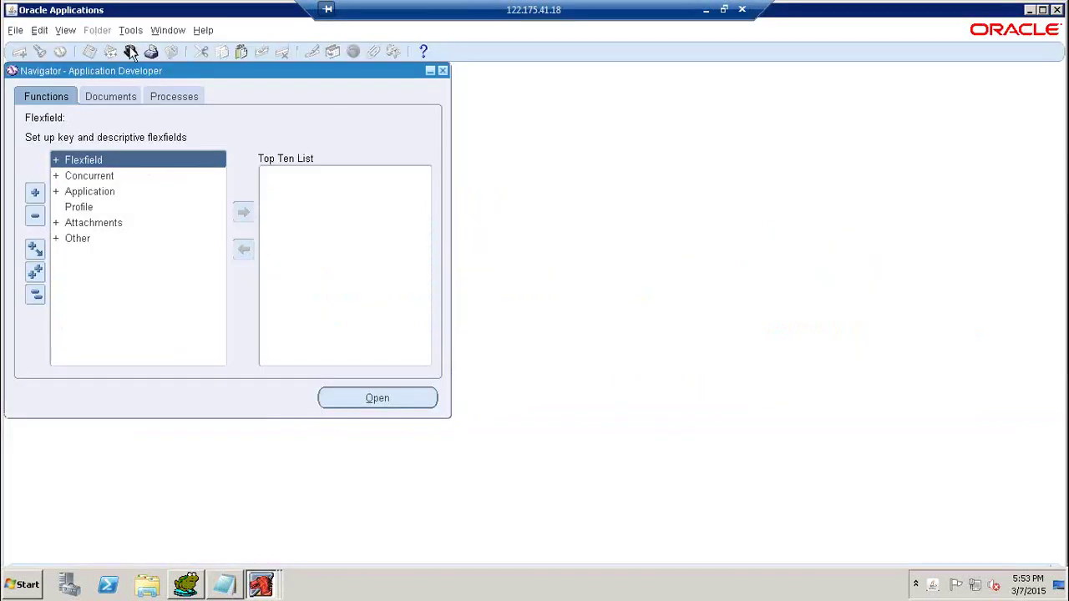
Switch the responsibility to JPP9 INV Responsibility.
left_click(130, 50)
type("JPP9 %")
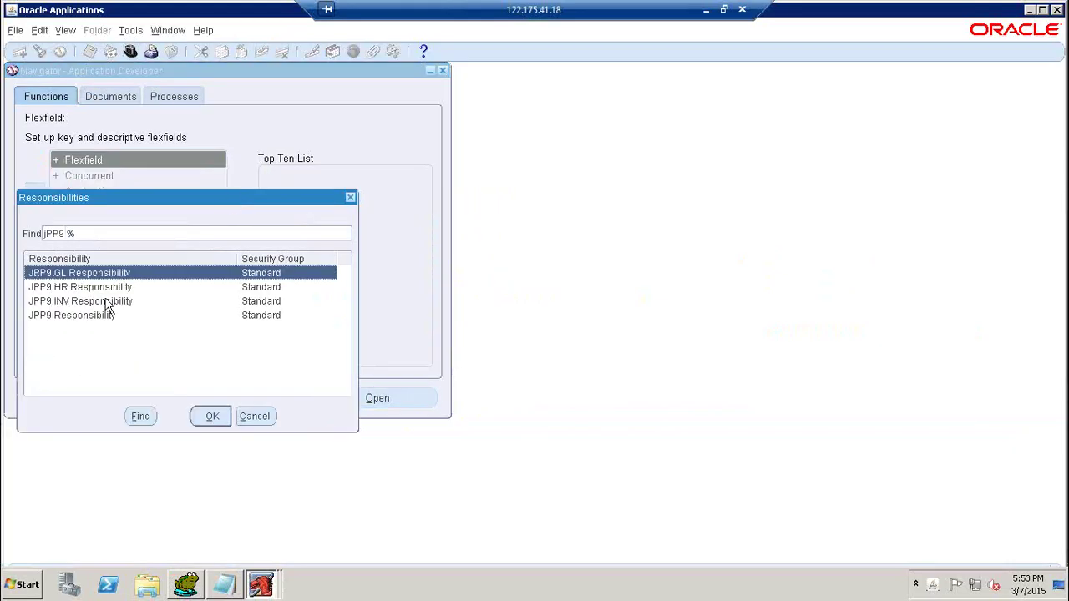
left_click(106, 304)
left_click(219, 416)
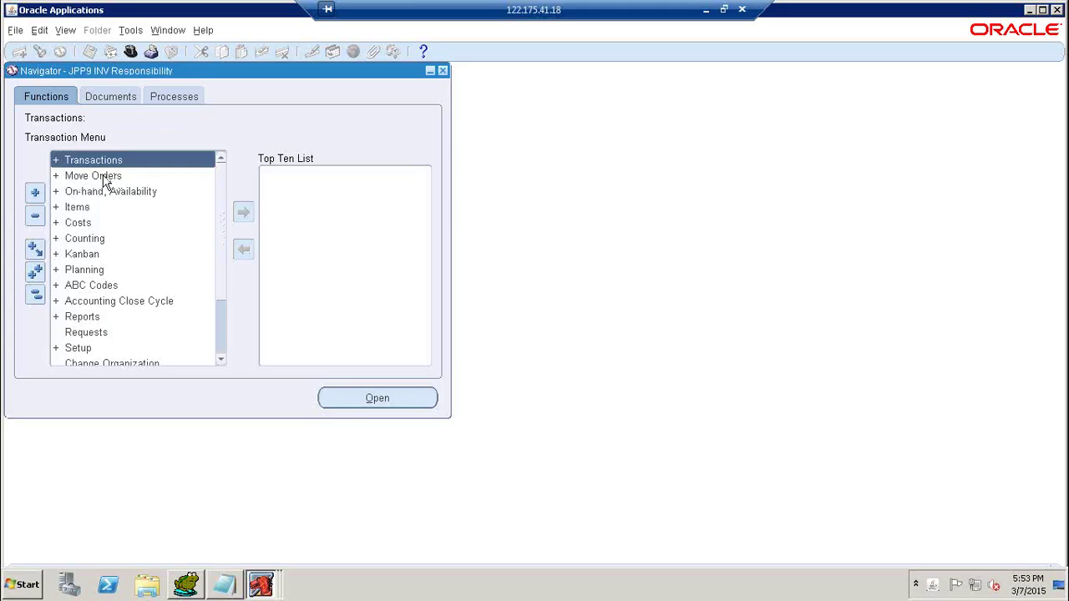
Expand the Move Orders group and launch the Move Orders form.
double_click(93, 176)
left_click(109, 192)
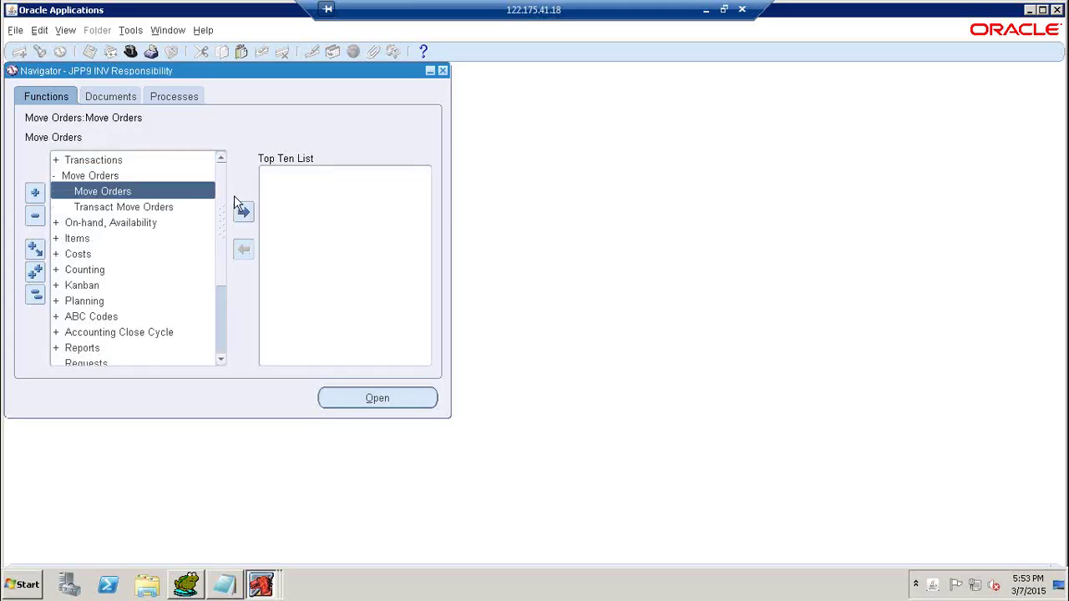
double_click(109, 192)
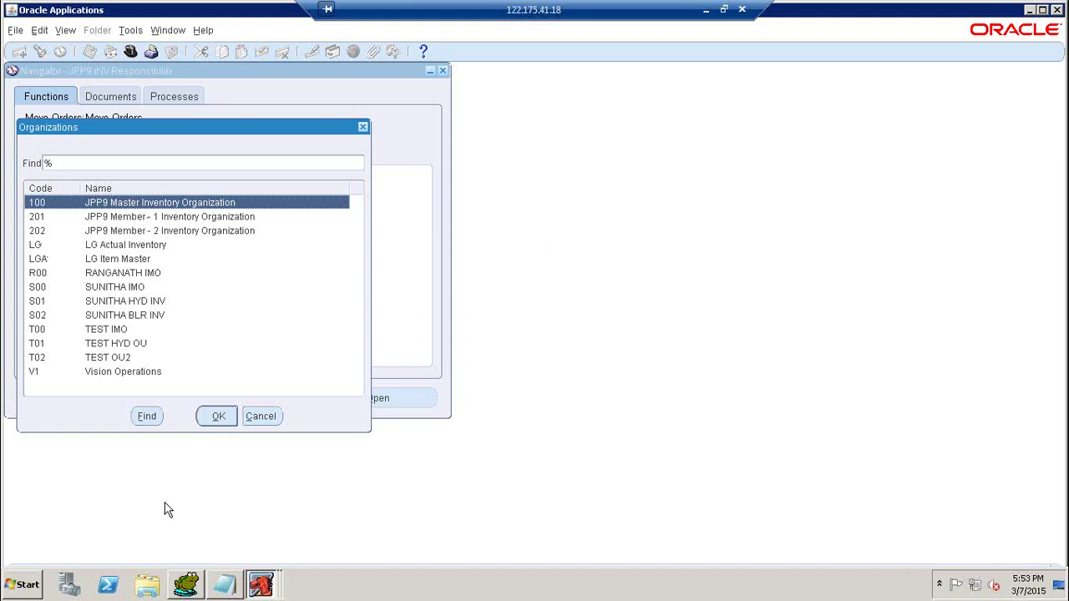
Confirm inventory organization 100 and enter move order number JPP9_MO - 1.
left_click(218, 416)
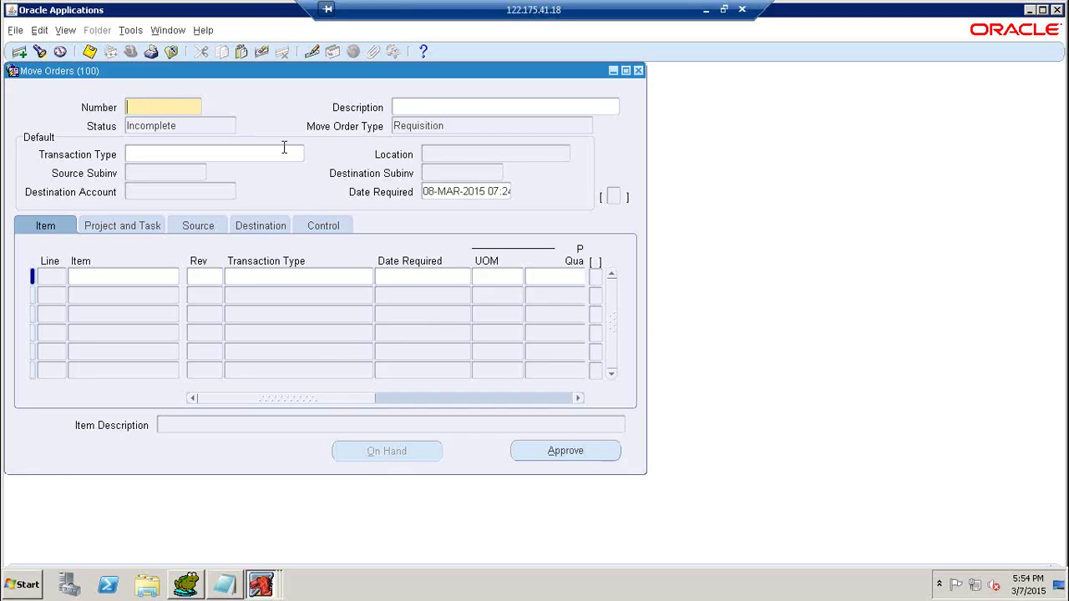
type("M")
type("O")
type("JPP9")
type("_")
type("-1")
Set the transaction type to Move Order Transfer and the source subinventory to 100SInv-1.
left_click(243, 154)
left_click(298, 155)
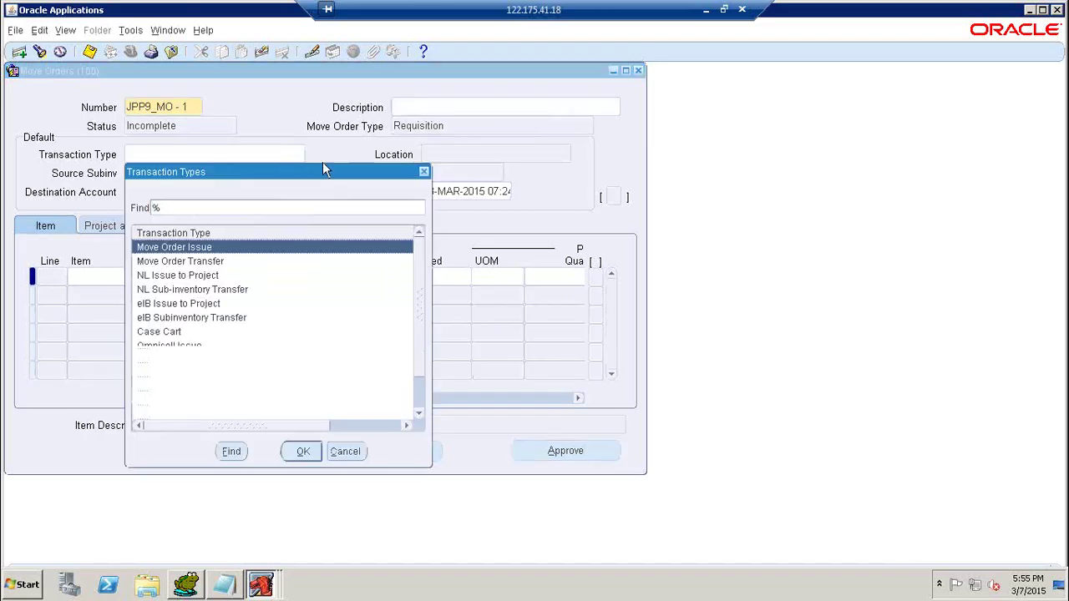
left_click(230, 262)
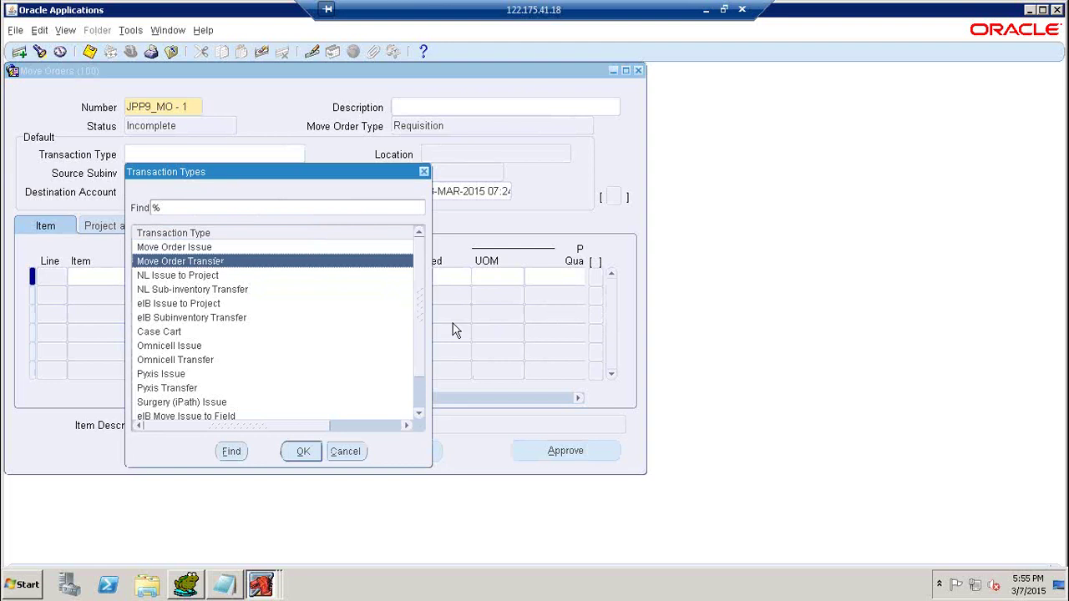
left_click(301, 452)
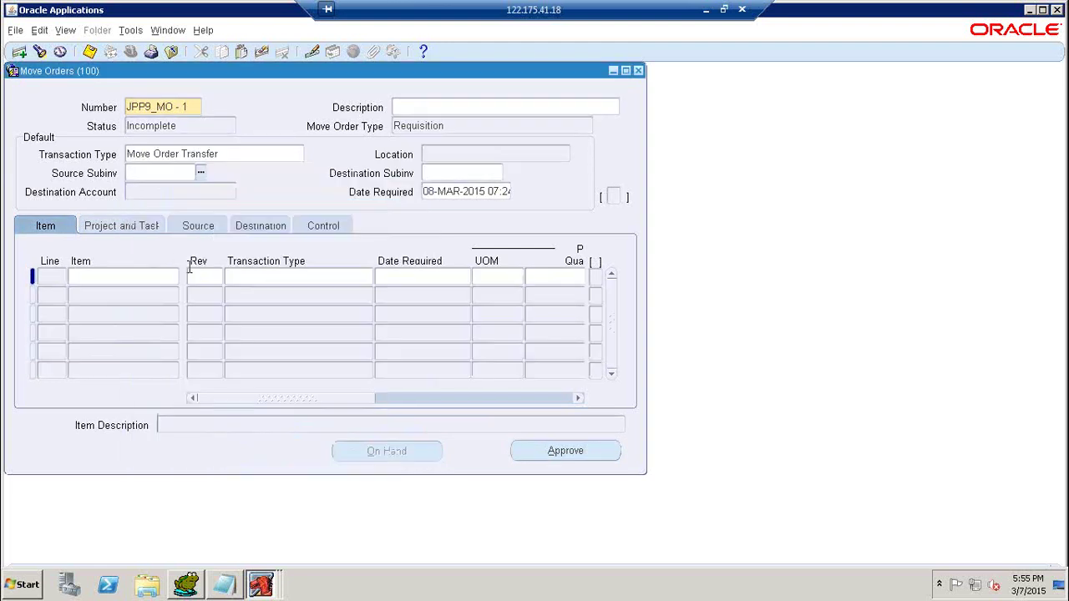
left_click(201, 174)
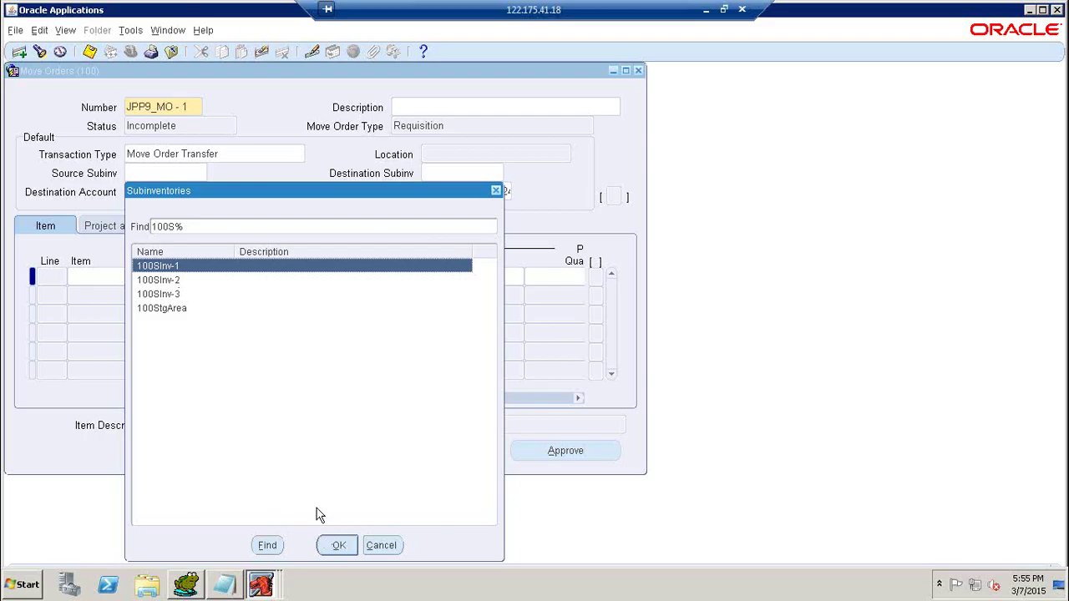
left_click(339, 545)
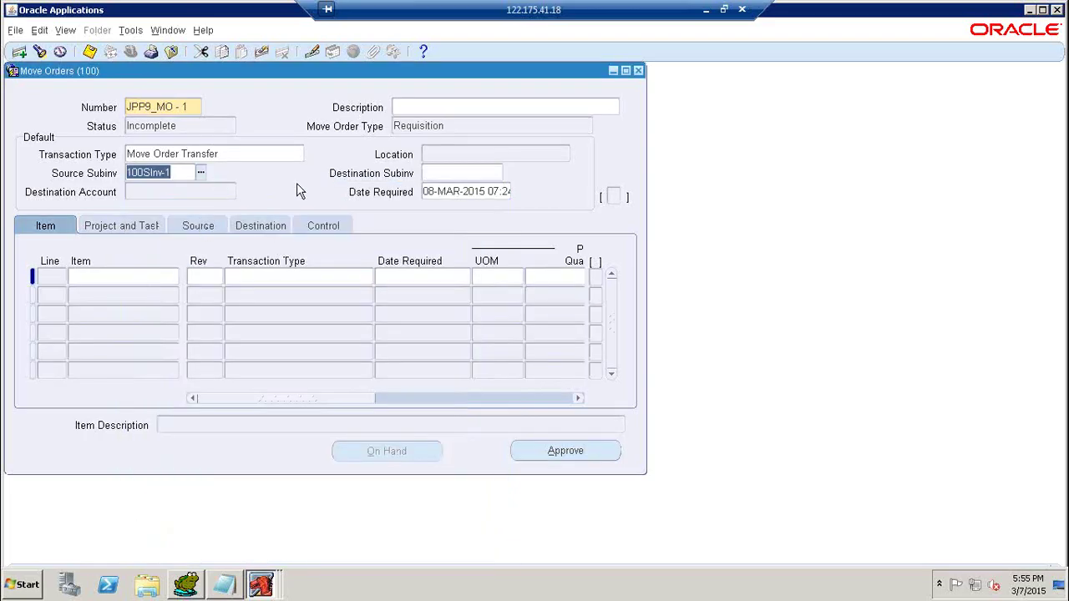
Choose 100SInv-3 as the destination subinventory and start line 1.
left_click(497, 173)
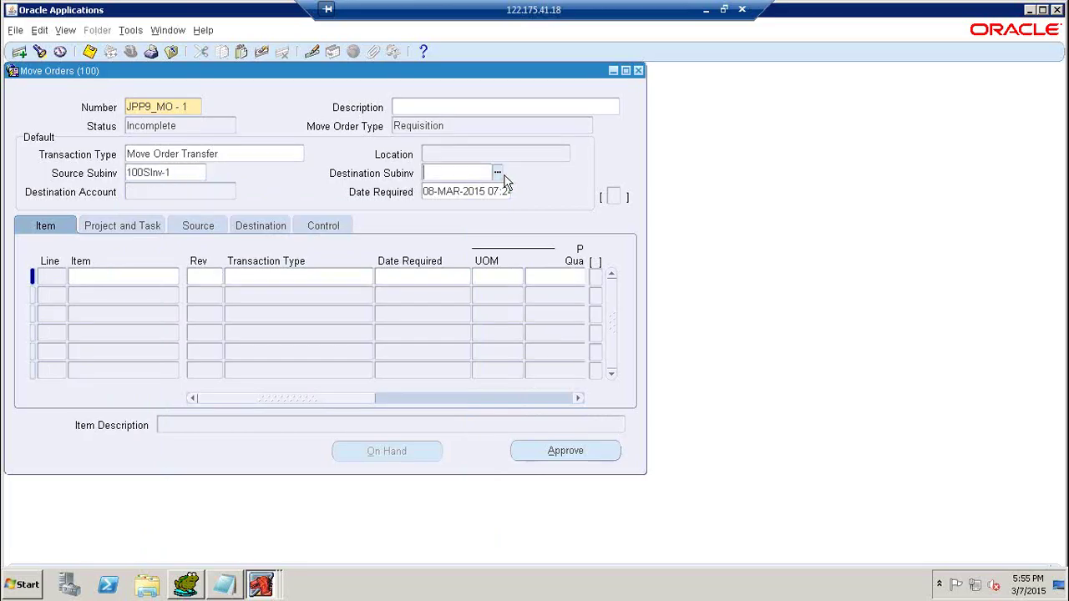
left_click(497, 172)
key("Down")
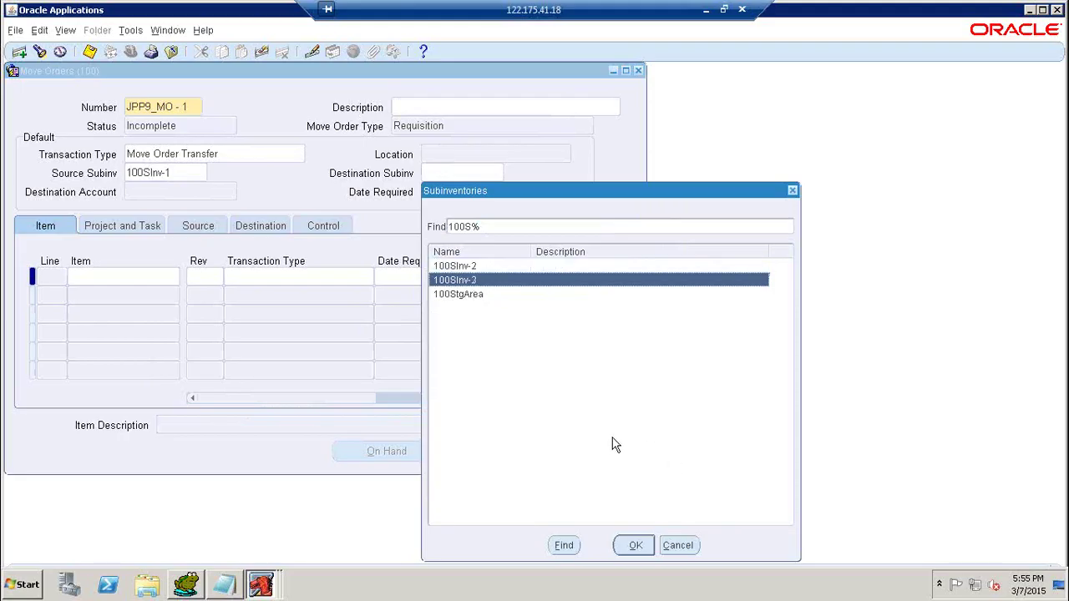
left_click(634, 546)
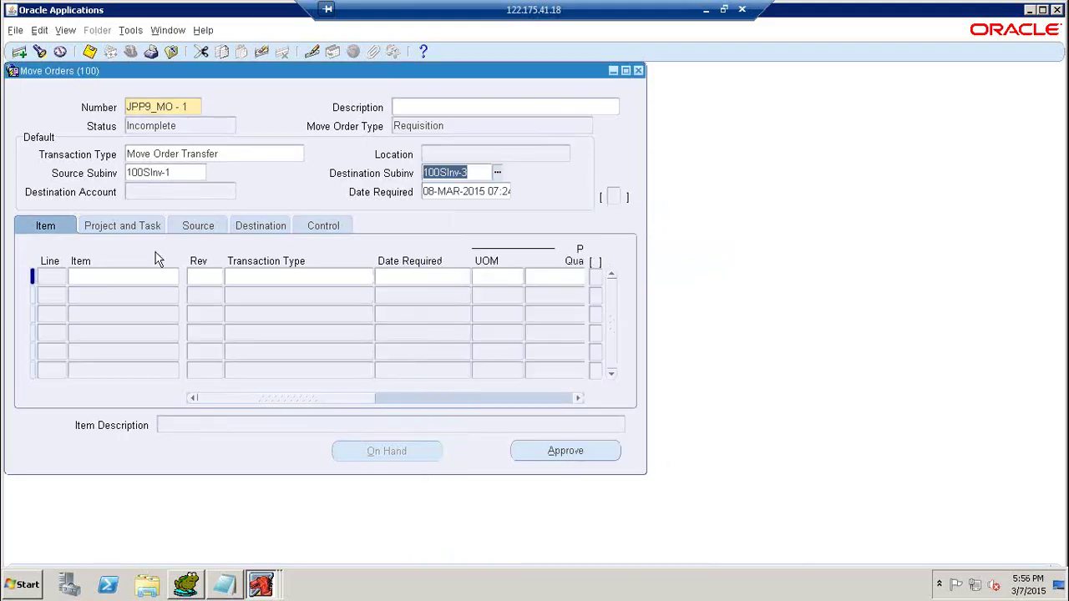
left_click(101, 277)
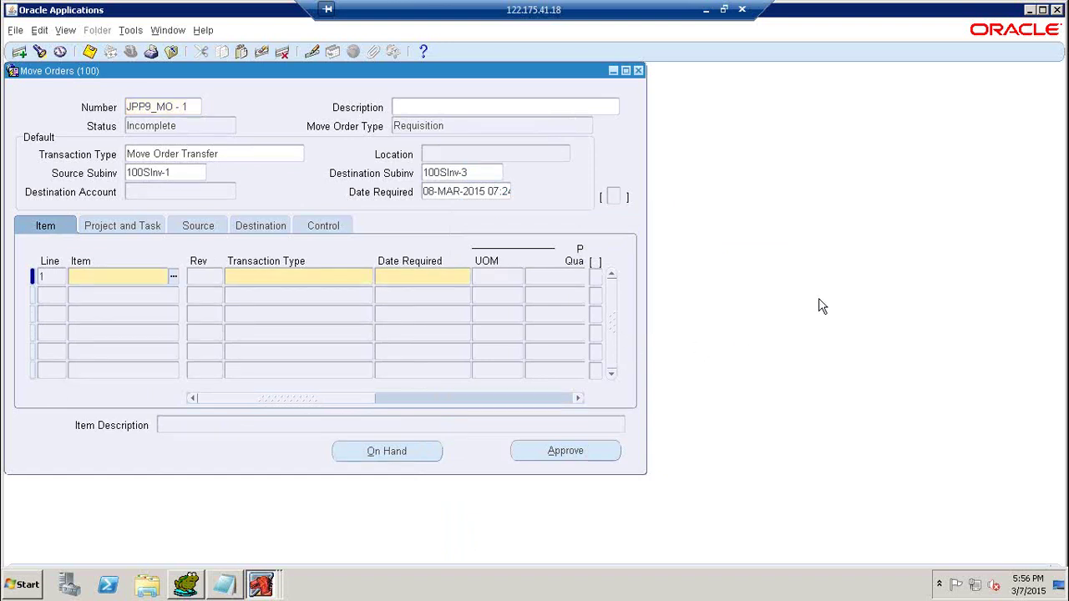
Enter item JPP9 Item - 1 via the JPP9% search with primary quantity 250.
type("JPP9%")
key("Tab")
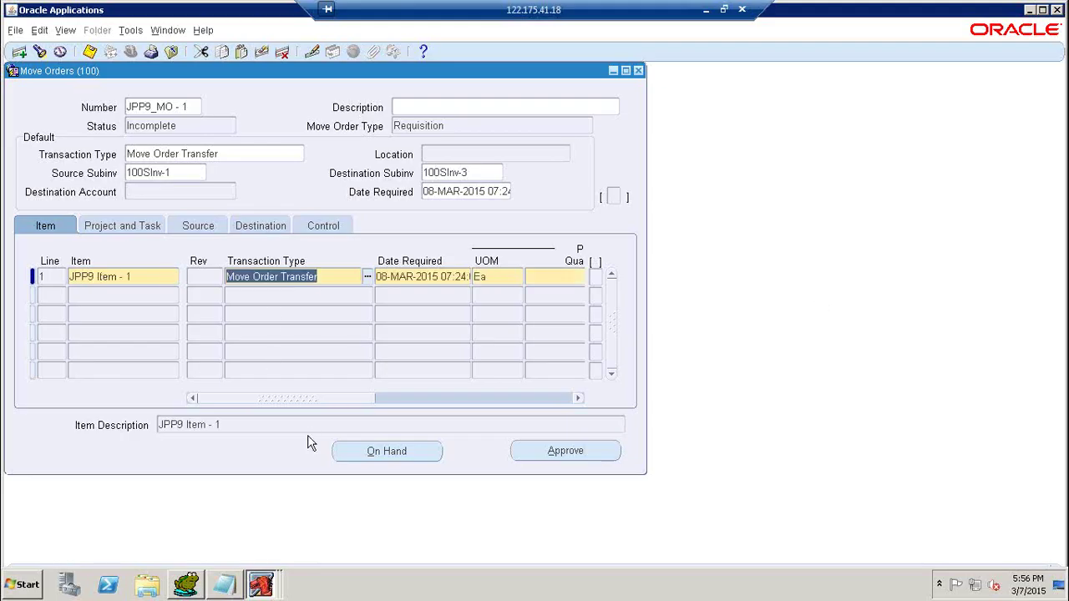
left_click_drag(322, 398, 399, 396)
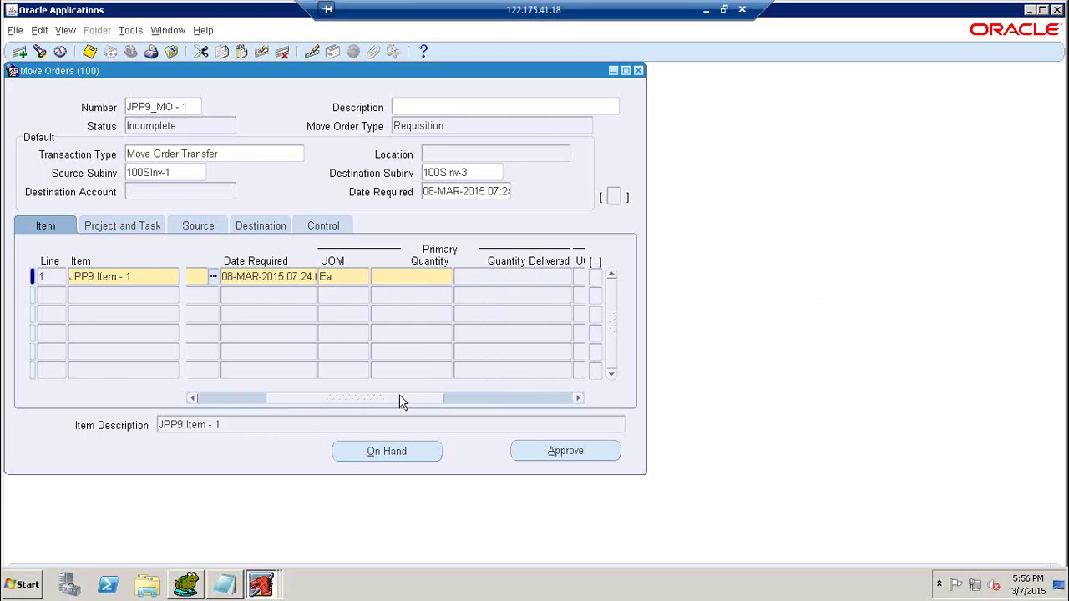
left_click(411, 276)
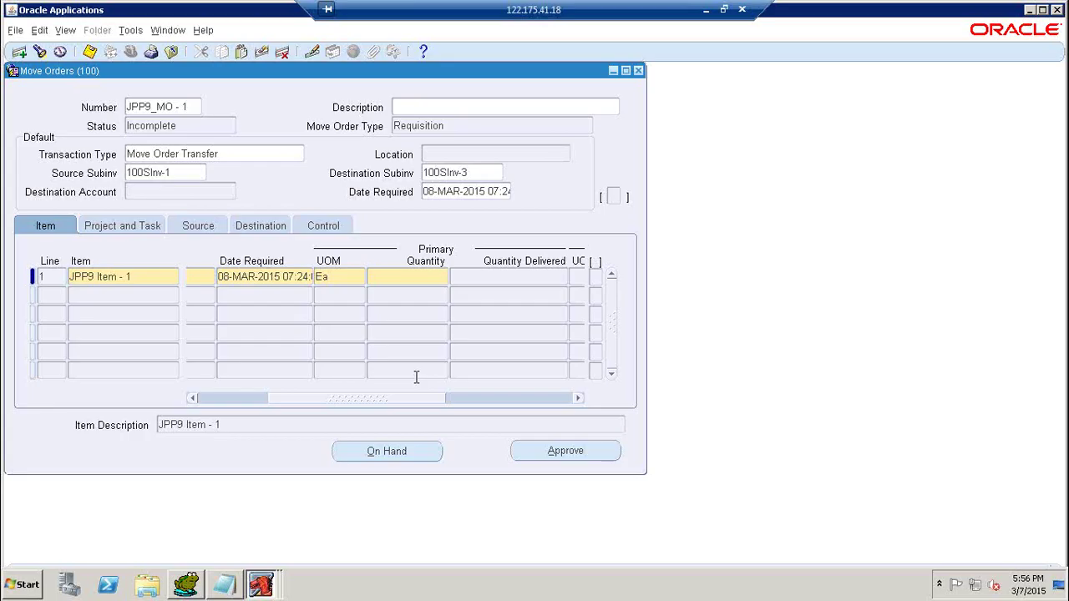
type("250")
key("Tab")
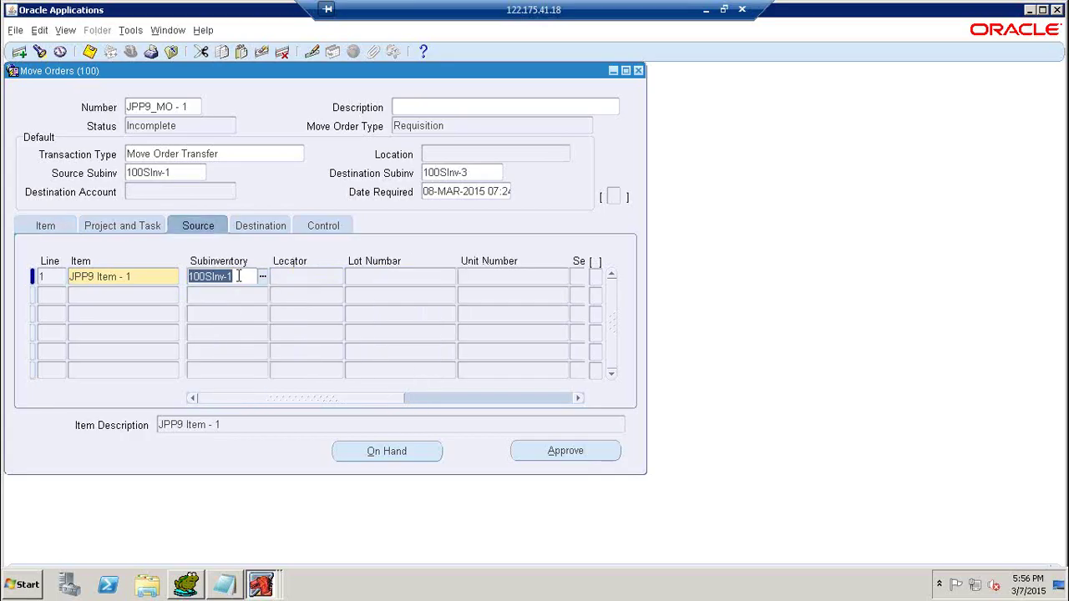
Review line 1's Source, Destination and Project and Task tabs, then return to item details.
left_click(240, 277)
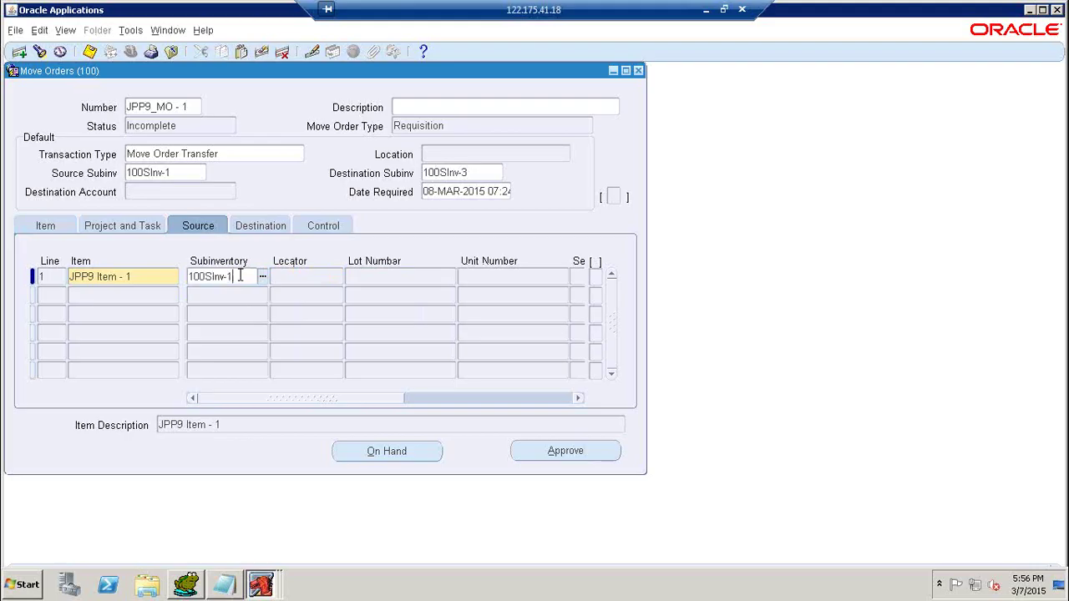
left_click(248, 228)
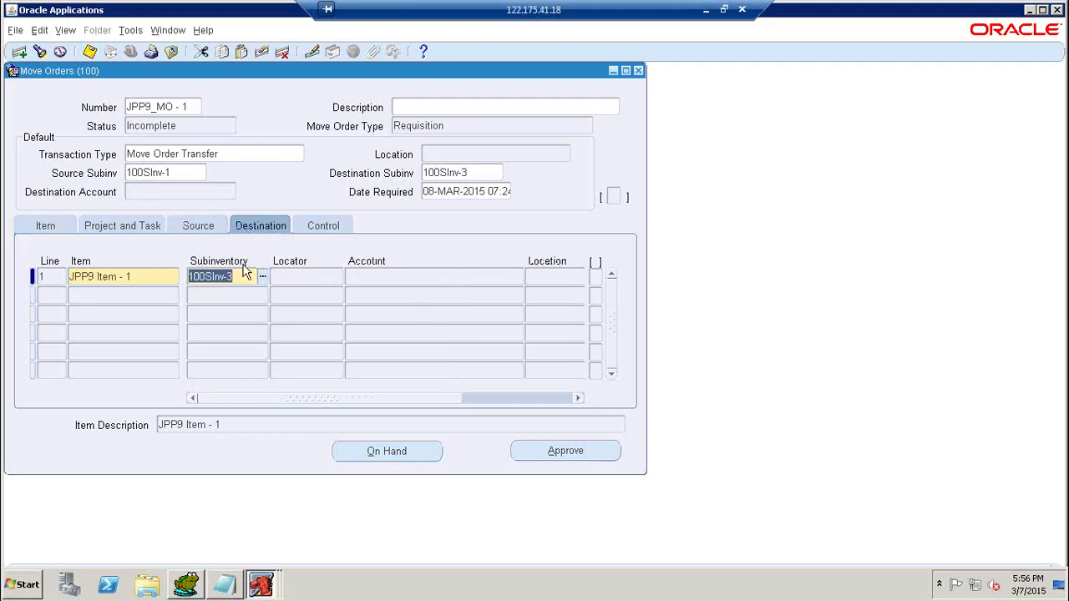
left_click(204, 229)
left_click(236, 276)
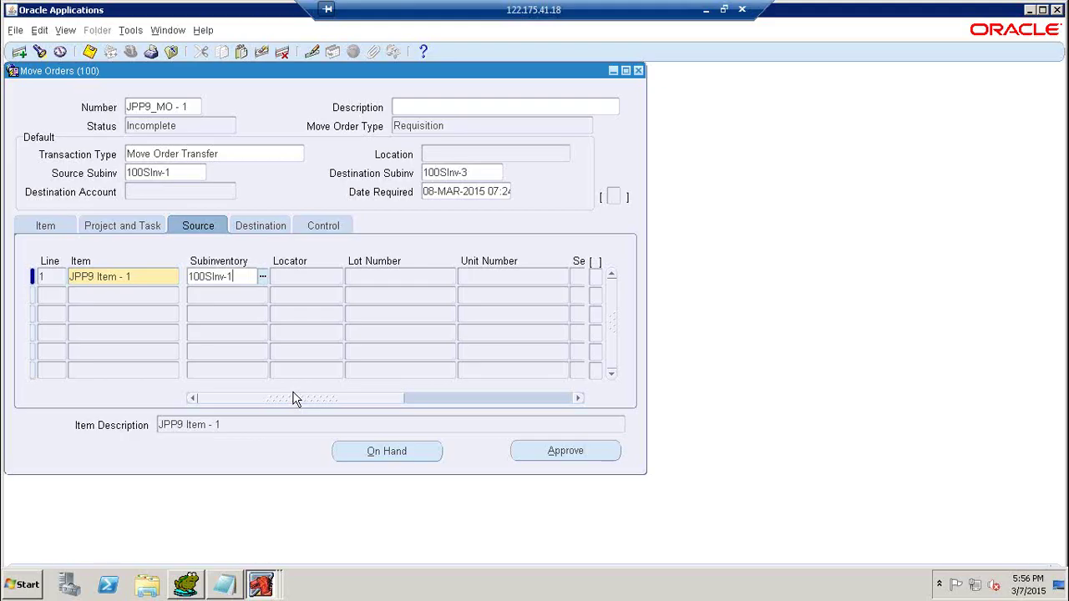
left_click(260, 226)
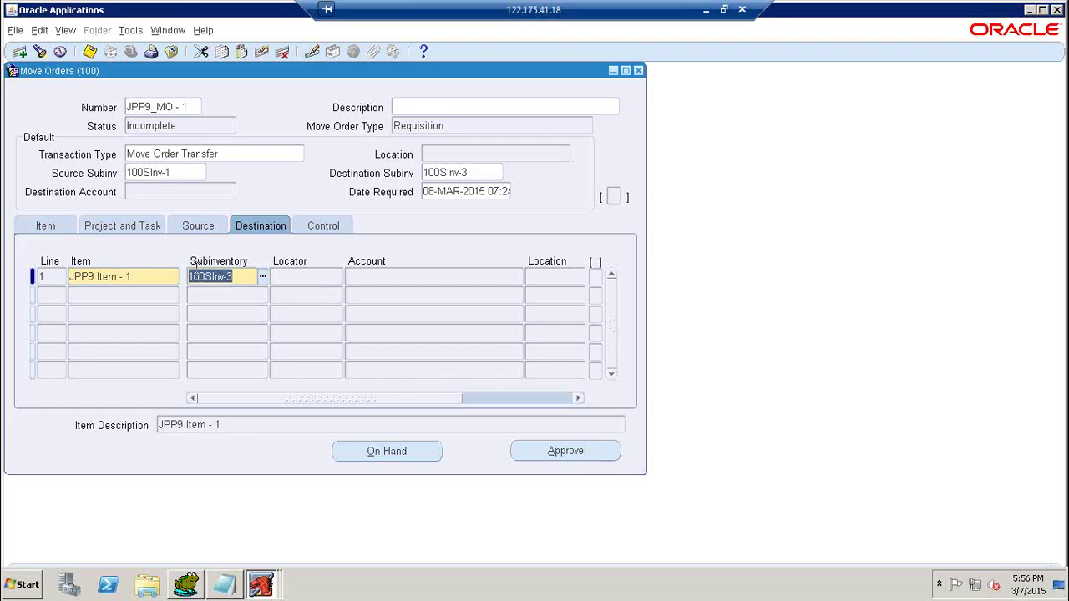
left_click(237, 279)
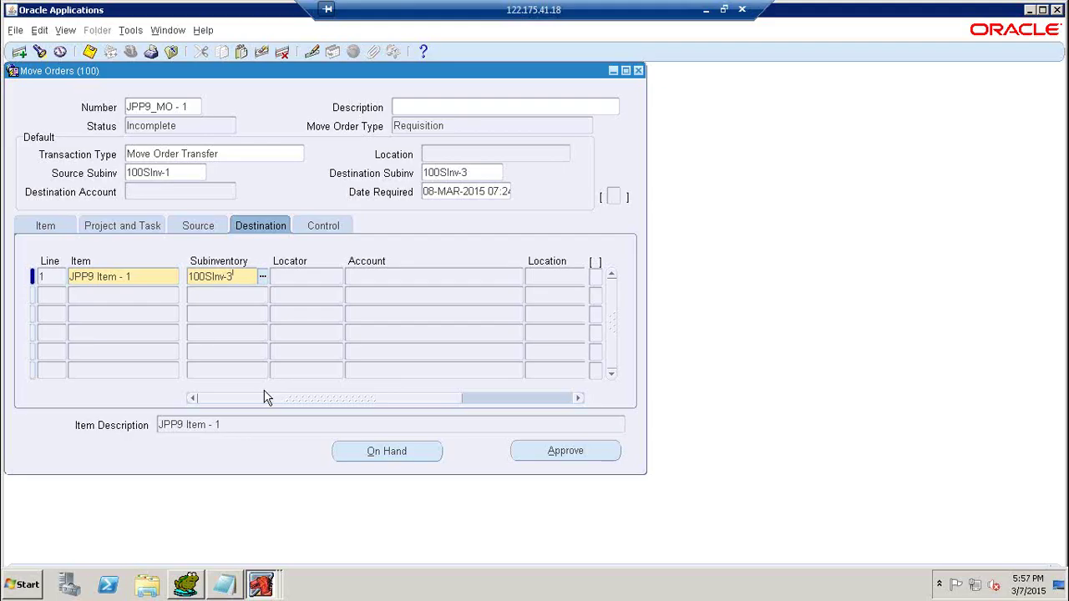
left_click(200, 227)
left_click(155, 227)
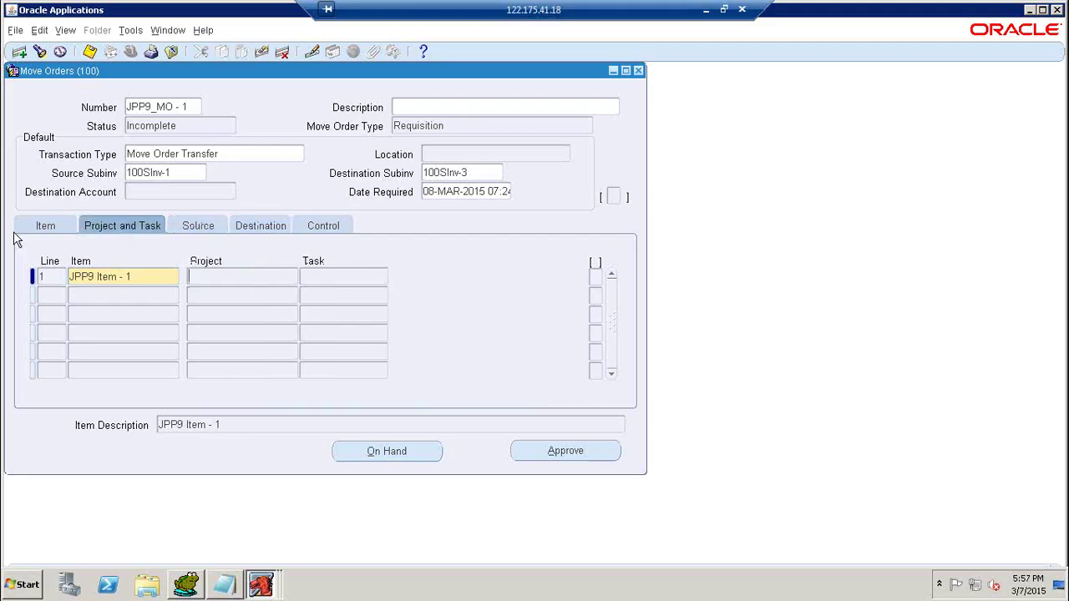
left_click(40, 231)
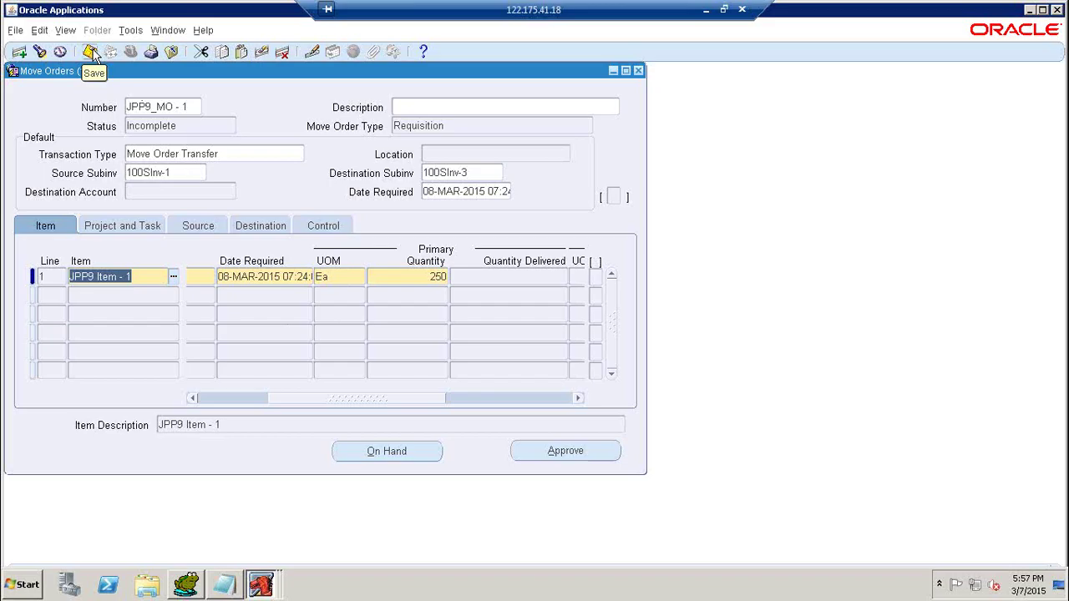
Save the move order and maximize the Oracle Applications window.
left_click(92, 52)
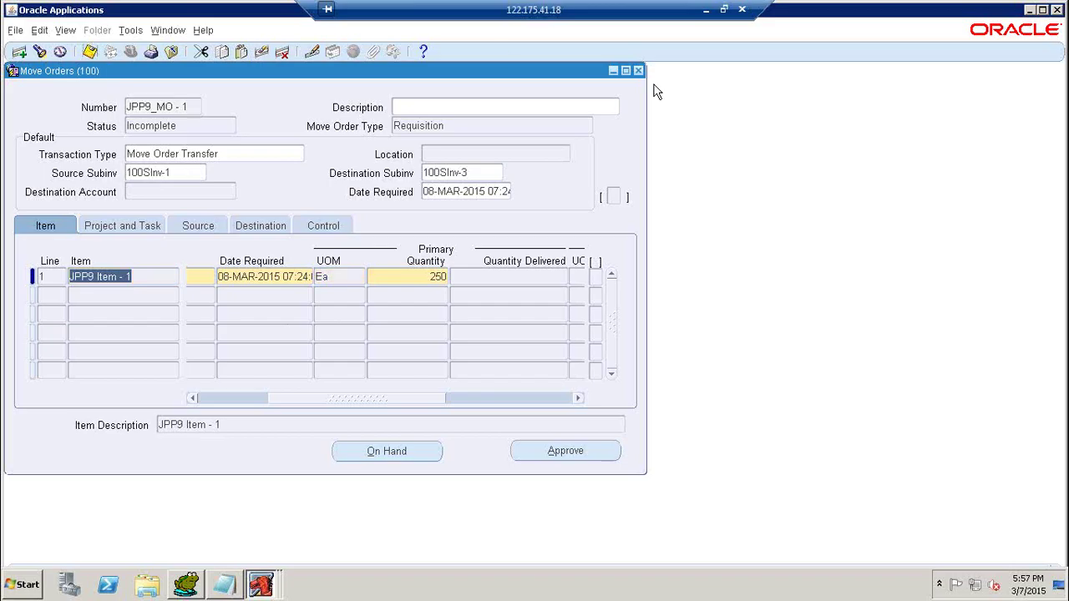
left_click(1042, 9)
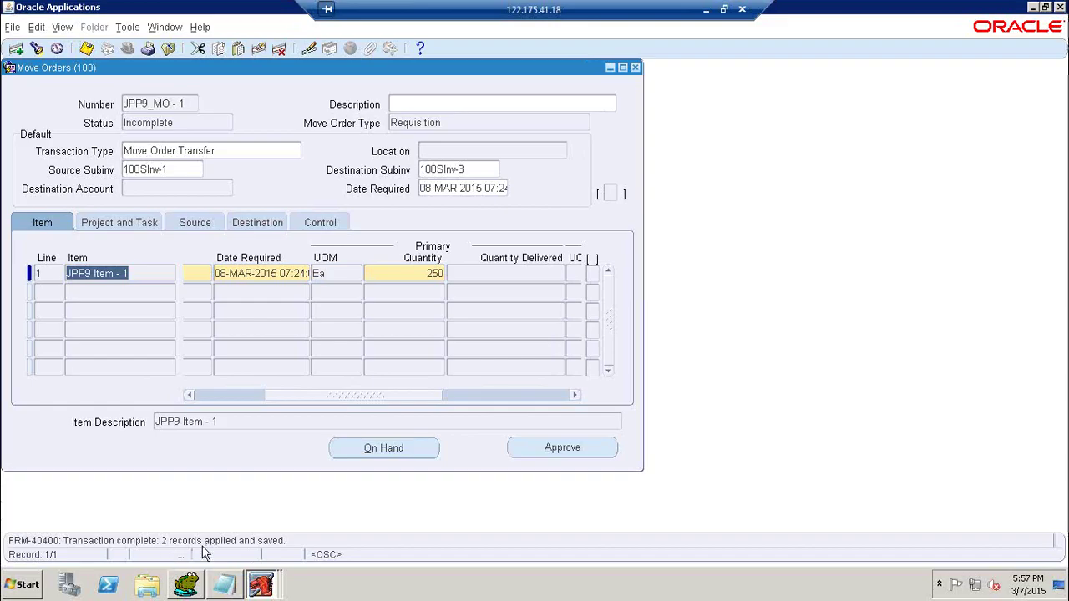
left_click(188, 102)
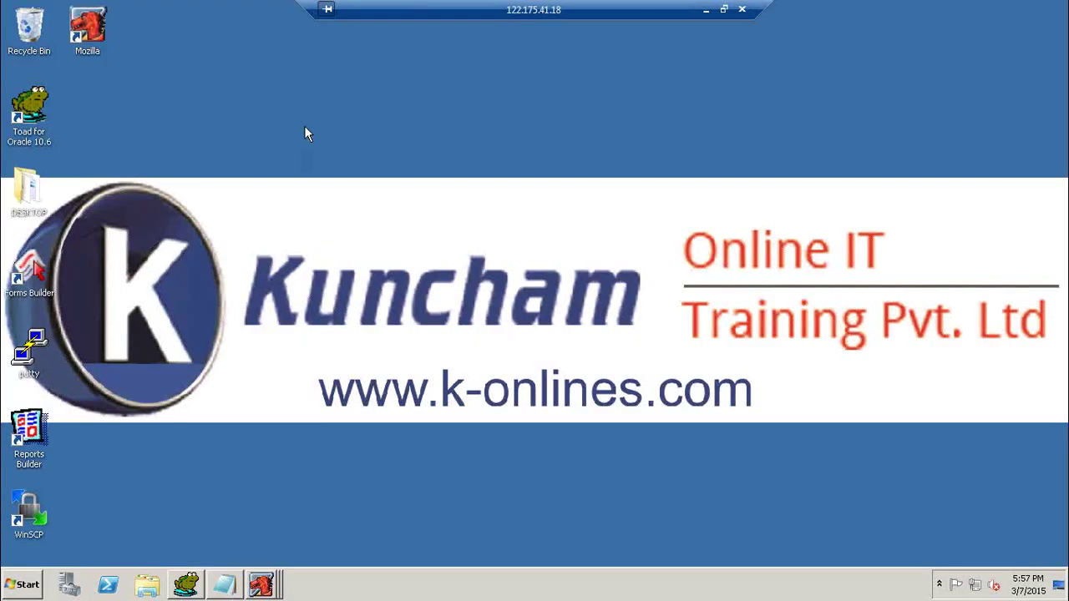
Refresh the desktop and bring the Toad for Oracle editor back up.
right_click(304, 125)
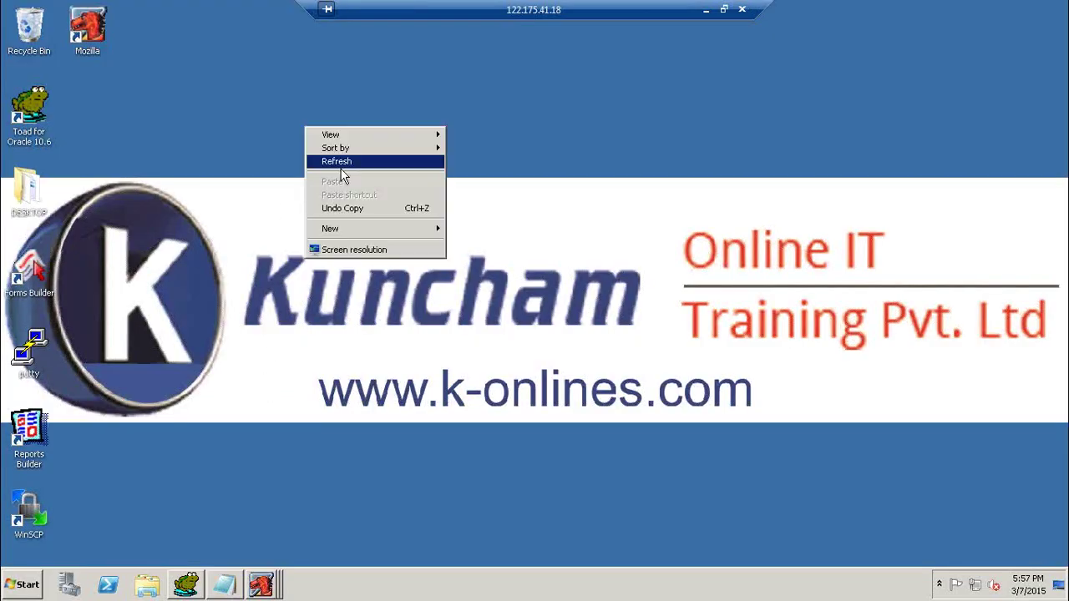
left_click(323, 161)
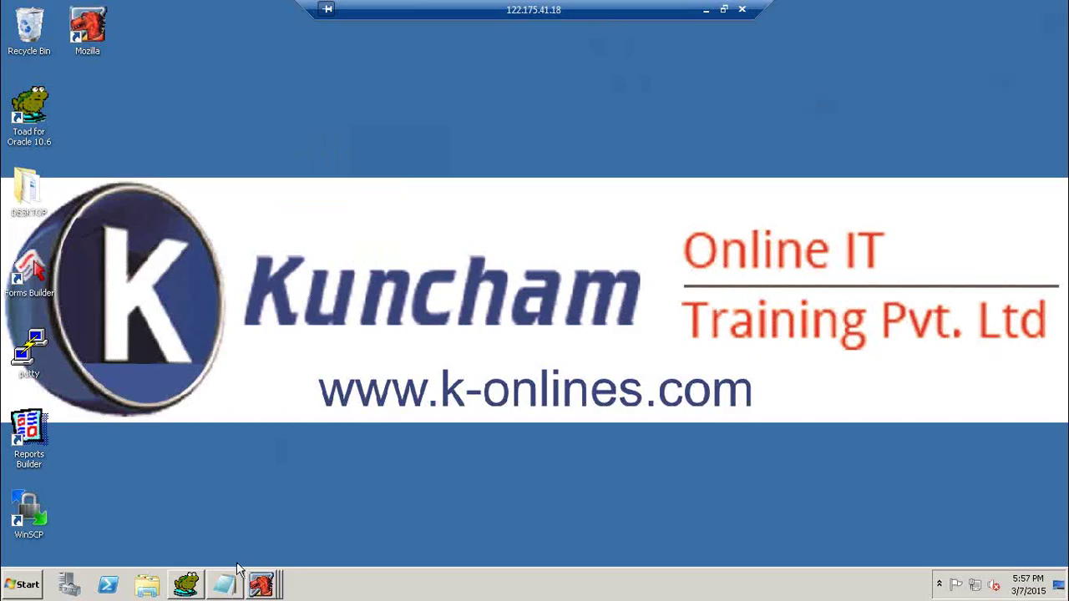
left_click(190, 583)
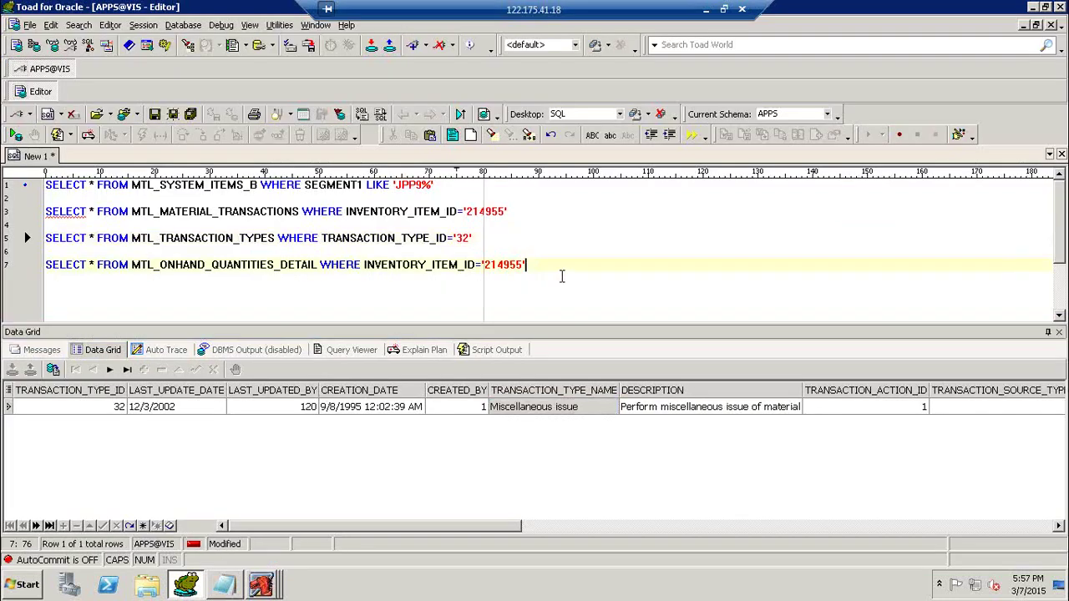
Run SELECT * FROM MTL_TXN_REQUEST_HEADERS on a new editor line.
key("Return")
key("Return")
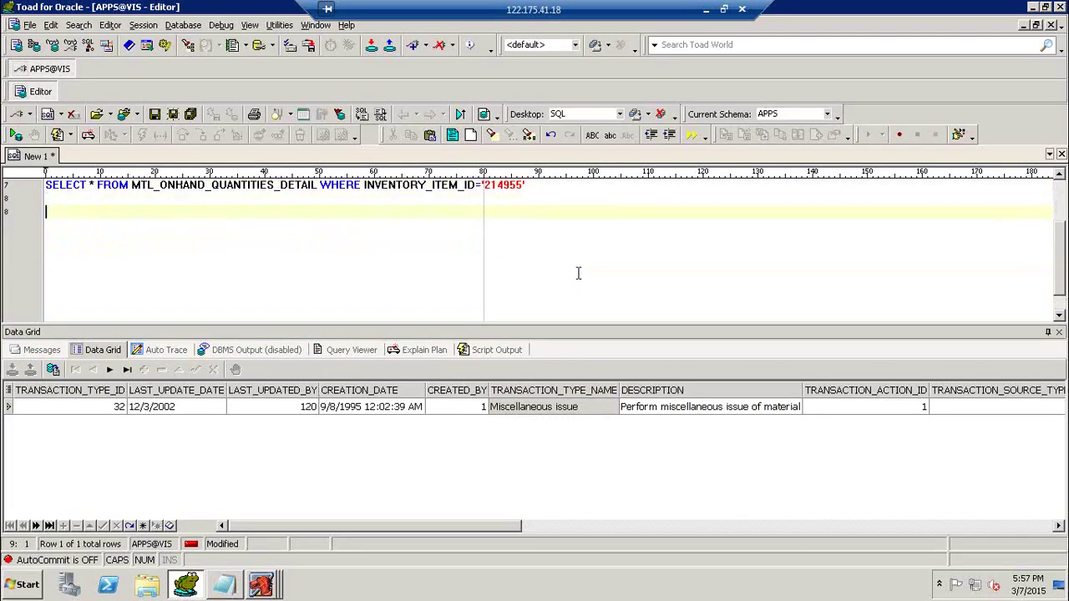
scroll(578, 274, "down", 1)
type("SE")
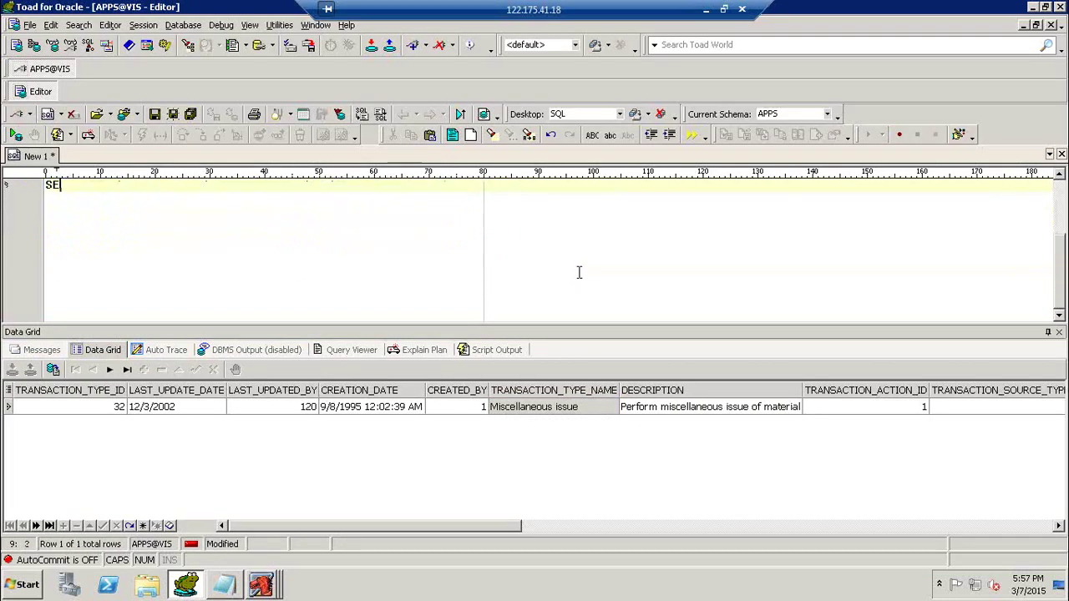
type("LECT * FROM ")
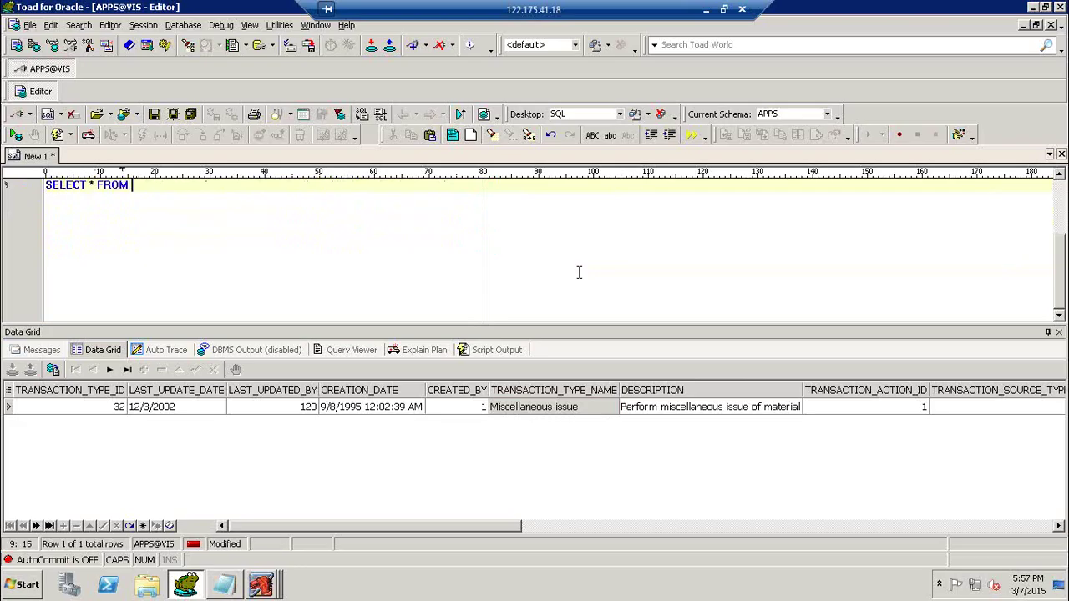
type("MTL_TXN_REQUES")
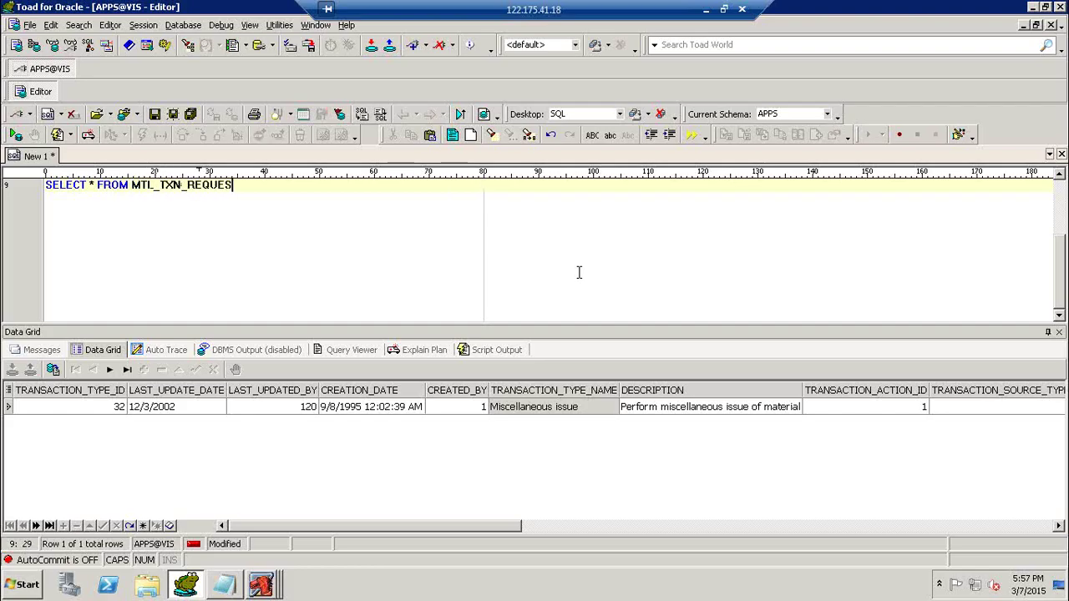
type("T_HEADERS")
key("F9")
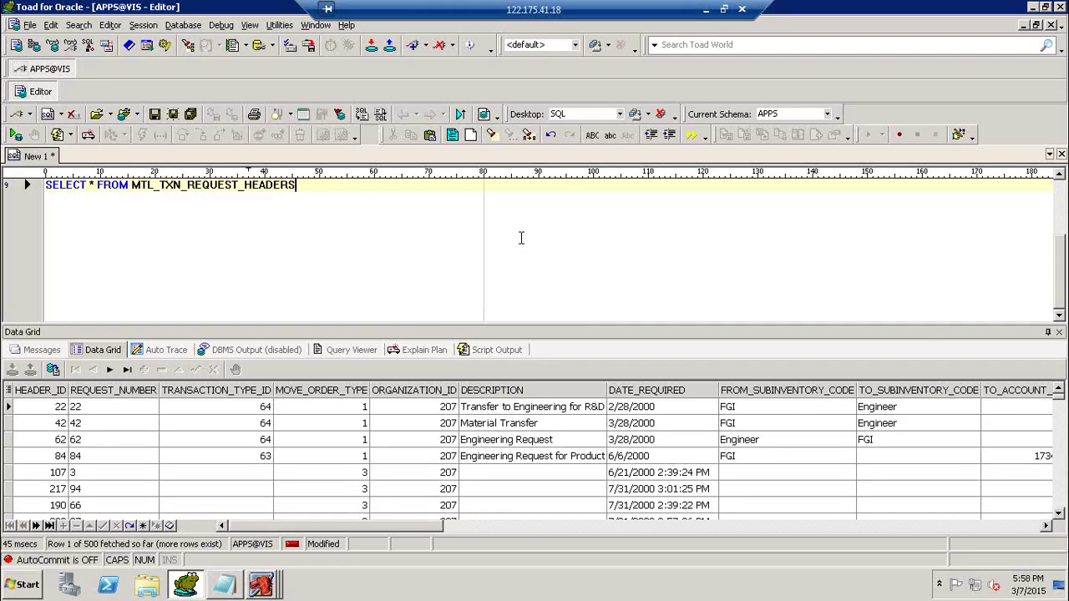
Filter the query with WHERE REQUEST_NUMBER LIKE 'JPP9%' and rerun it.
type("WHERE")
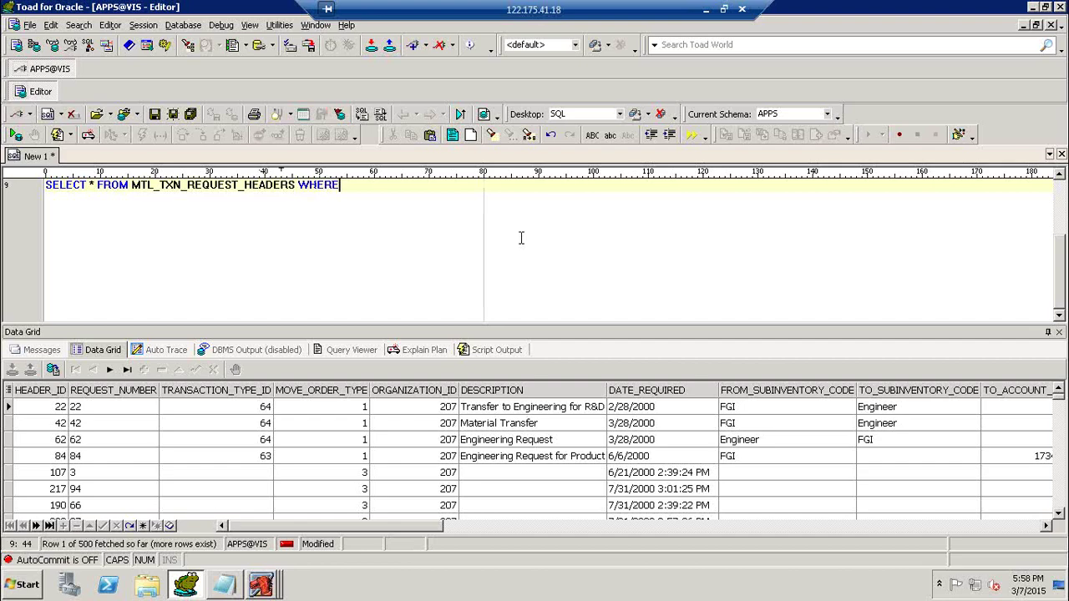
type(" REQUEST_NUMBE")
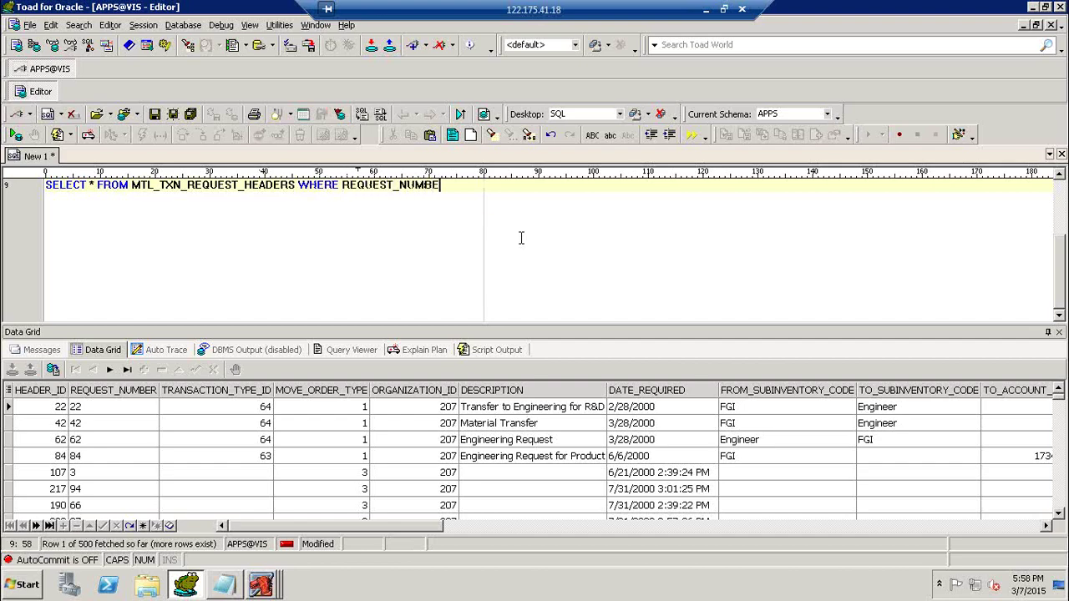
type("R='JPP")
key("BackSpace")
key("BackSpace")
key("BackSpace")
key("BackSpace")
type("LIKE 'JPP9%'")
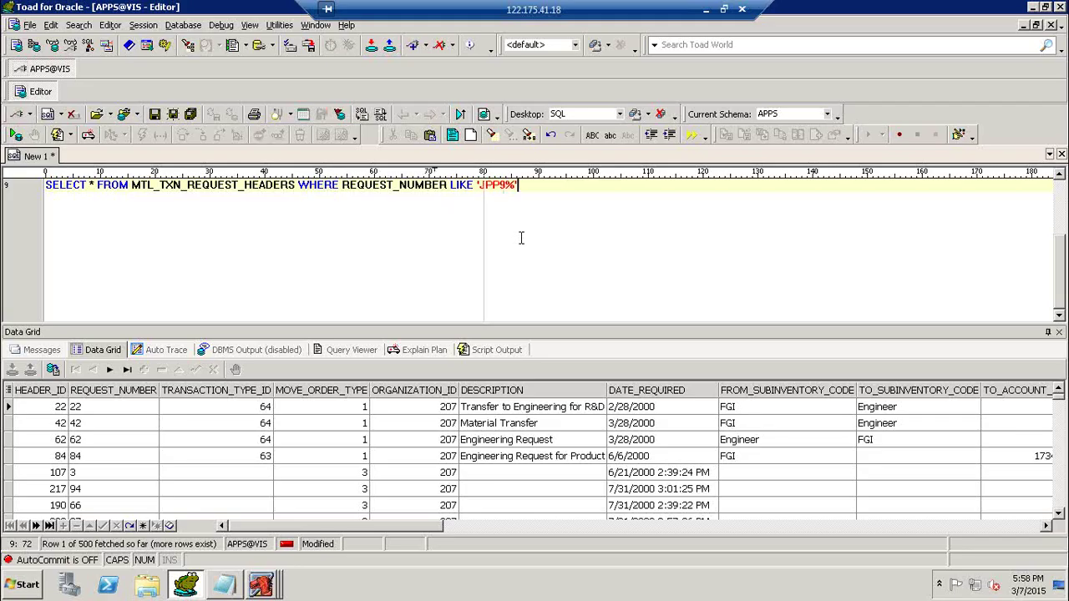
key("F9")
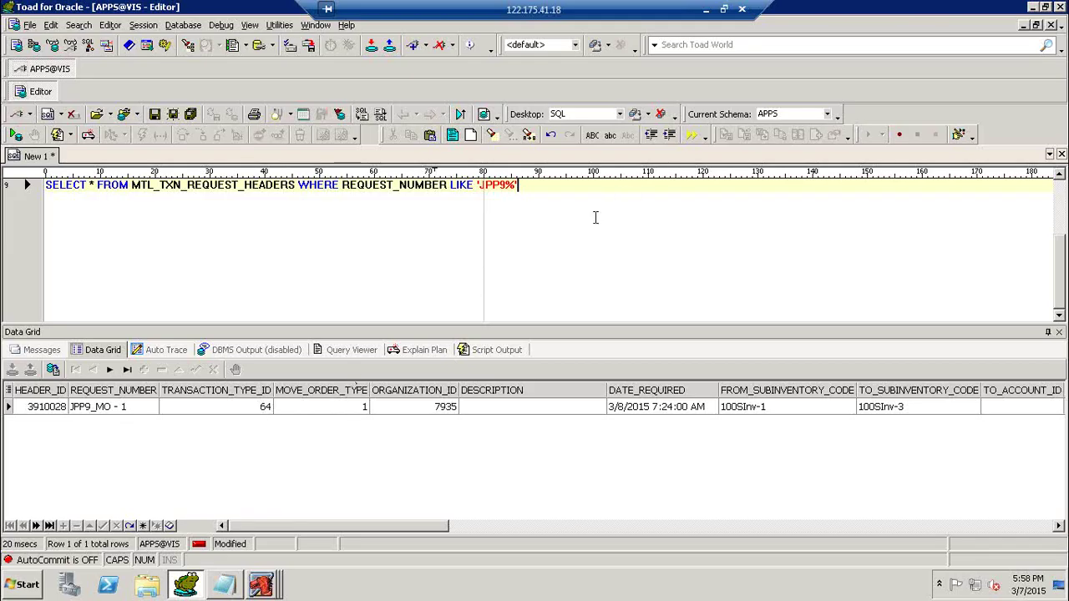
key("Return")
key("Return")
Query MTL_TRANSACTION_TYPES for TRANSACTION_TYPE_ID '64', identifying it as Move Order Transfer.
type("SELEC")
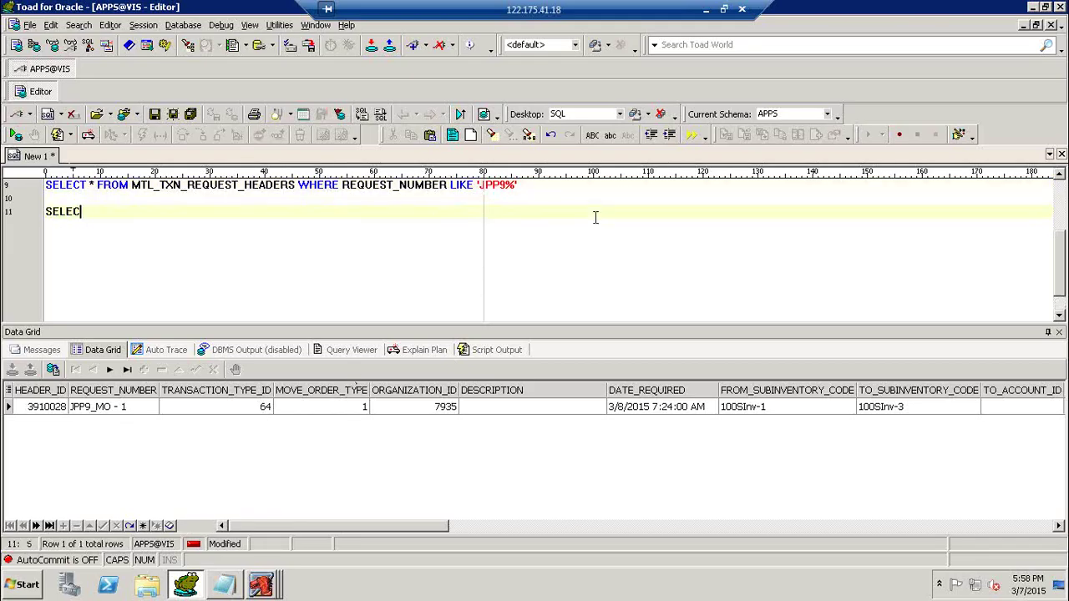
type("T * FROM MTL")
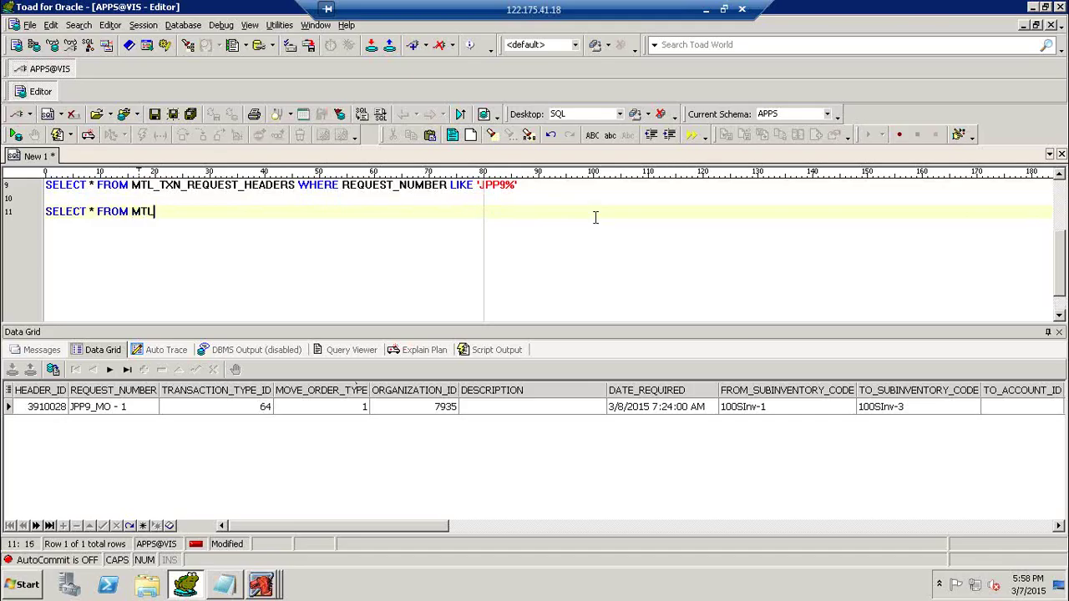
type("_TRANSACTION_TYPES")
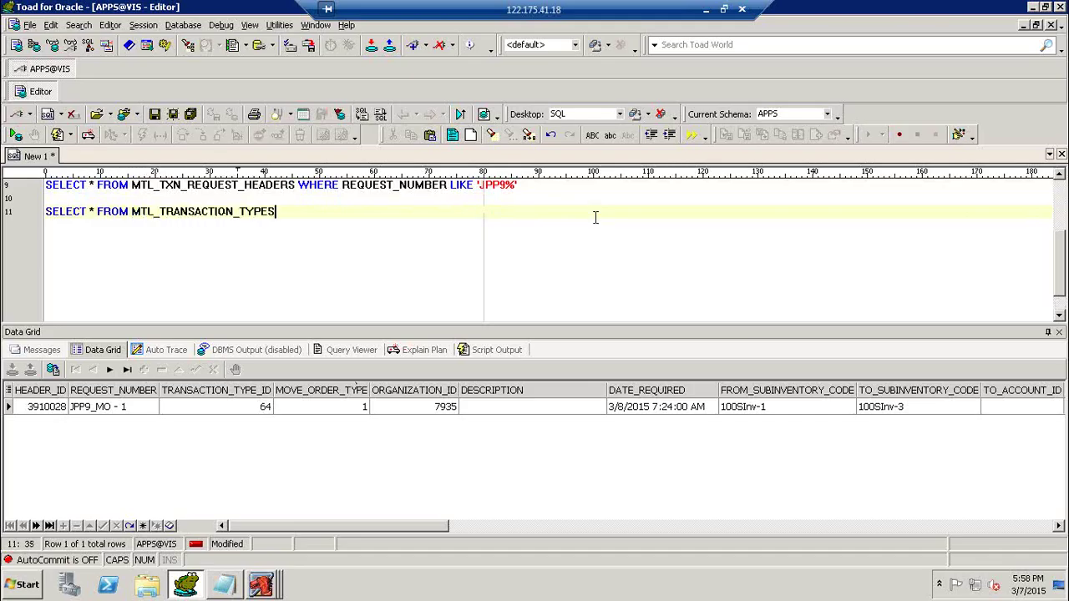
key("F9")
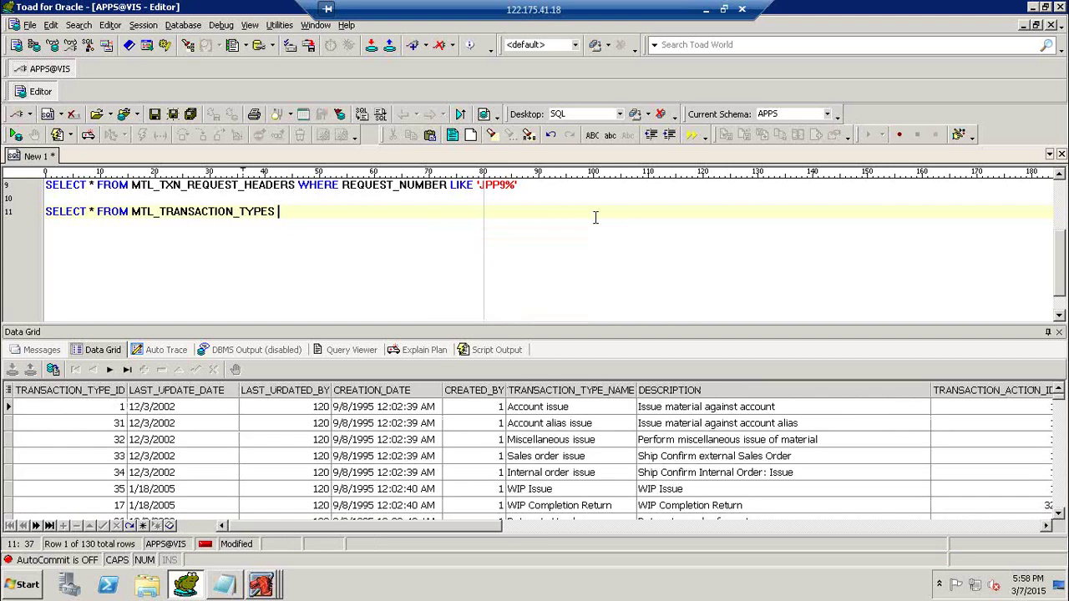
type("WHERE TRANSA")
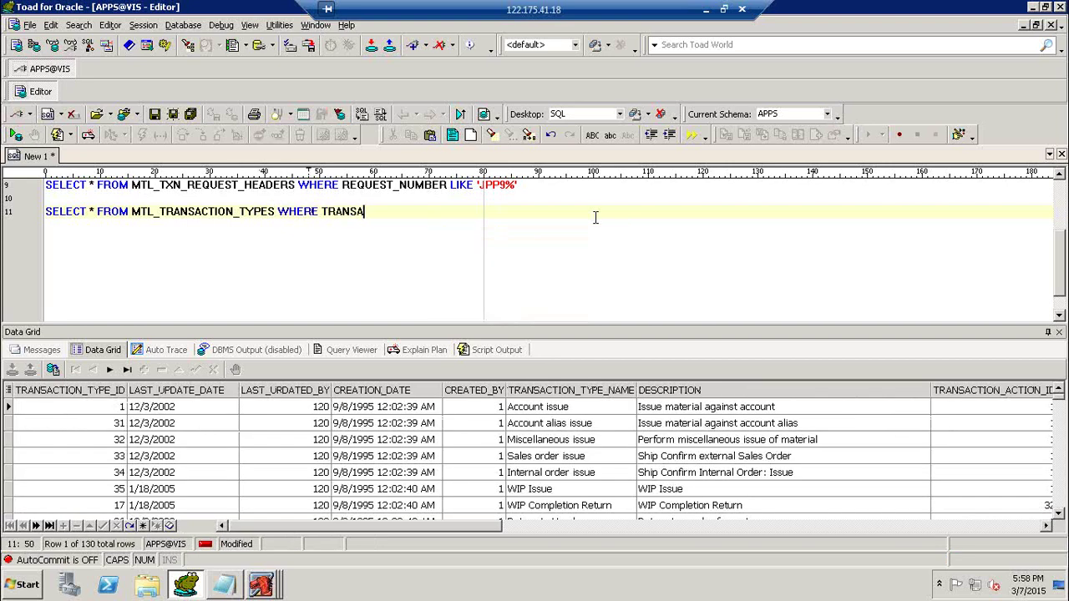
type("CTION_TYPE_ID=''")
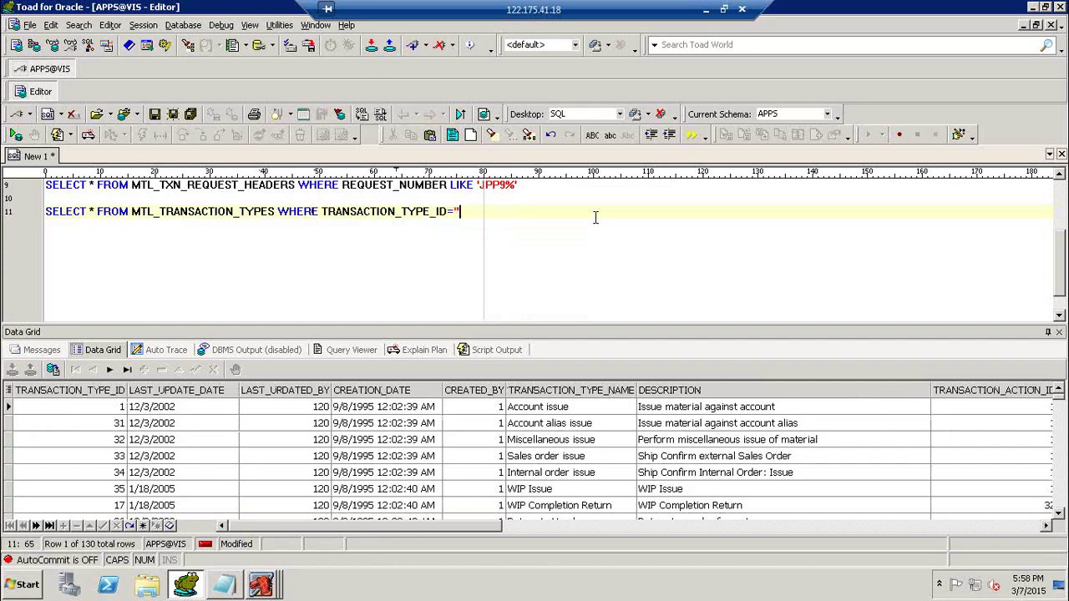
key("Left")
type("64")
key("F9")
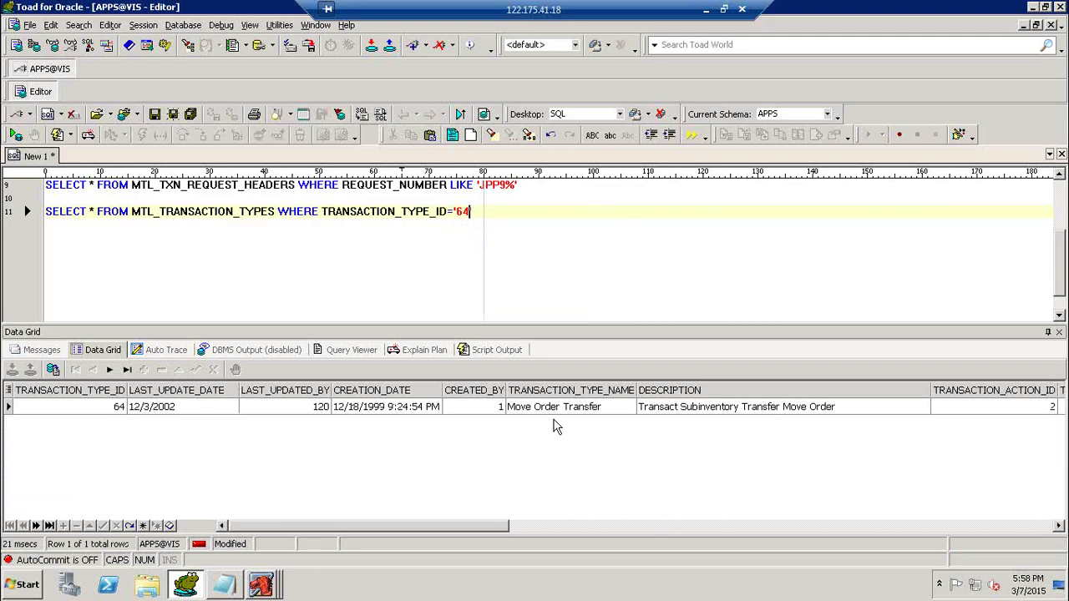
Rerun the JPP9% move order header query and glance at the Oracle move order form.
left_click(478, 185)
key("F9")
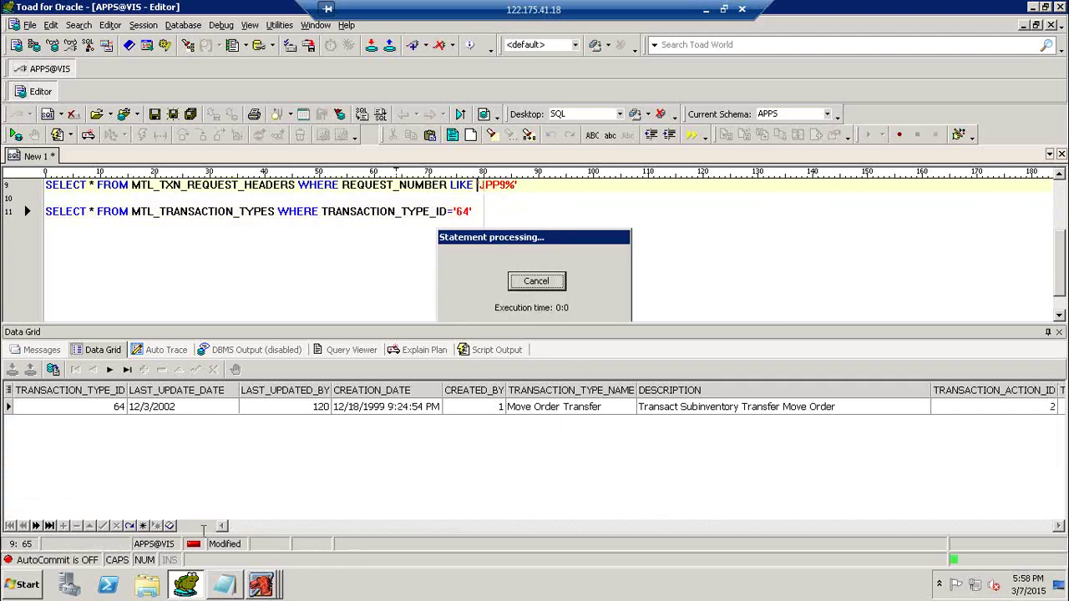
left_click(276, 583)
left_click(284, 553)
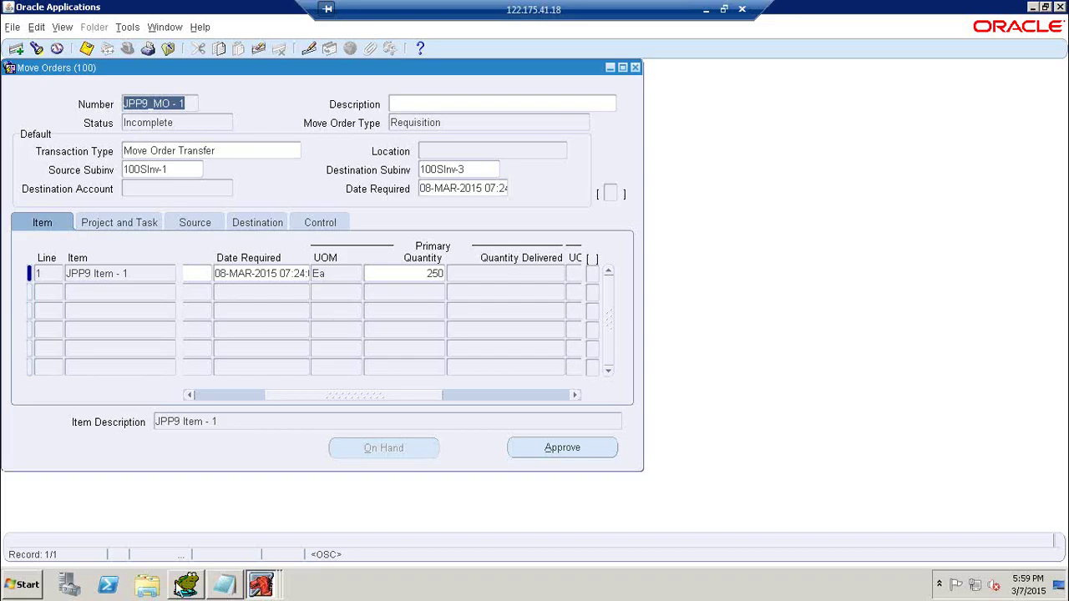
left_click(182, 587)
left_click(587, 201)
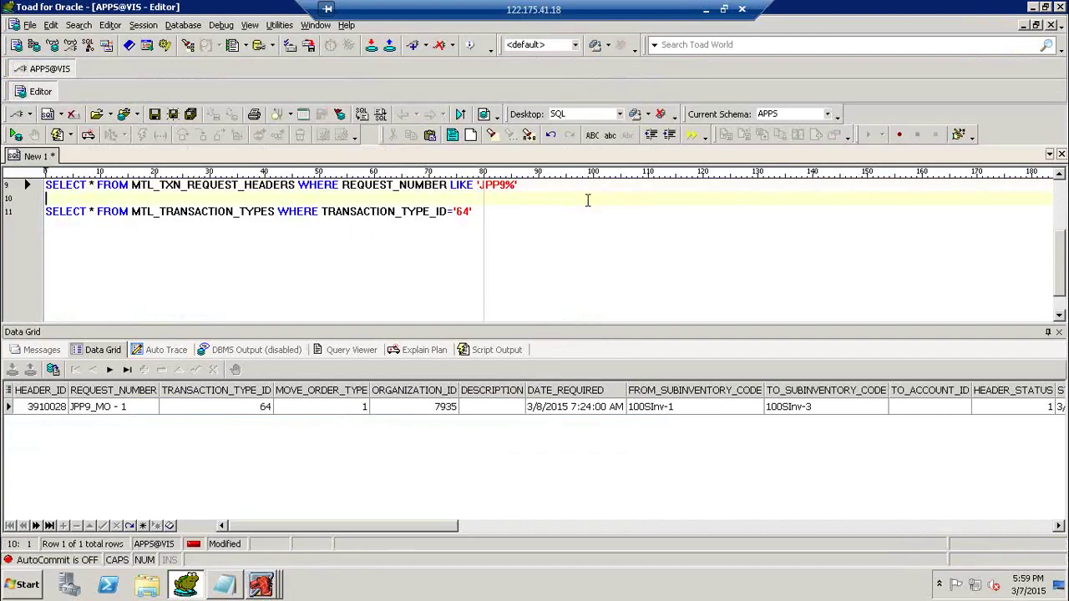
Write and run SELECT * FROM MTL_TXN_REQUEST_LINES on a new line.
key("Return")
key("Return")
key("Up")
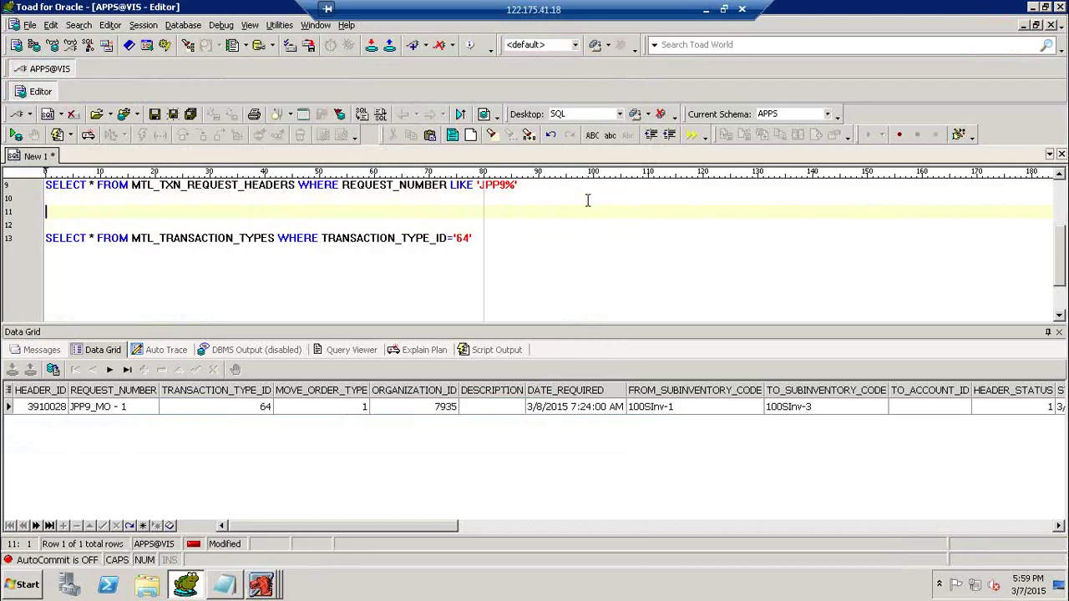
type("SELECT * F")
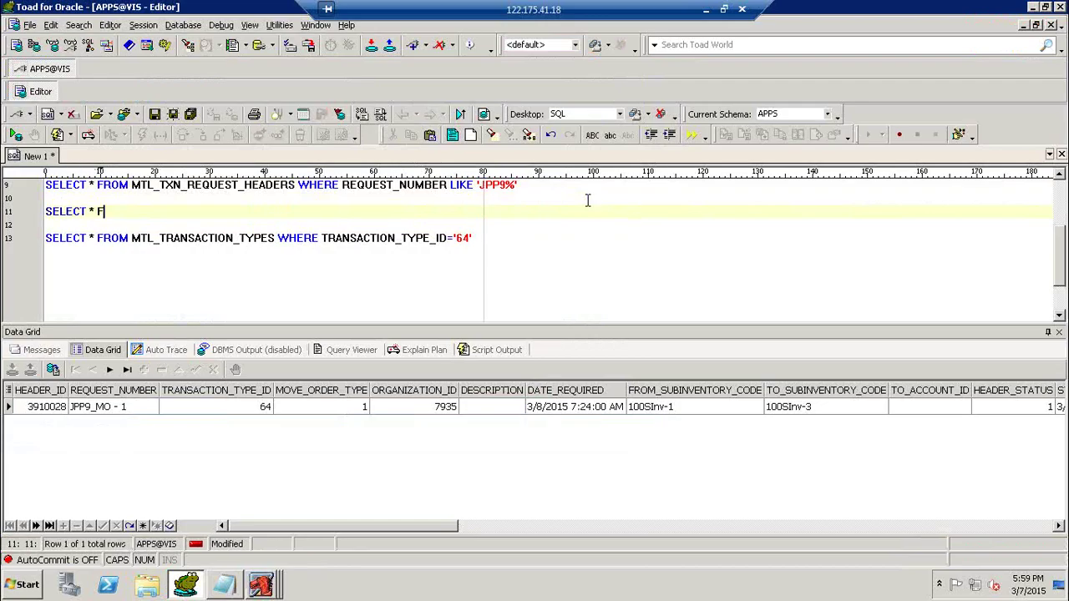
type("ROM MTL_TXN_REQUEST_")
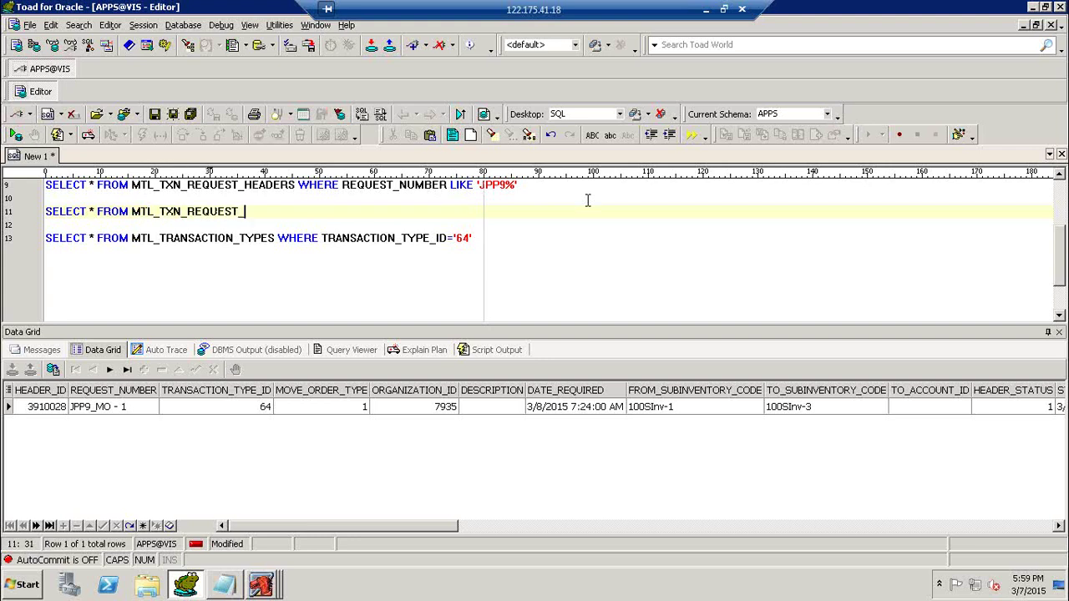
type("LINES WHERE")
key("BackSpace")
key("BackSpace")
key("BackSpace")
key("BackSpace")
key("BackSpace")
key("BackSpace")
key("F9")
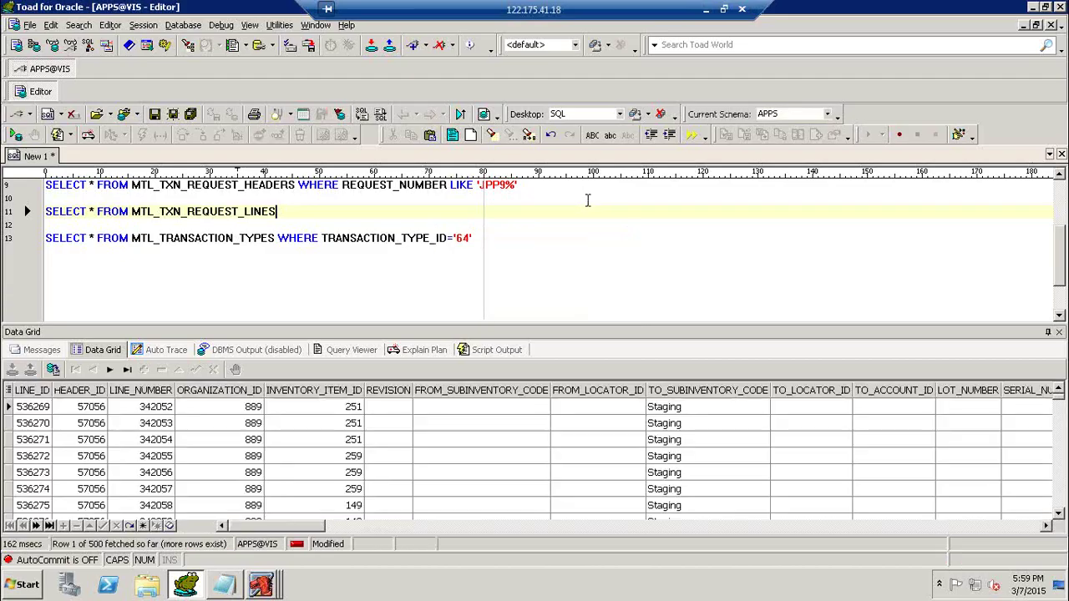
Filter the lines query to HEADER_ID '3910028', then bring the Oracle move order form forward.
type("WHERE HEDE")
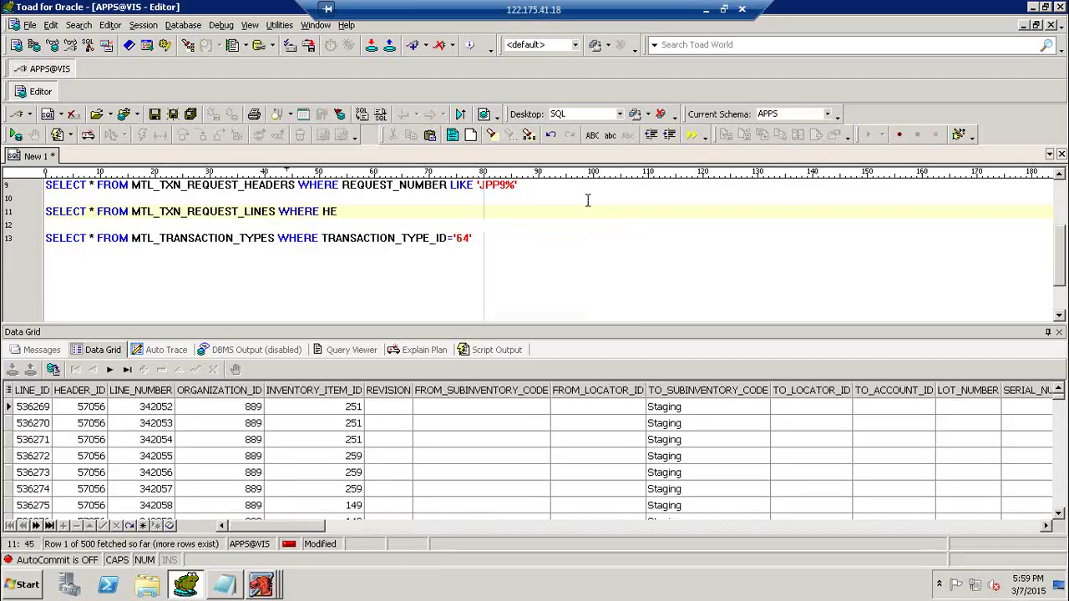
key("BackSpace")
key("BackSpace")
type("ADER_ID='")
key("Up")
key("Up")
key("F9")
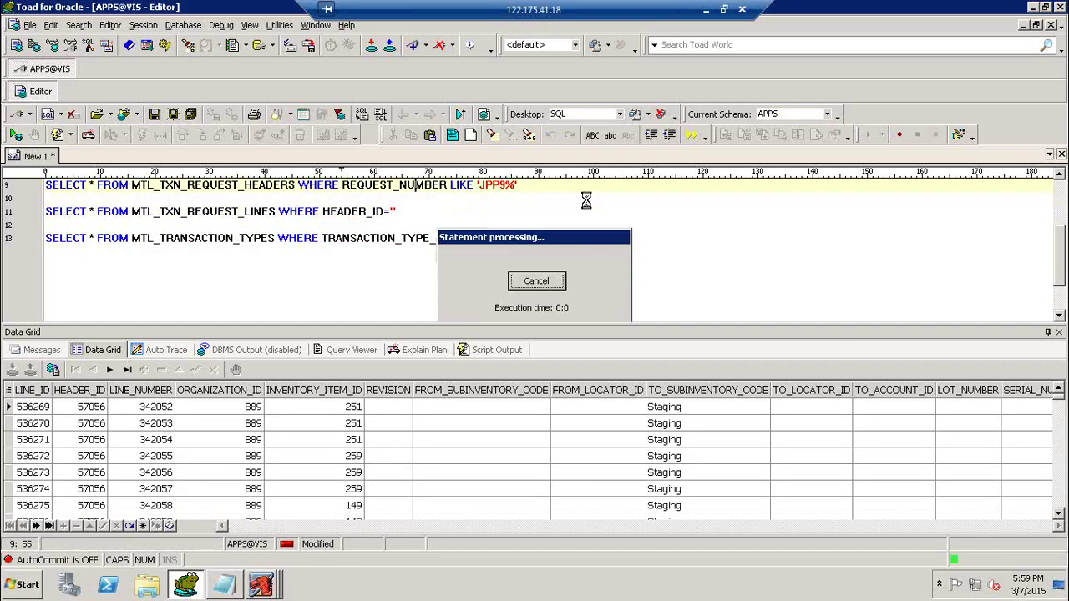
key("Down")
key("Down")
key("BackSpace")
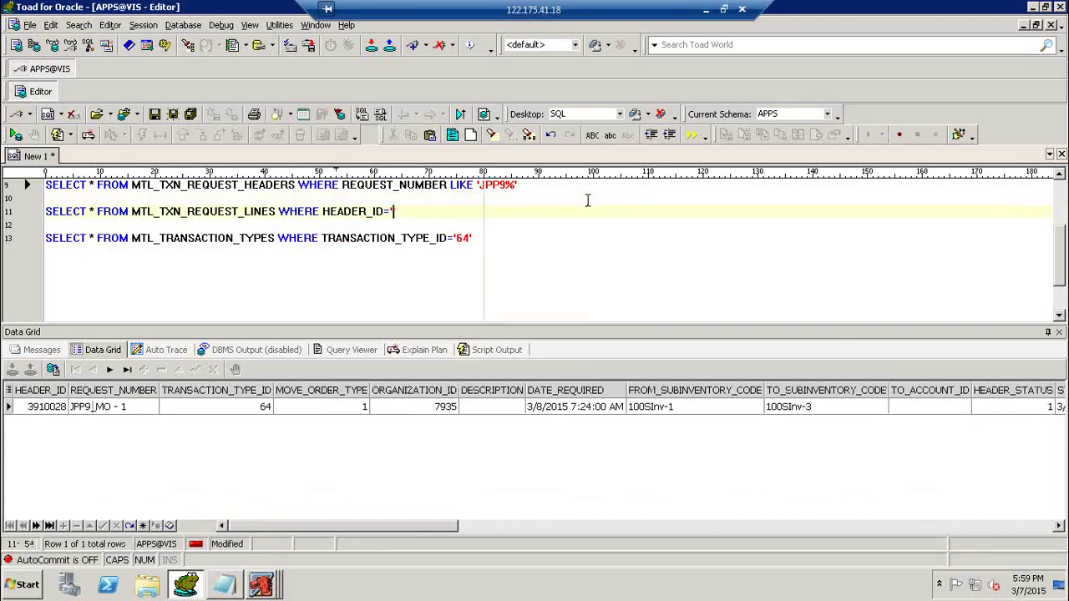
type("3910028")
key("F9")
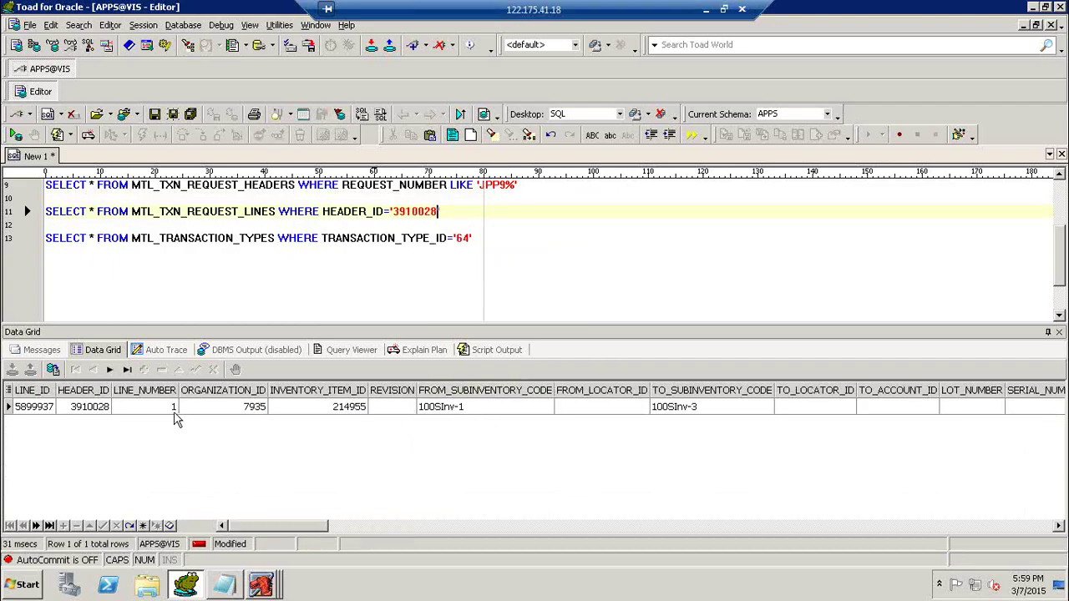
left_click(261, 589)
left_click(288, 554)
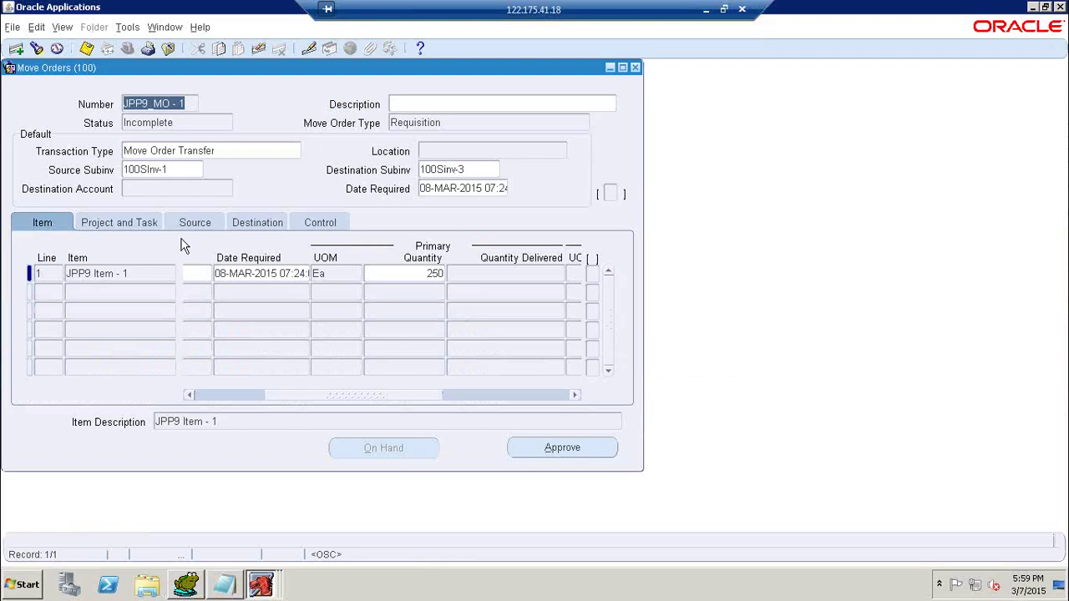
Confirm the JPP9_MO - 1 line and header statuses read Incomplete, then return to Toad.
left_click_drag(330, 399, 169, 387)
left_click(320, 223)
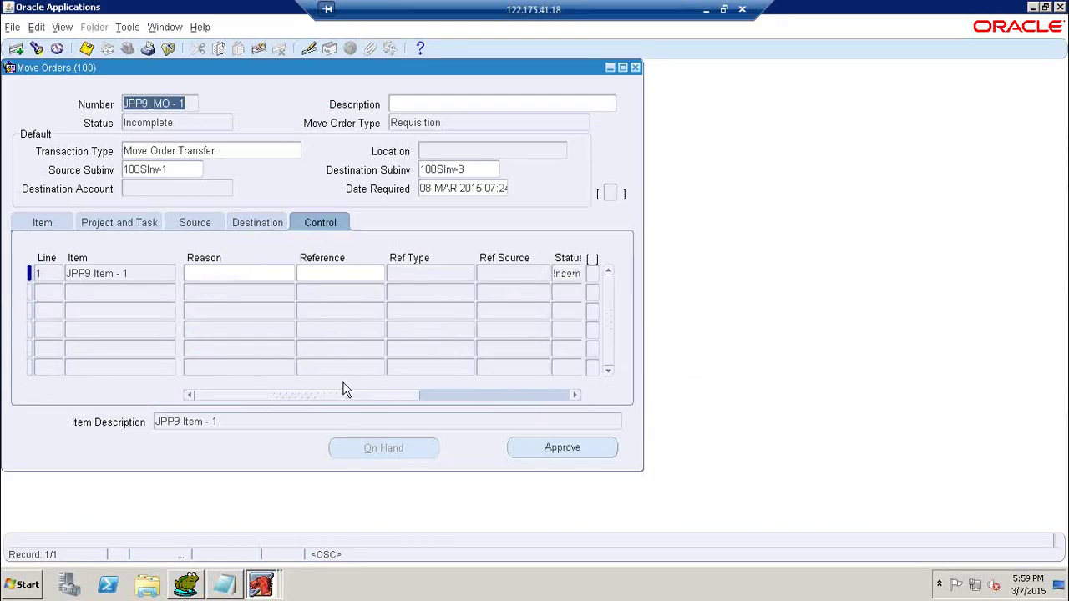
left_click_drag(341, 394, 426, 392)
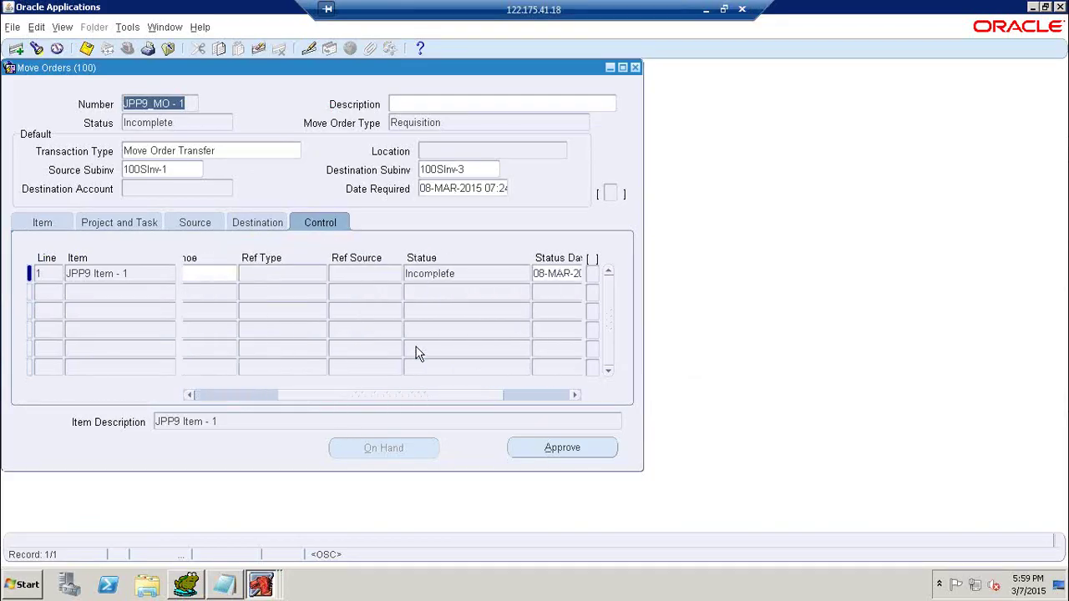
left_click(452, 275)
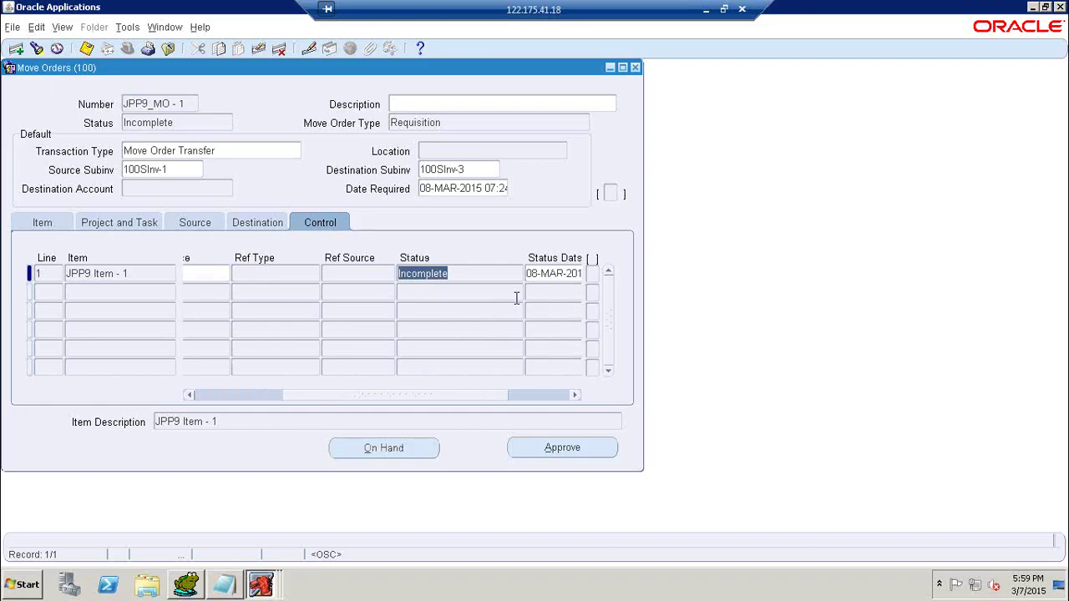
left_click(185, 121)
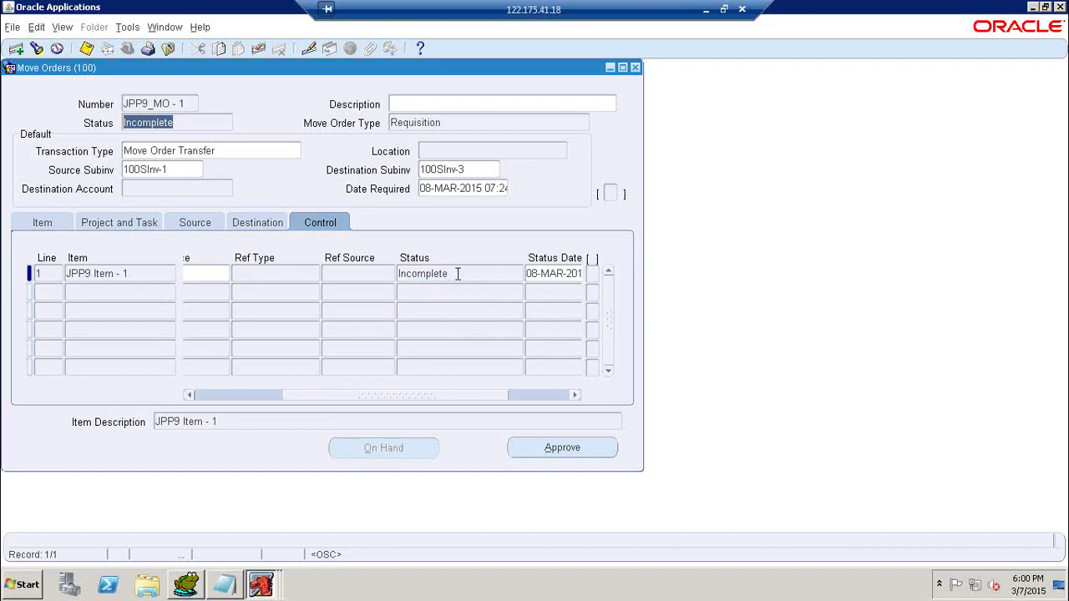
left_click(185, 585)
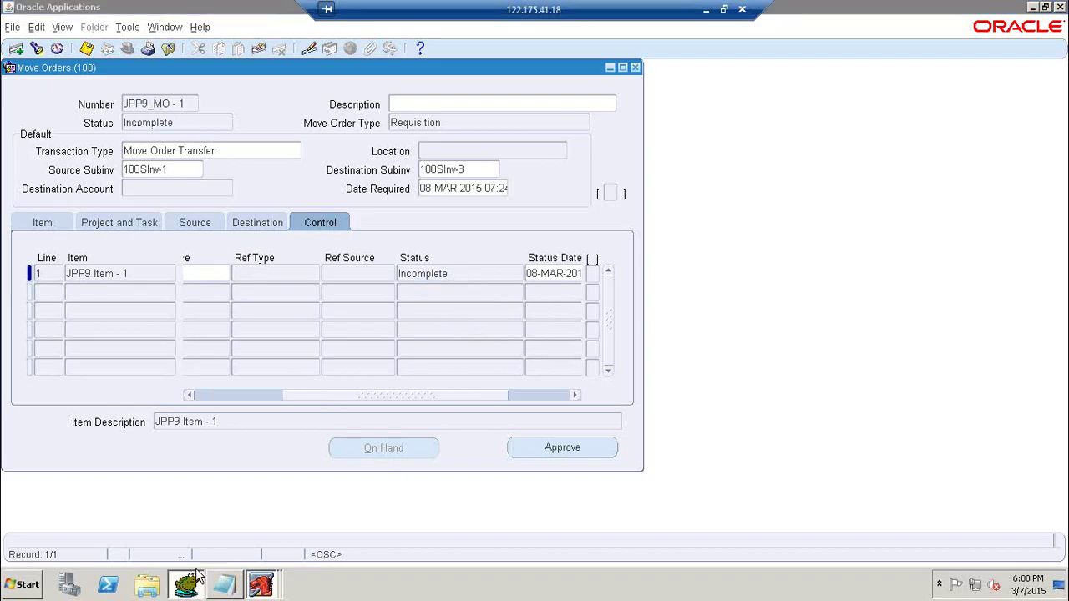
left_click(299, 186)
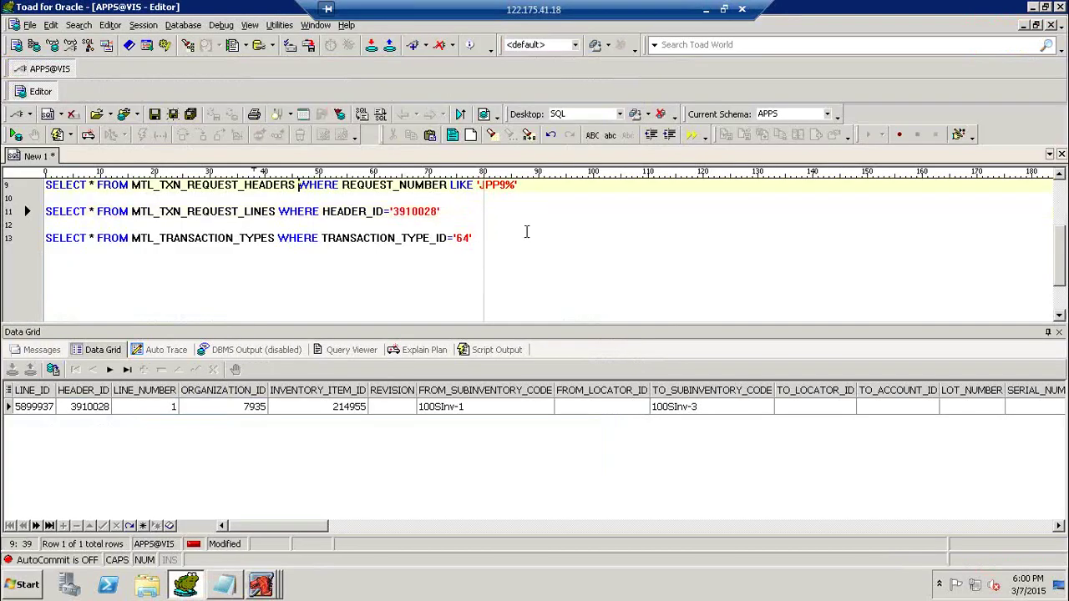
Rerun the JPP9% header query and read HEADER_STATUS 1 with destination 100SInv-3.
key("F9")
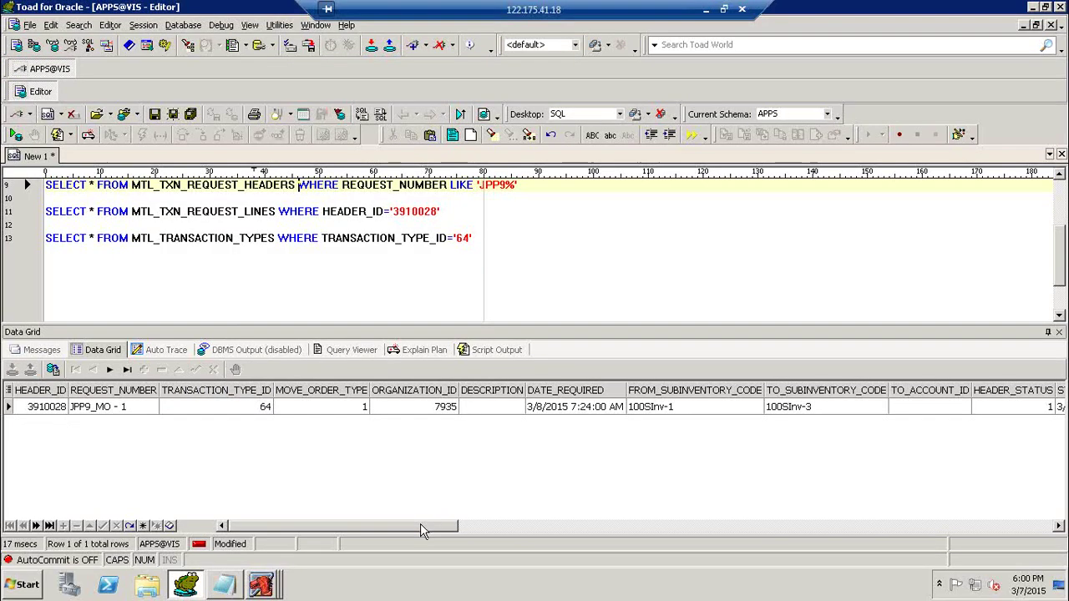
left_click_drag(460, 527, 571, 550)
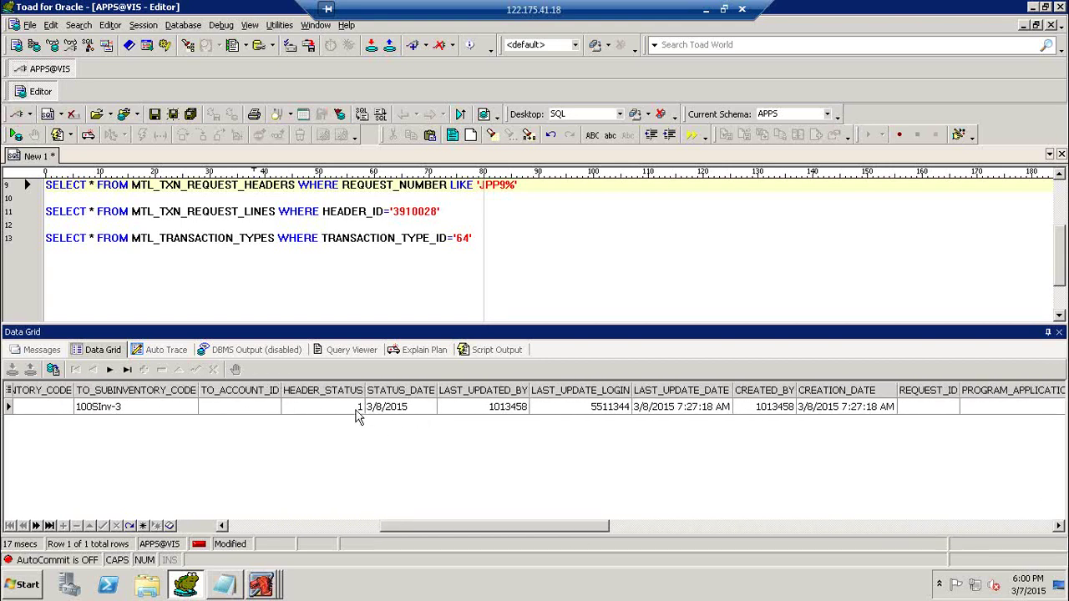
left_click(356, 410)
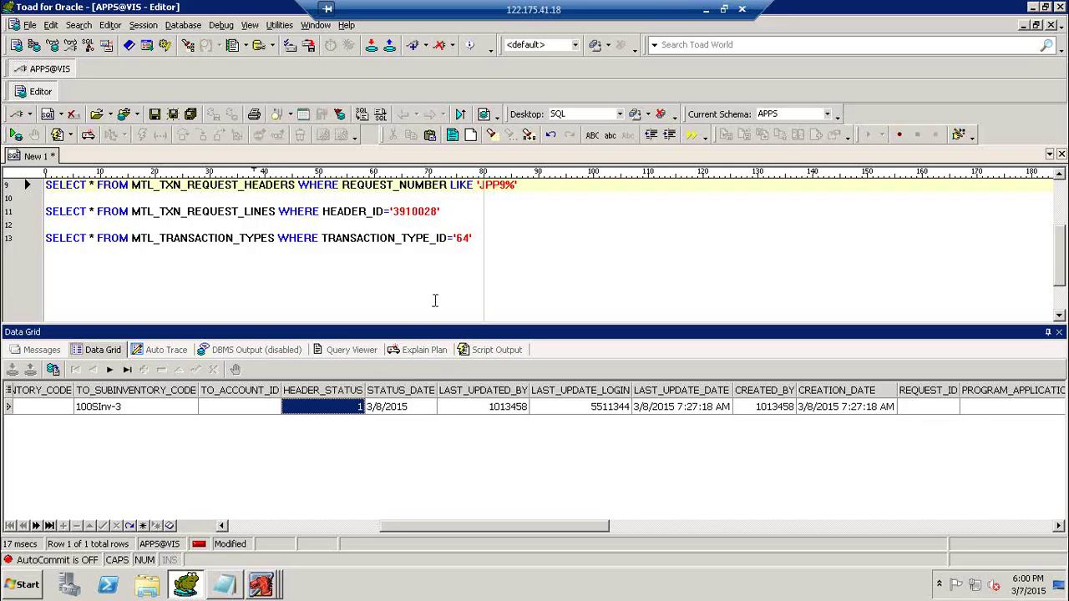
left_click(533, 245)
Query FND_LOOKUPS for LOOKUP_CODE '1' (375 rows) and start an AND MEANING='' condition.
key("Return")
key("Return")
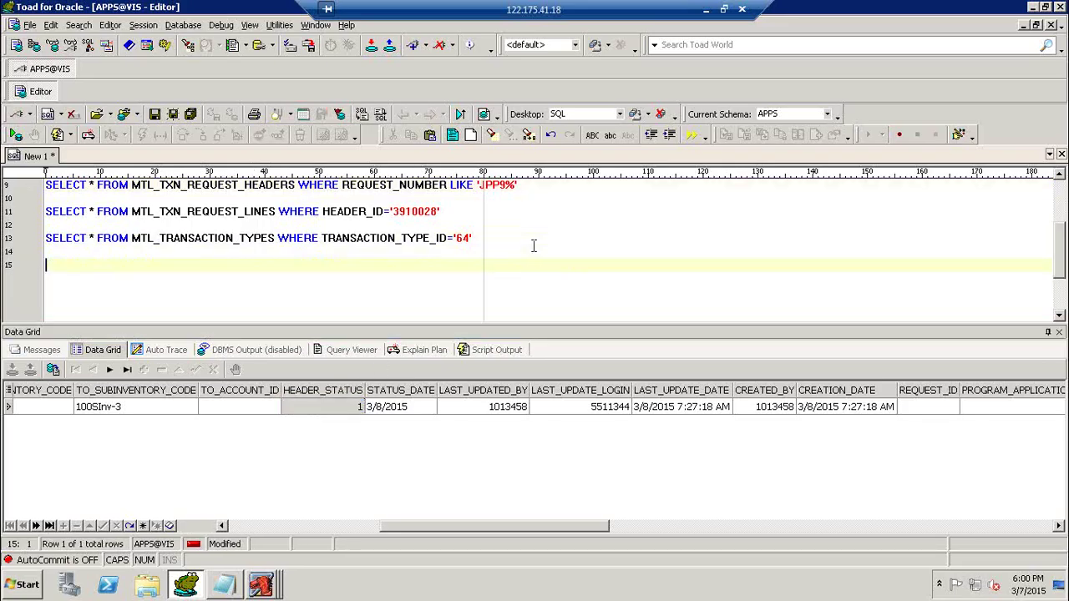
type("SELECT * ")
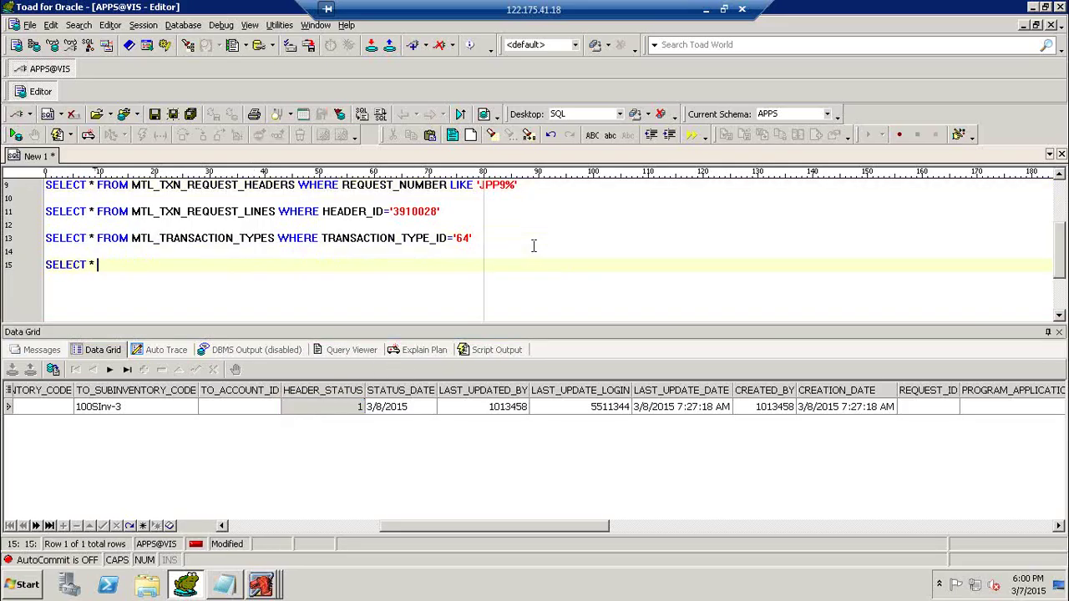
type("FROM FND_LOOKUPS")
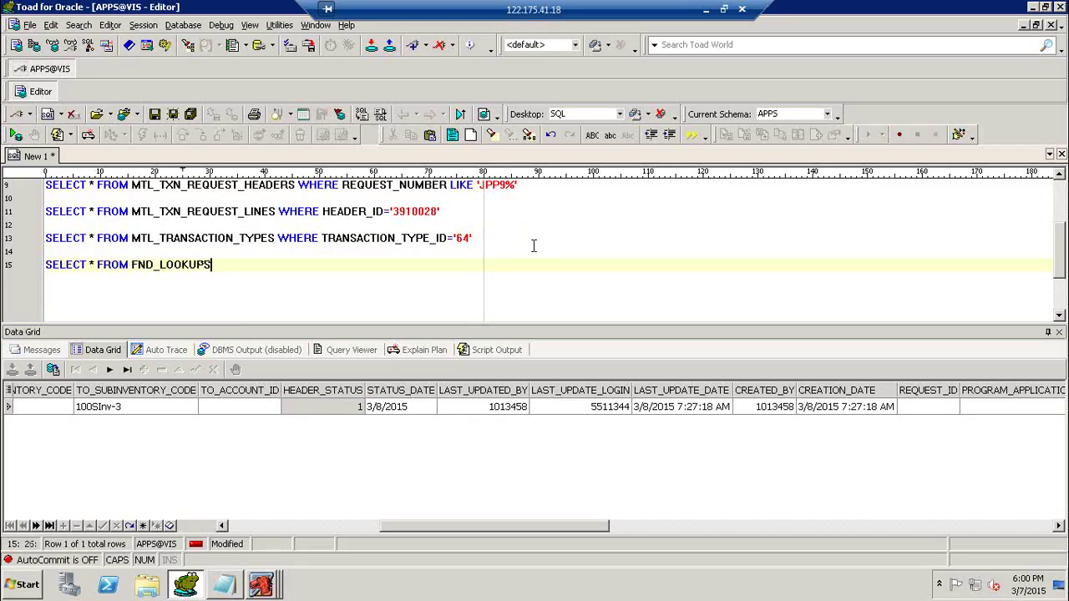
key("F9")
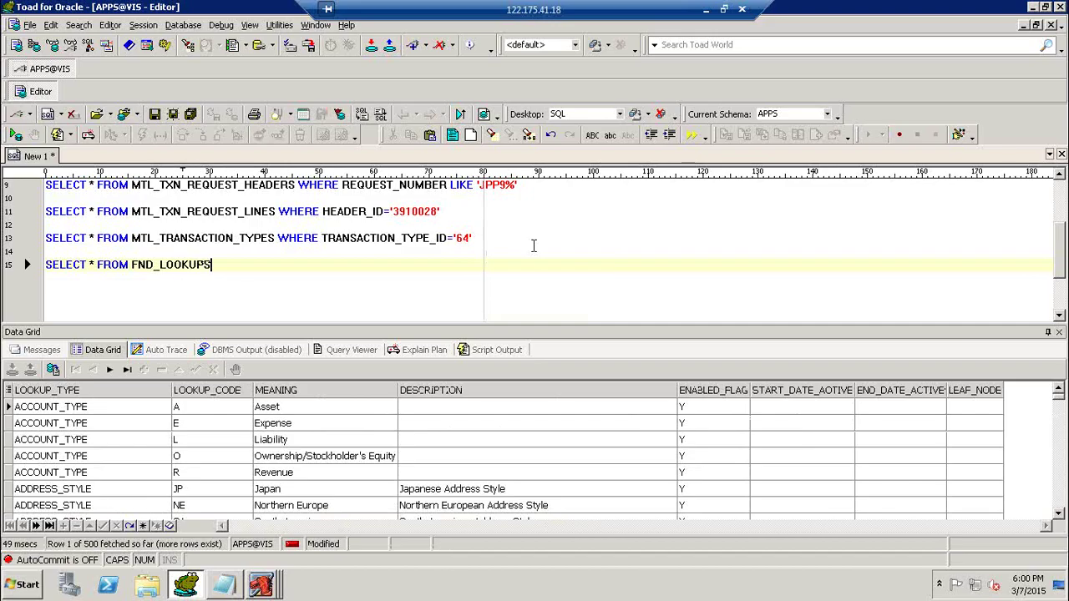
type("WHERE LOO")
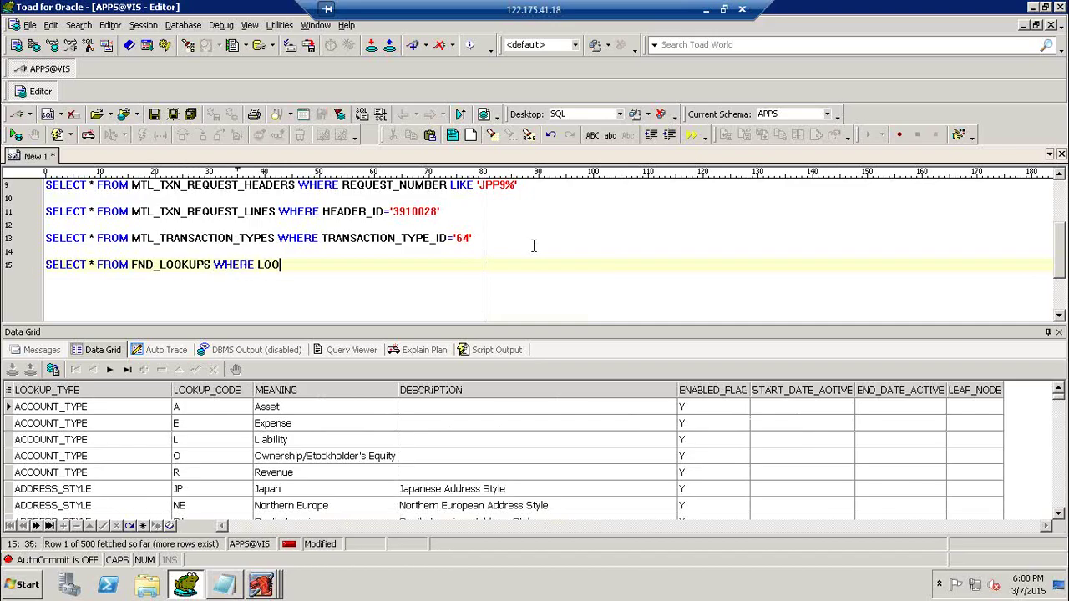
type("KUP_CODE='1'")
key("F9")
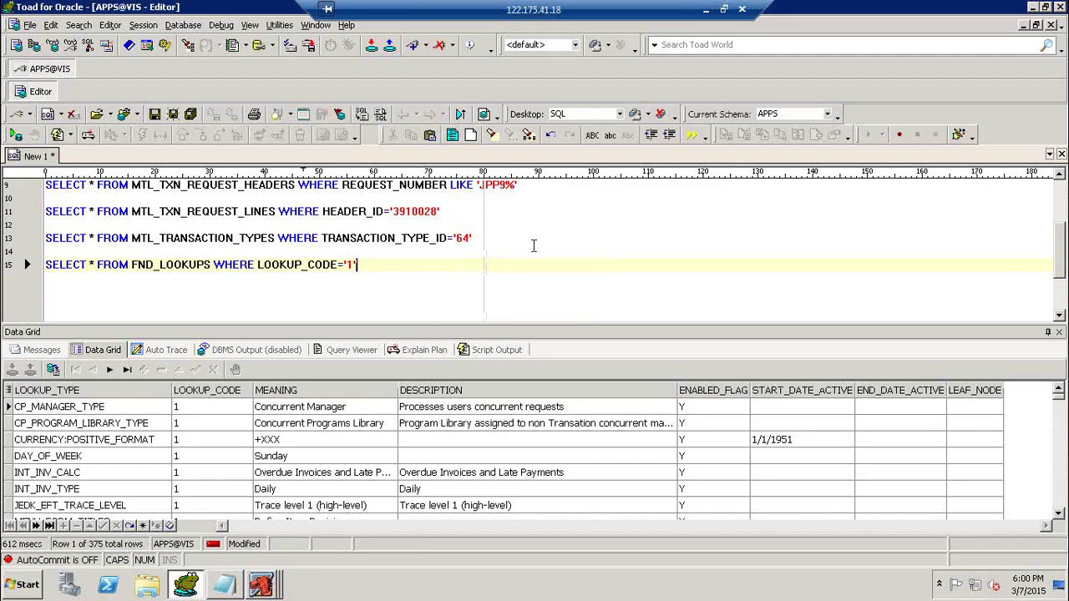
type("AN")
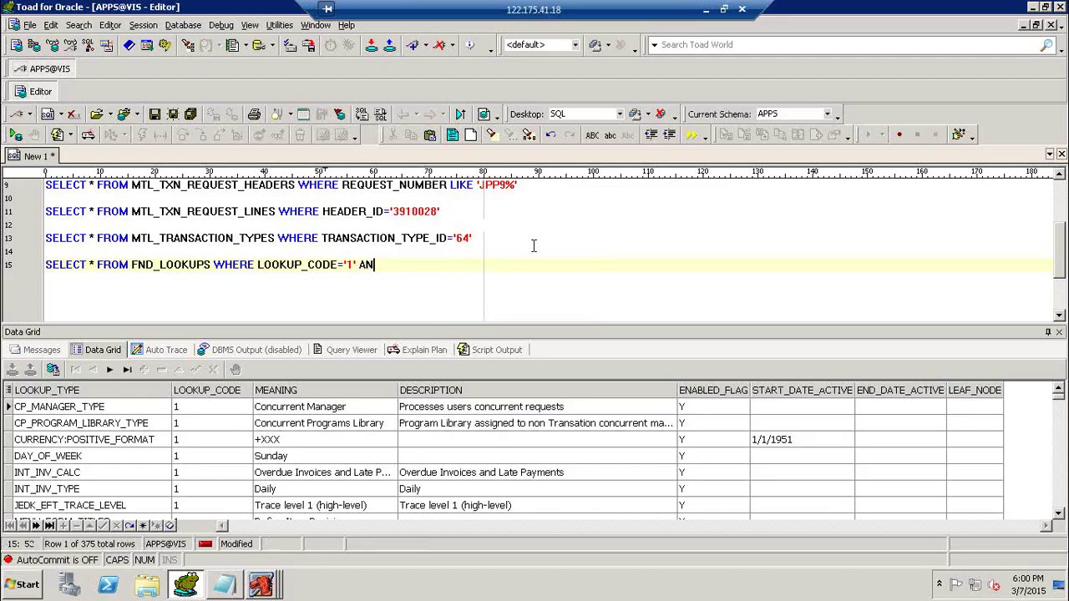
type("D LOOK")
type("UP_T")
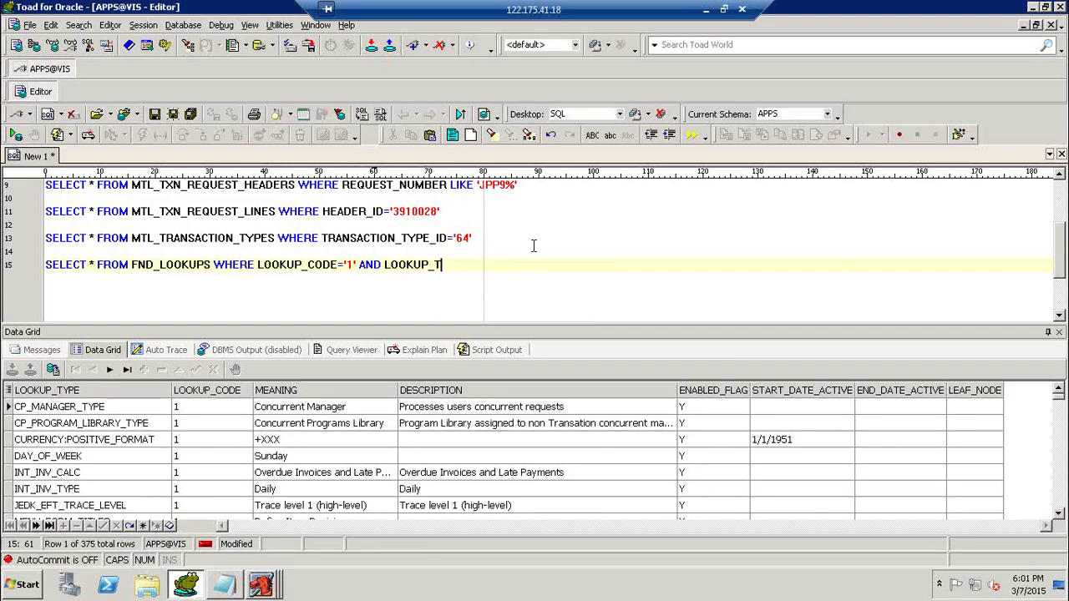
type("YPE")
key("BackSpace")
key("BackSpace")
key("BackSpace")
key("BackSpace")
key("BackSpace")
key("BackSpace")
key("BackSpace")
key("BackSpace")
key("BackSpace")
key("BackSpace")
key("BackSpace")
key("BackSpace")
type("MEANING='")
Filter the FND_LOOKUPS query to MEANING 'Incomplete' and run it, which returns no rows.
left_click(269, 585)
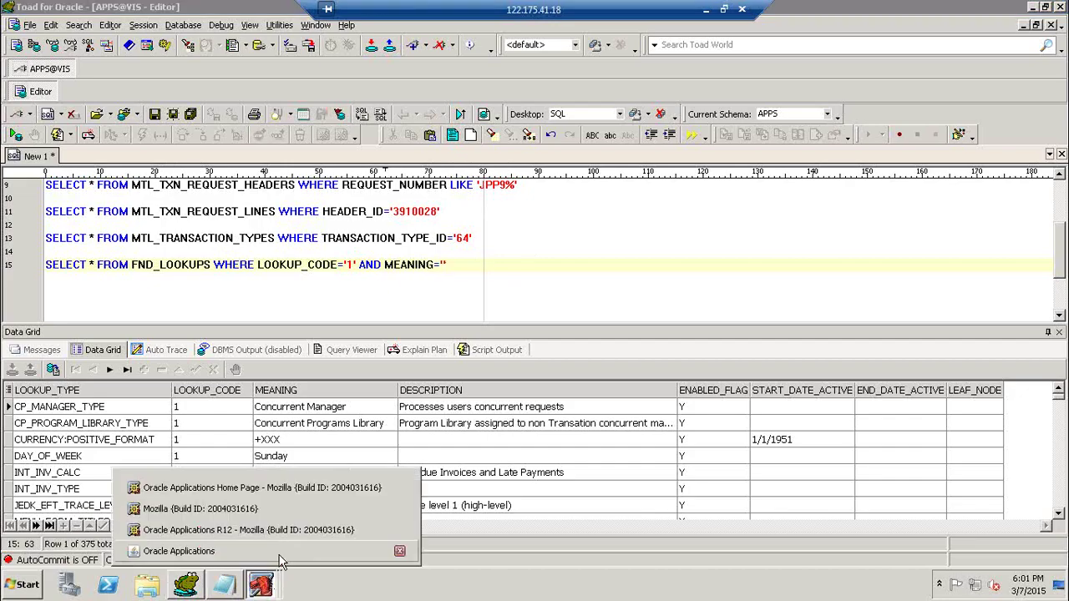
left_click(184, 553)
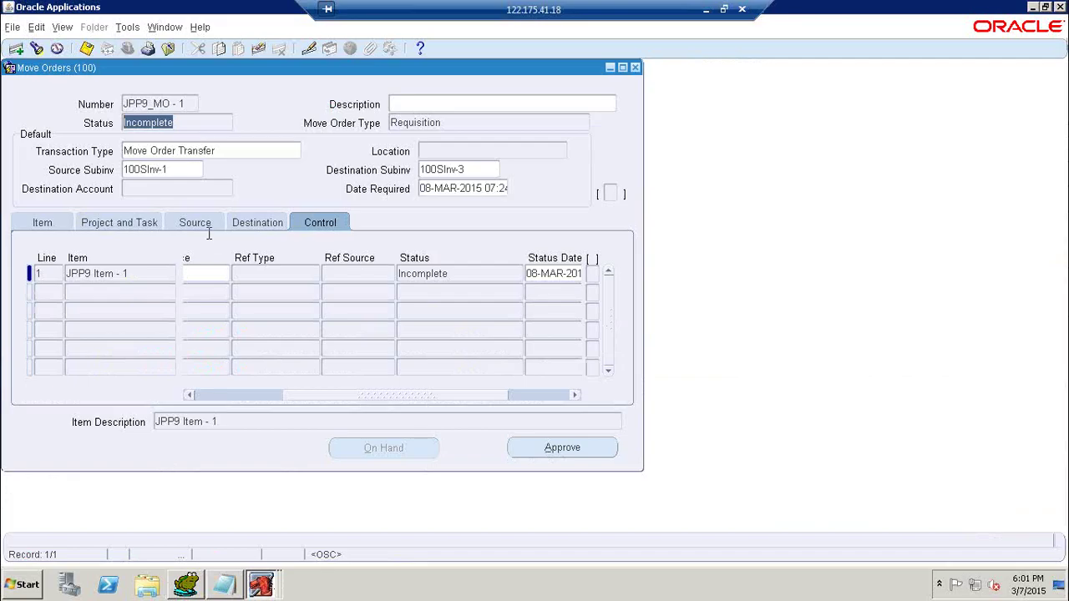
left_click(187, 585)
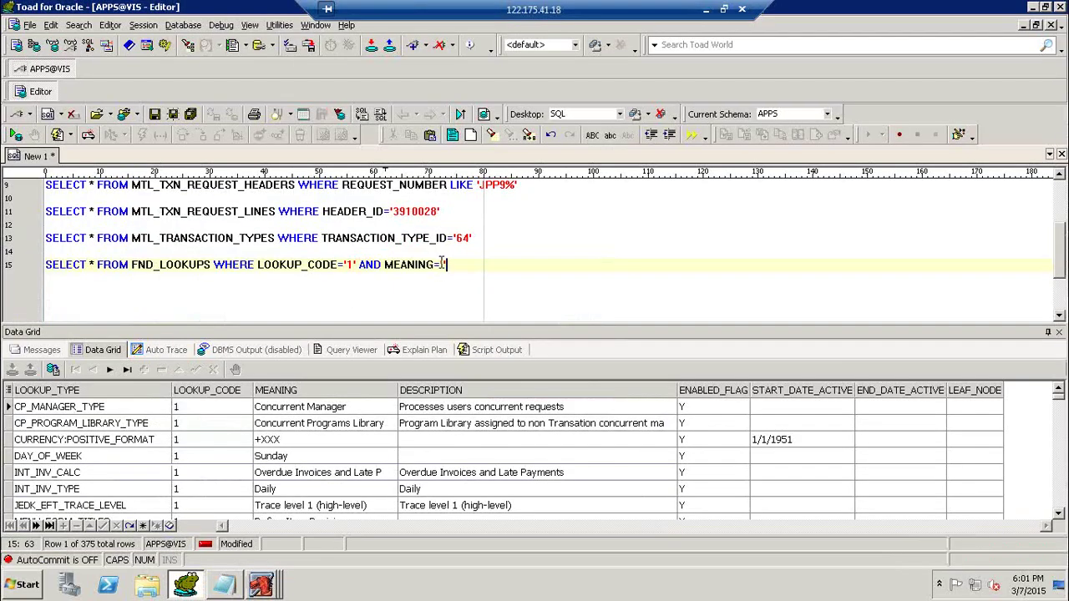
key("BackSpace")
key("Left")
type("Incomplete'")
key("F9")
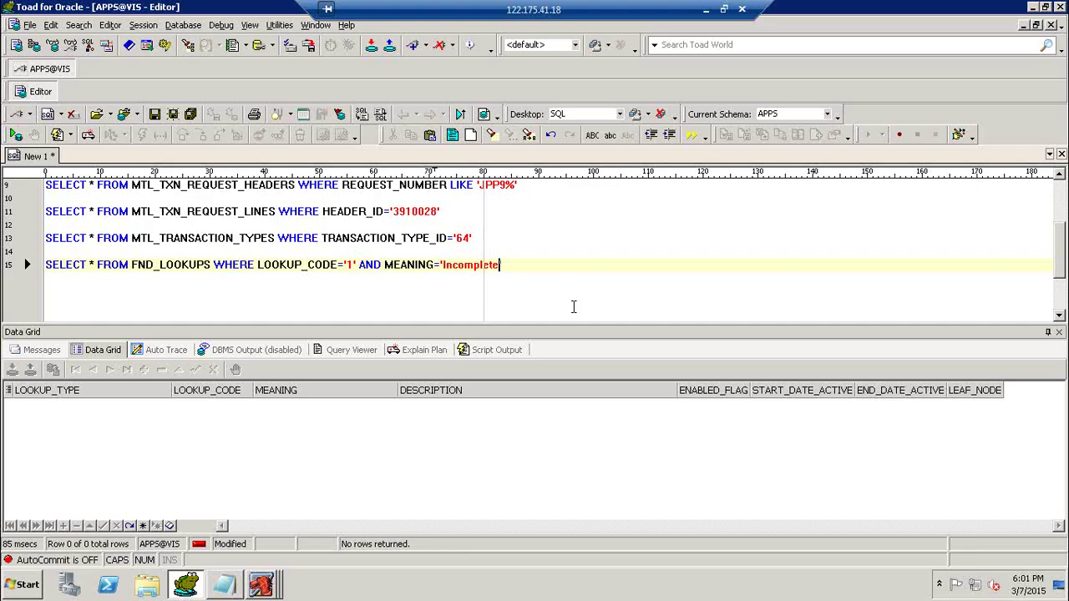
Recheck the Move Orders status, tidy the MEANING condition, and start a FND_LOOKUP_VALUES query on line 17.
left_click(259, 586)
left_click(243, 553)
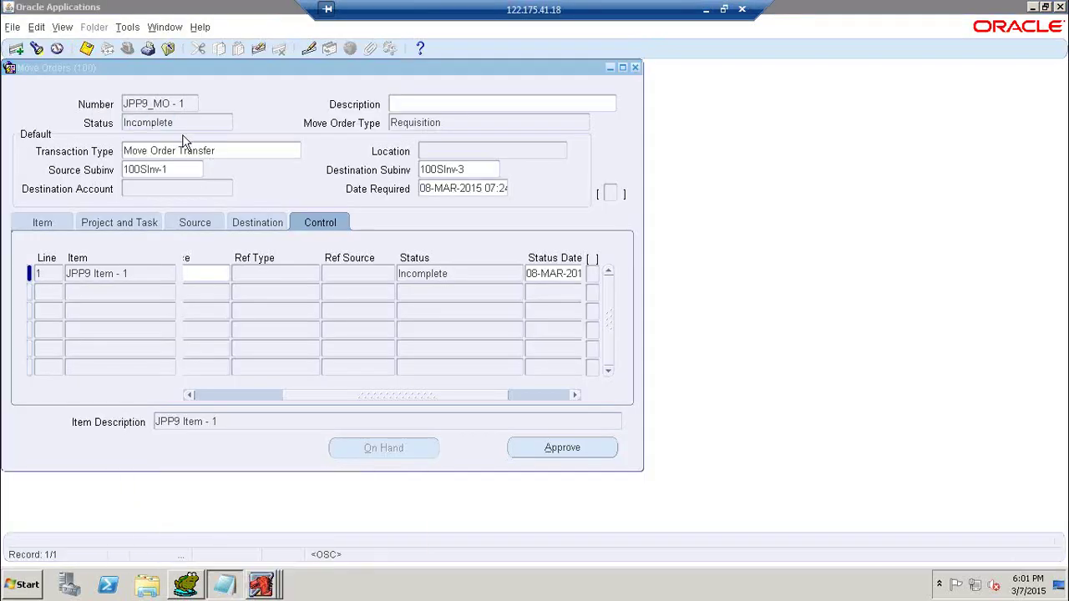
left_click(190, 124)
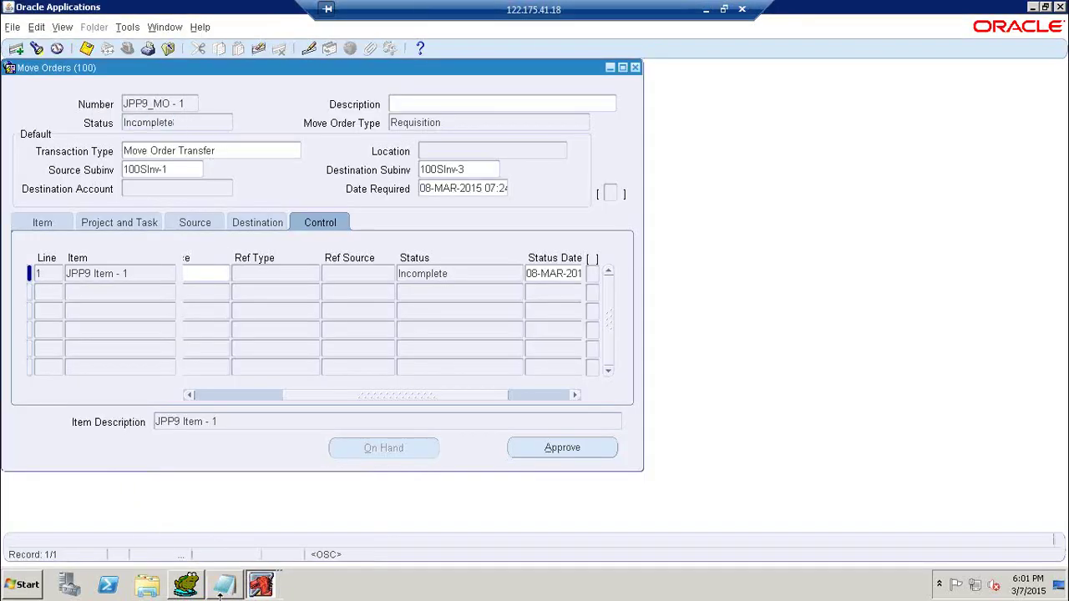
left_click(187, 586)
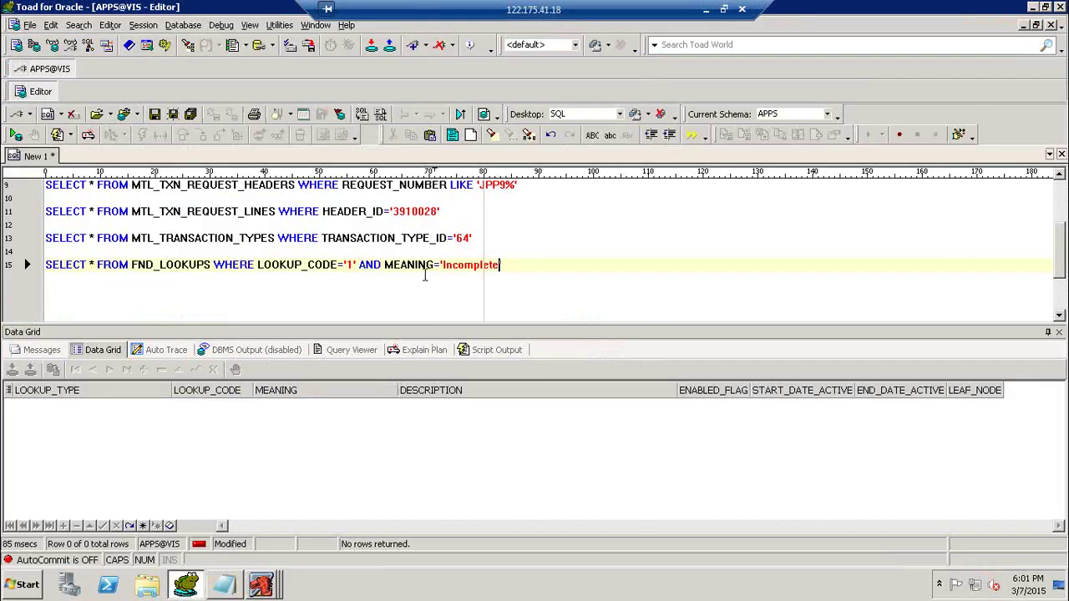
type("'")
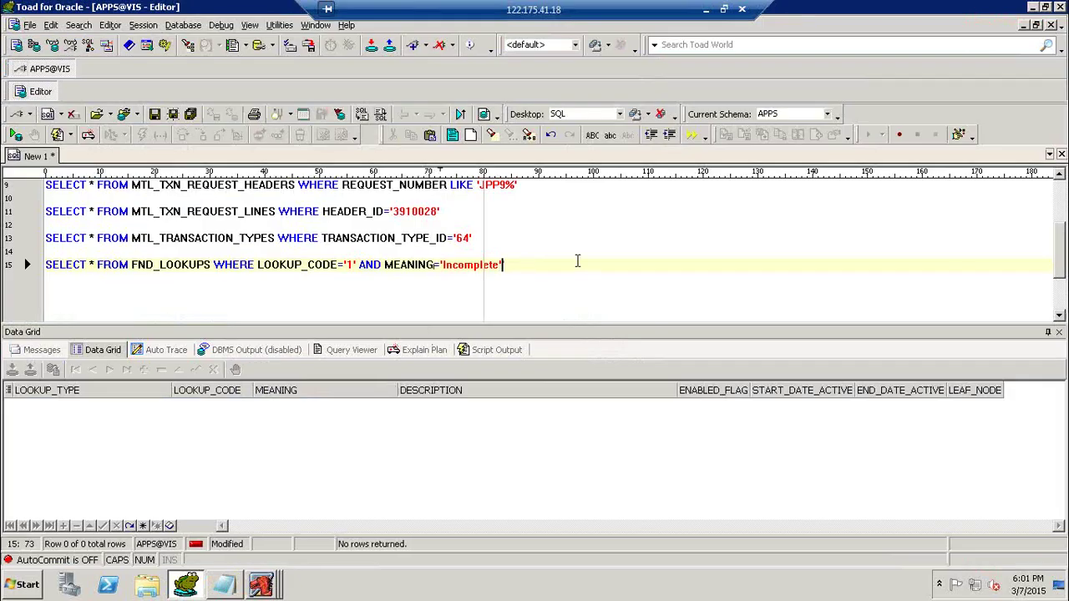
key("Return")
key("Return")
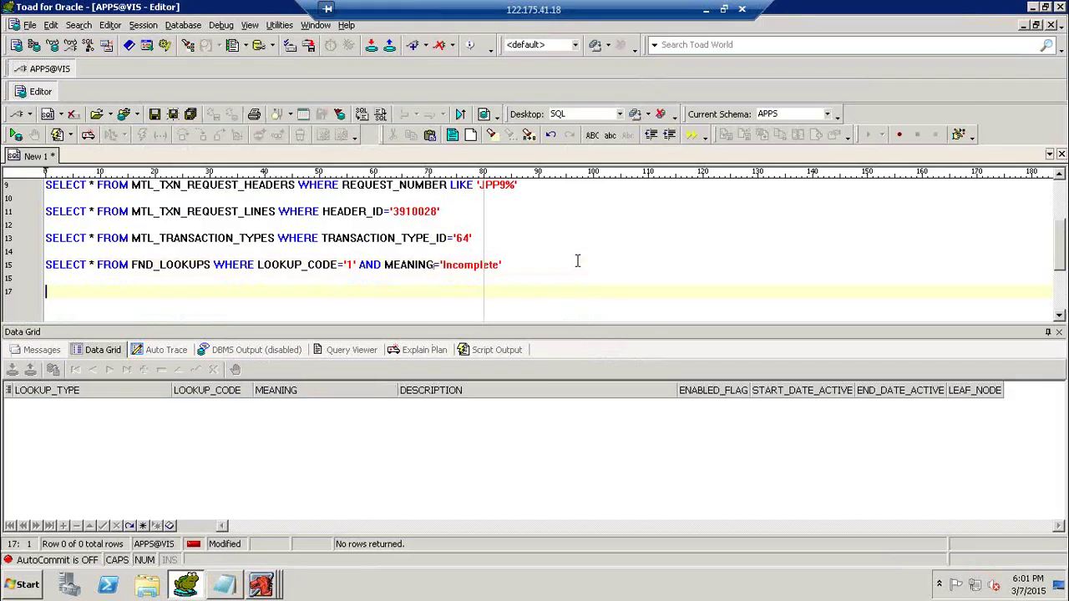
left_click(433, 265)
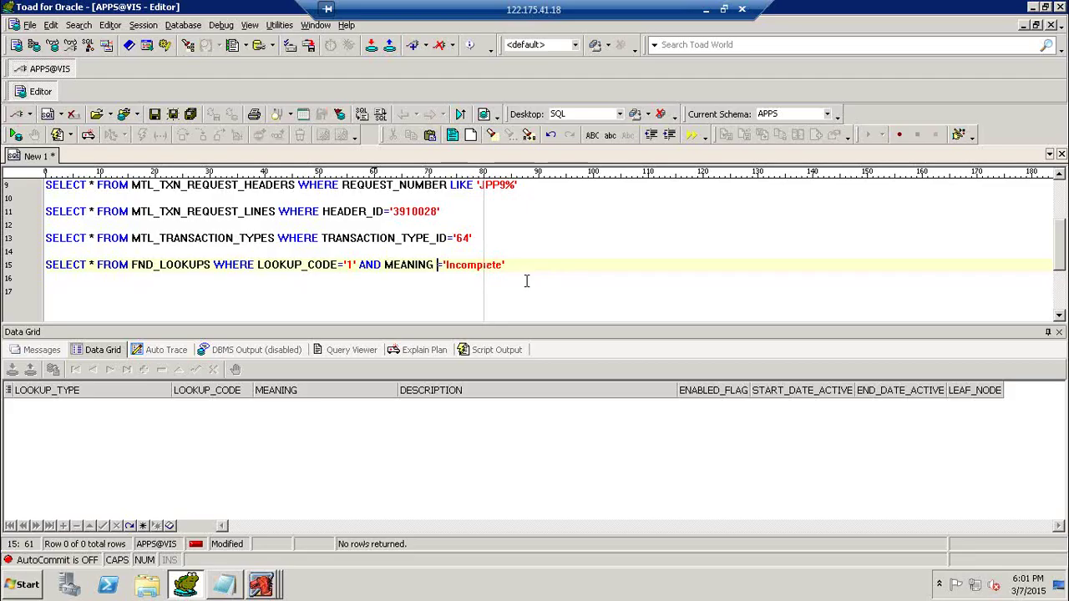
left_click(567, 282)
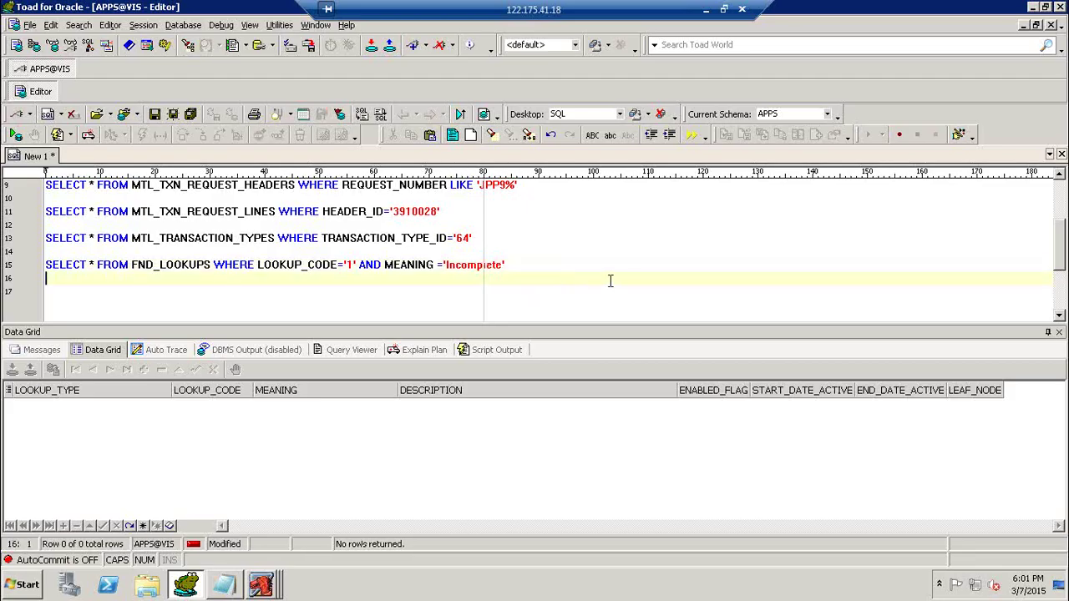
key("Return")
type("SELECT * FROM FND_L")
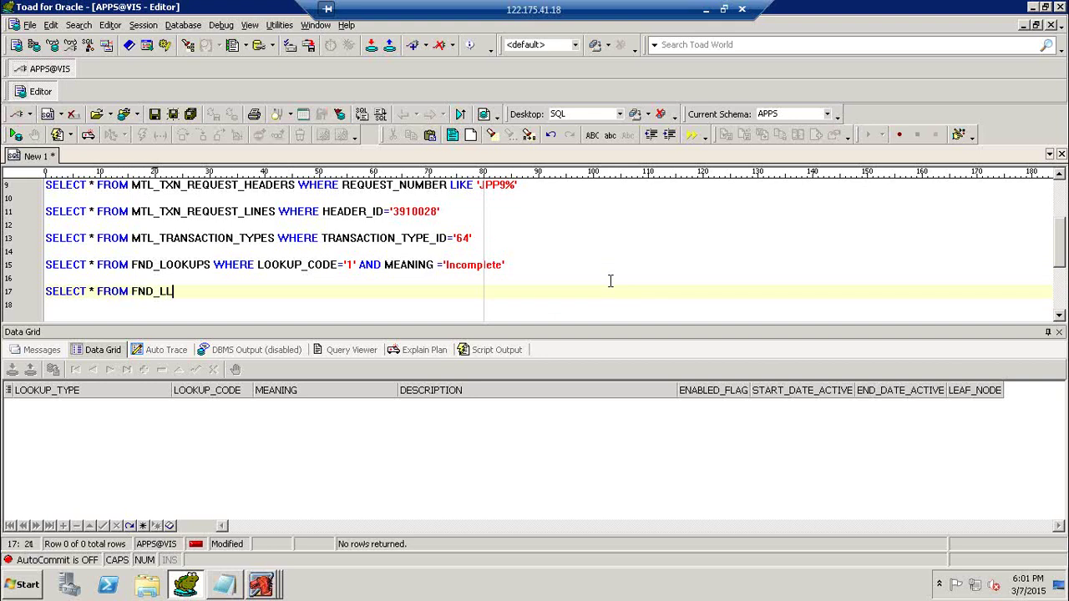
type("OOKUP_VALUES")
Query FND_LOOKUP_VALUES filtered to LOOKUP_CODE '1'.
key("F9")
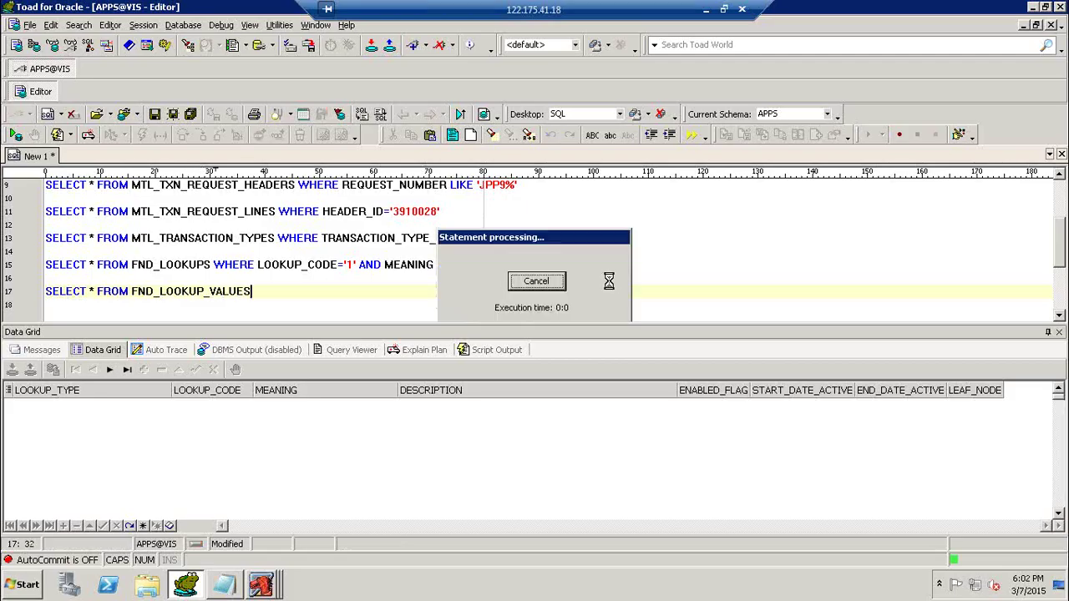
type("WHER")
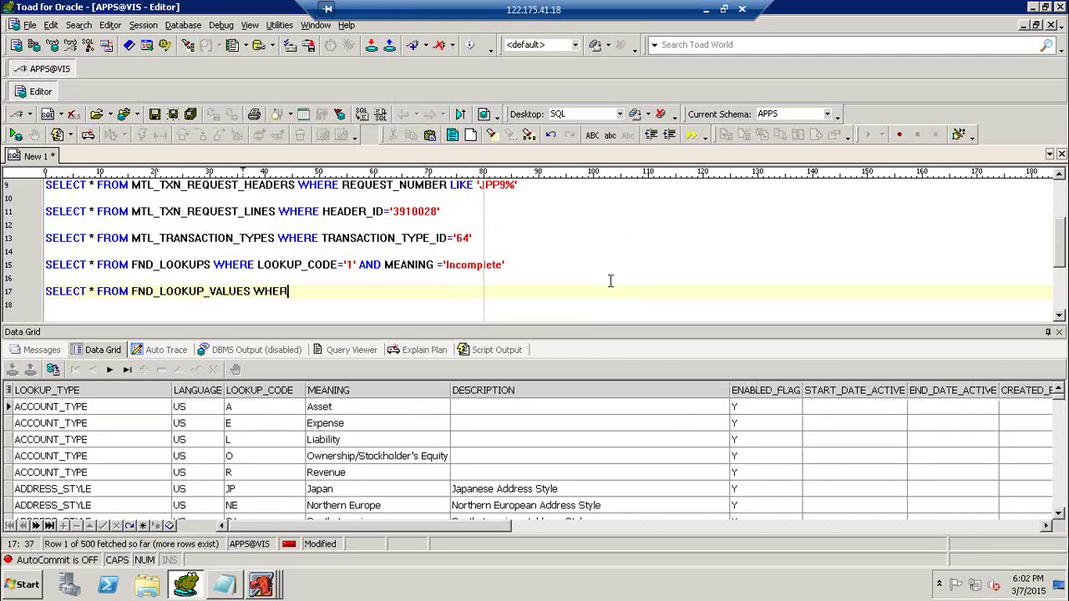
type("E LOOKUP_CODE=")
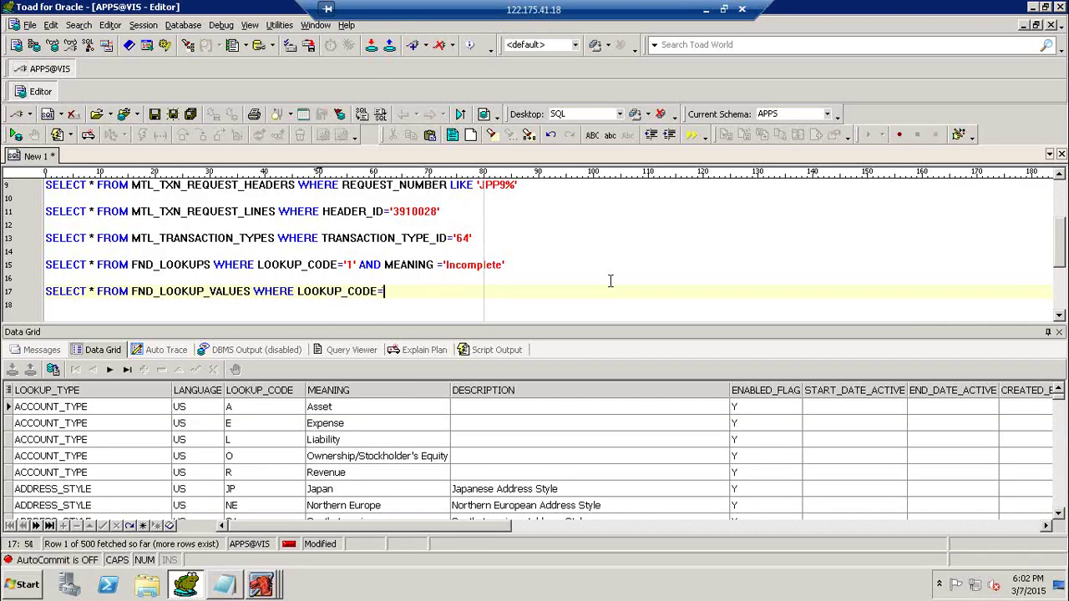
key("Return")
key("BackSpace")
type("'1'")
key("F9")
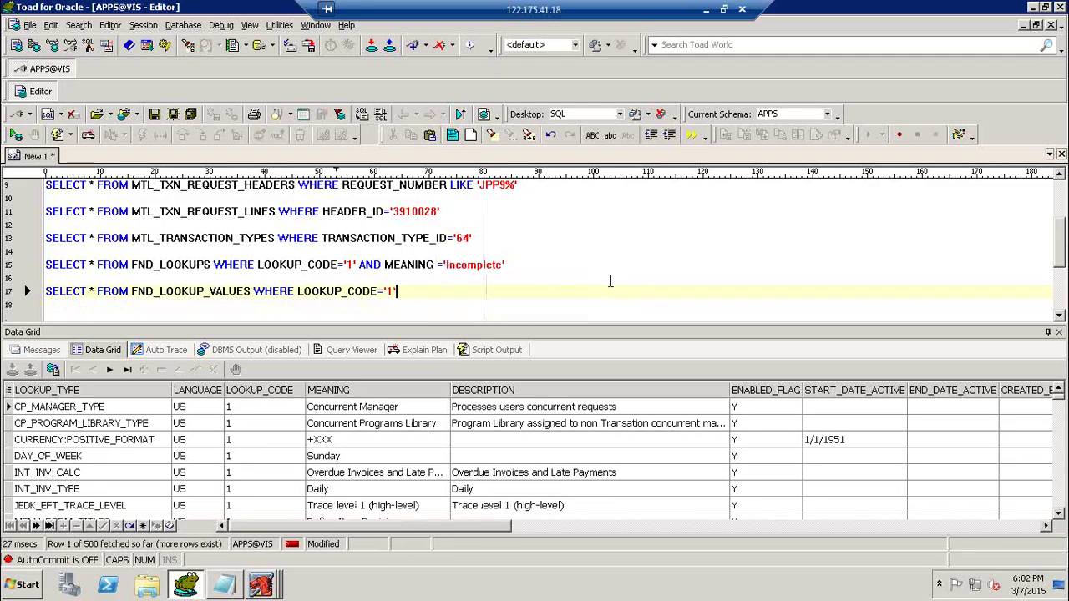
Add MEANING 'Incomplete', finding lookup types MTL_TRANSFER_ORDER_STATUS and MTL_TXN_REQUEST_STATUS.
type("AND MEA")
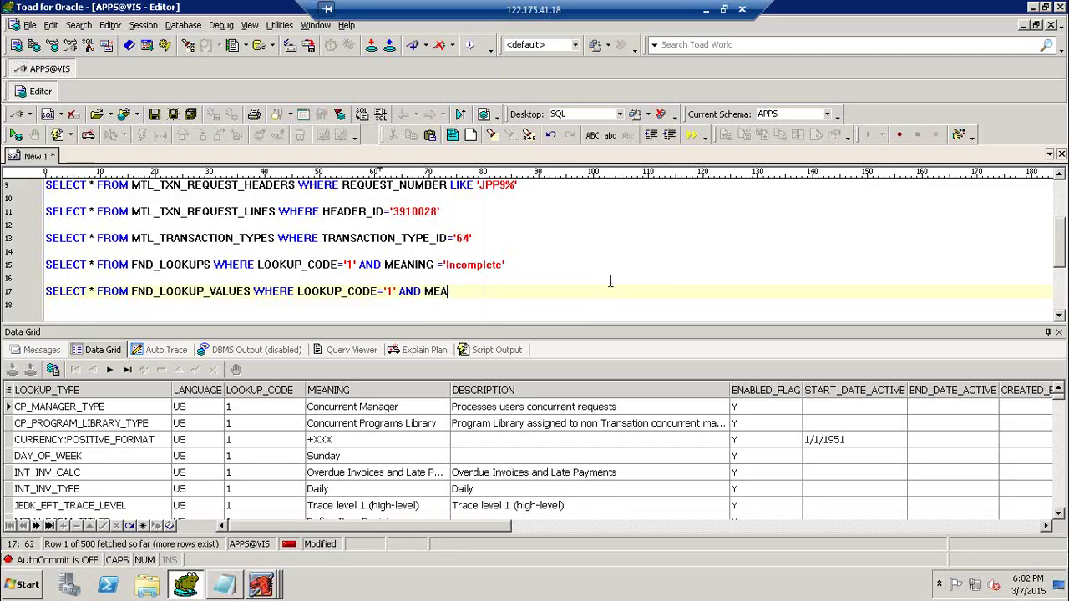
type("NING=''")
left_click(445, 264)
left_click(482, 290)
type("Incomplete")
key("F9")
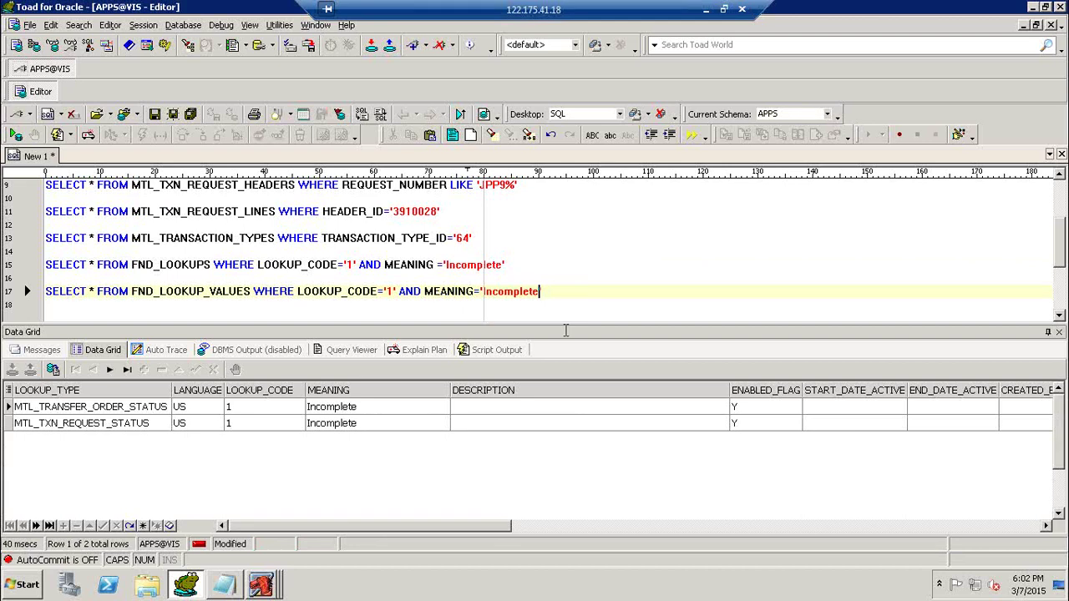
left_click(81, 424)
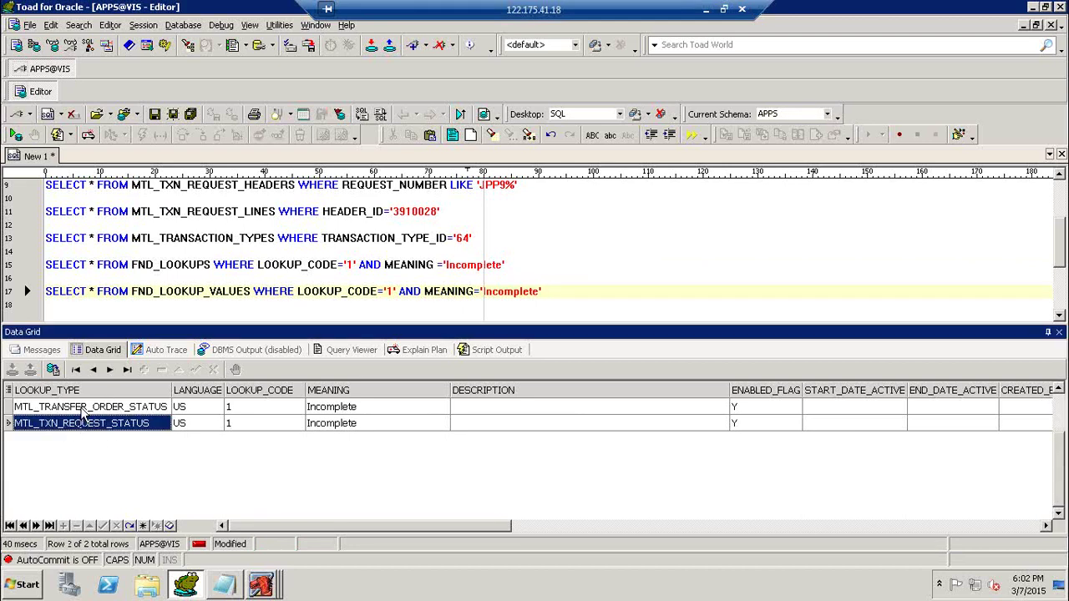
left_click(79, 408)
left_click(81, 419)
Run FND_LOOKUPS unfiltered by temporarily commenting out its WHERE clause.
left_click(216, 264)
type("--")
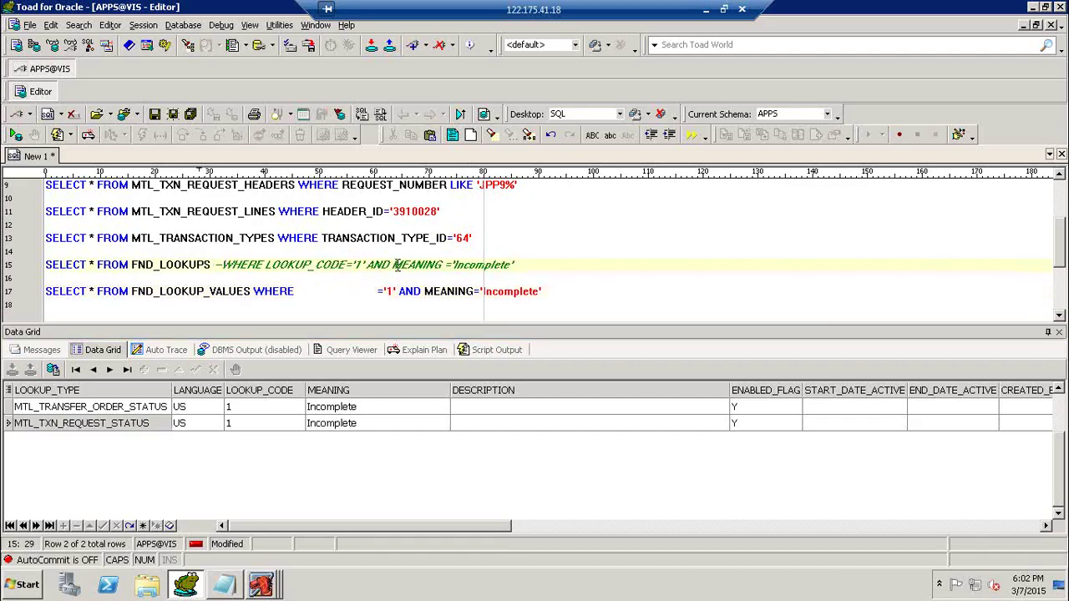
key("F9")
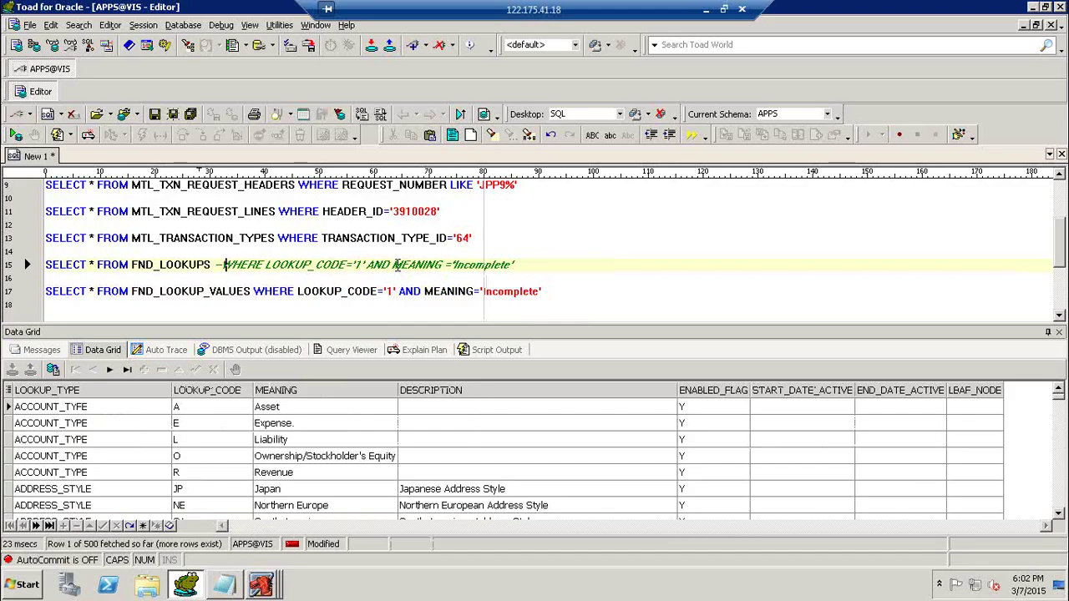
key("BackSpace")
key("BackSpace")
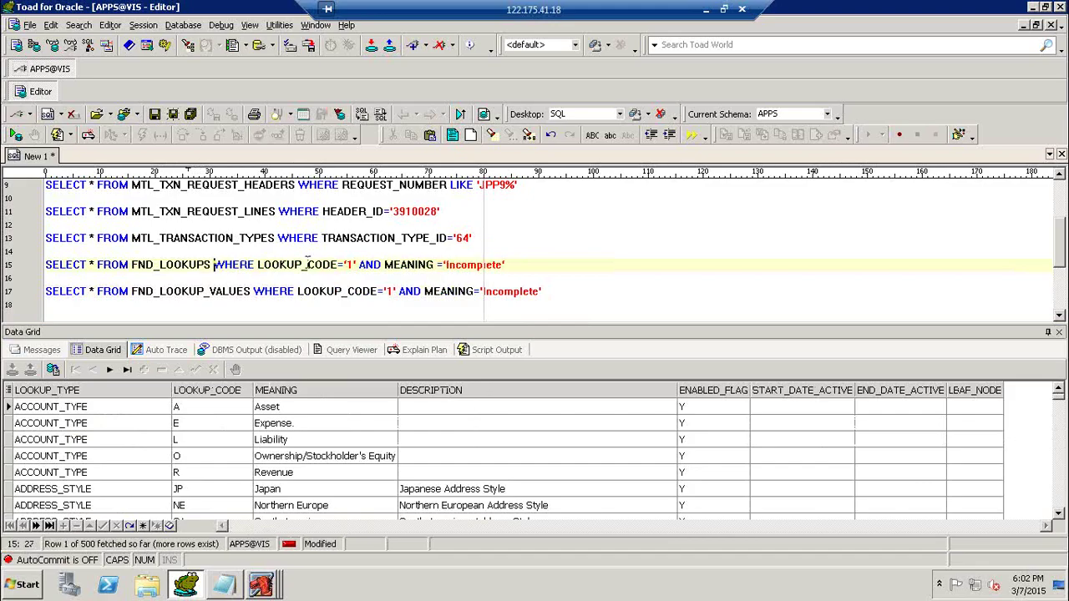
Change the FND_LOOKUPS filter to LOOKUP_TYPE 'MTL_TXN_REQUEST_STATUS' and run it, returning no rows.
left_click_drag(307, 264, 552, 273)
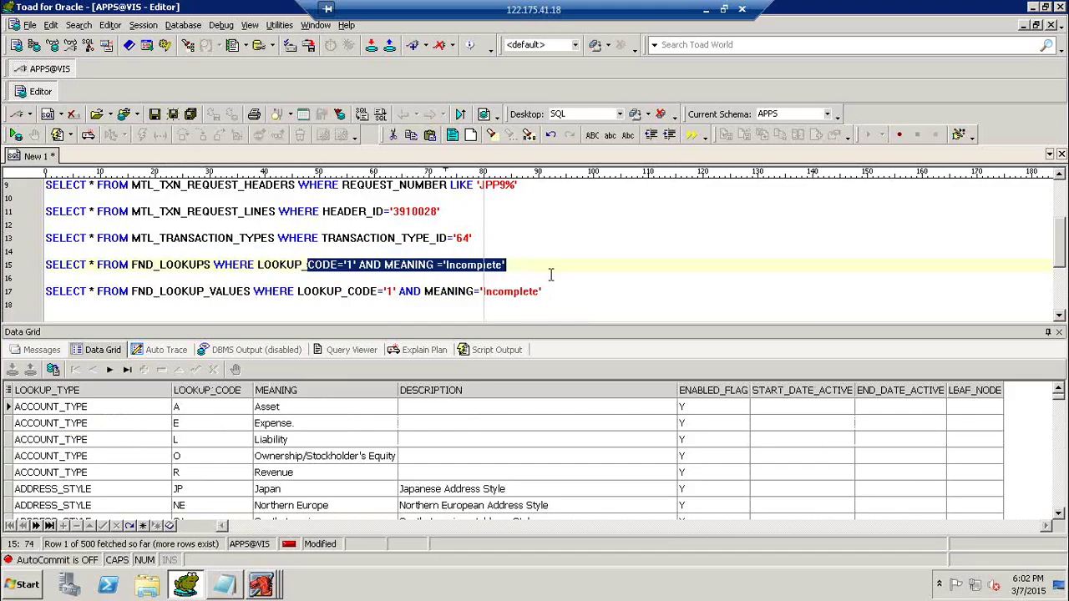
type("TYPE='")
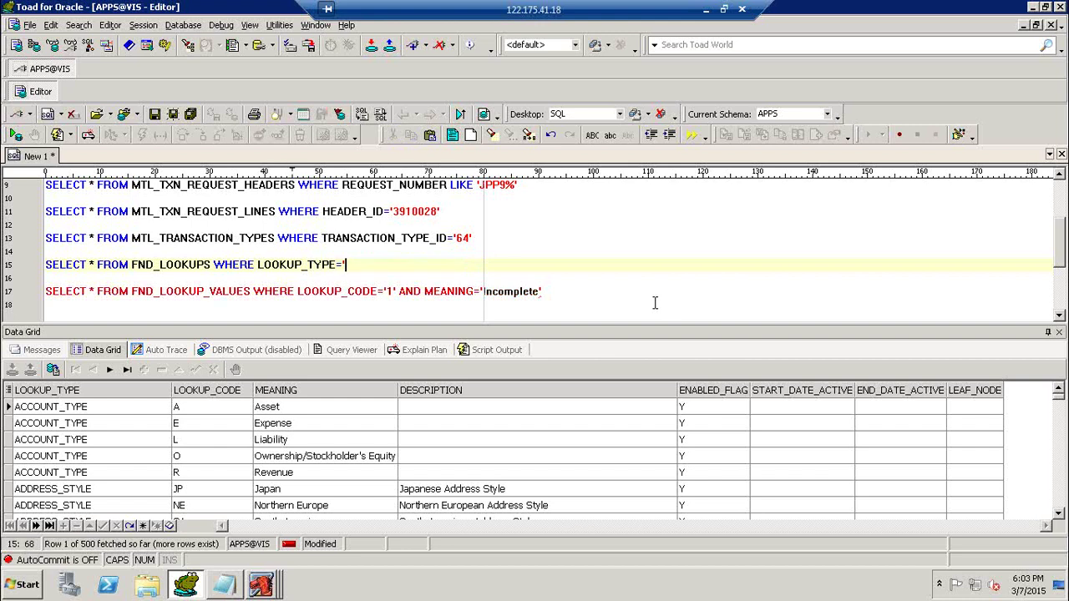
type("MTL_TXN_REQUEST_STATUS'")
key("F9")
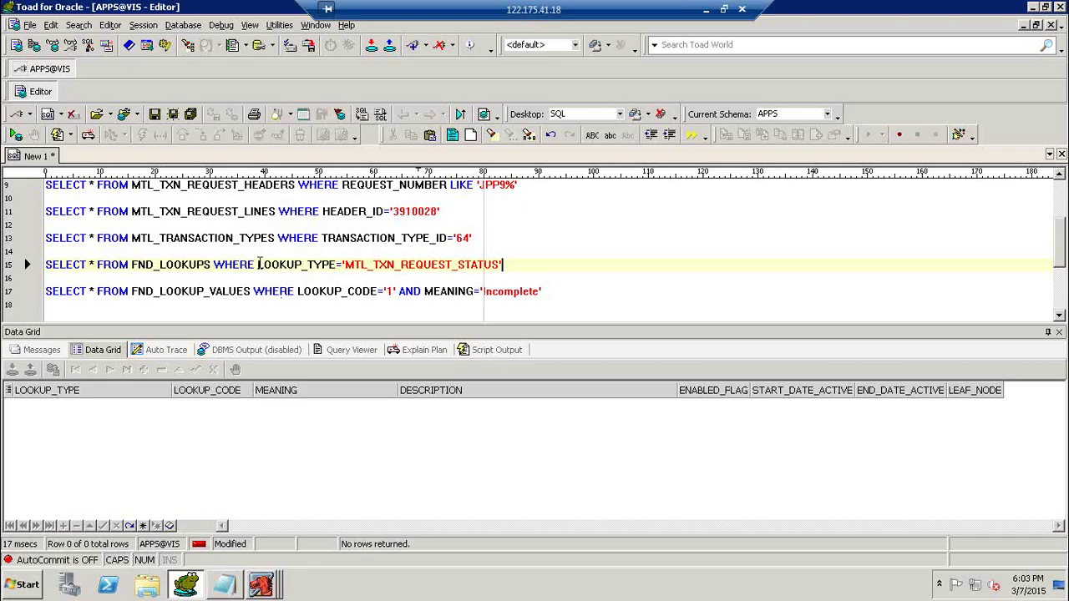
left_click_drag(259, 264, 512, 261)
key("ctrl+c")
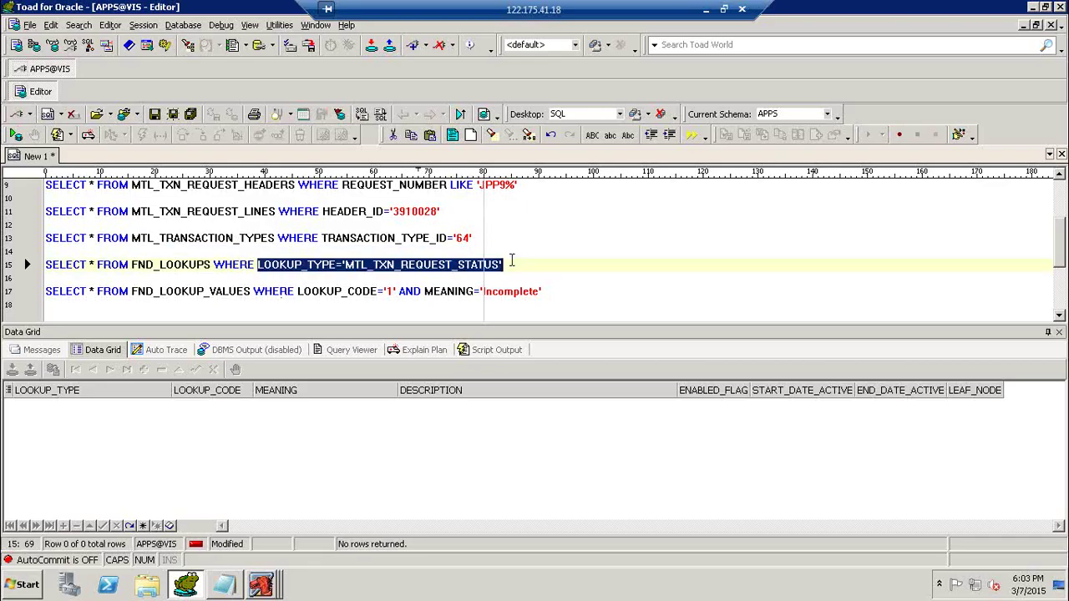
left_click_drag(296, 291, 568, 291)
key("ctrl+v")
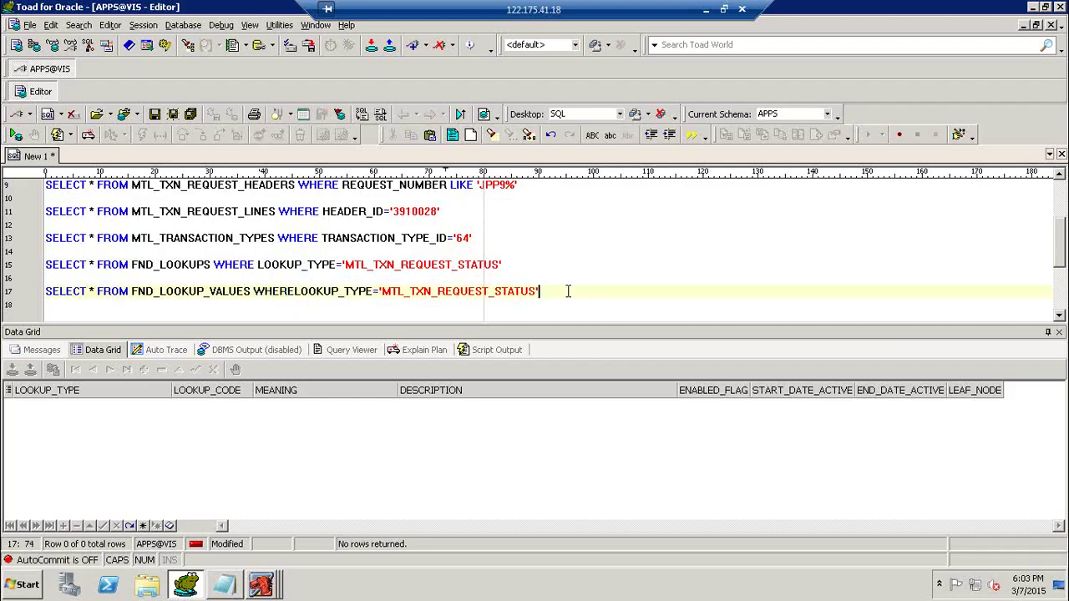
left_click(295, 289)
key("F9")
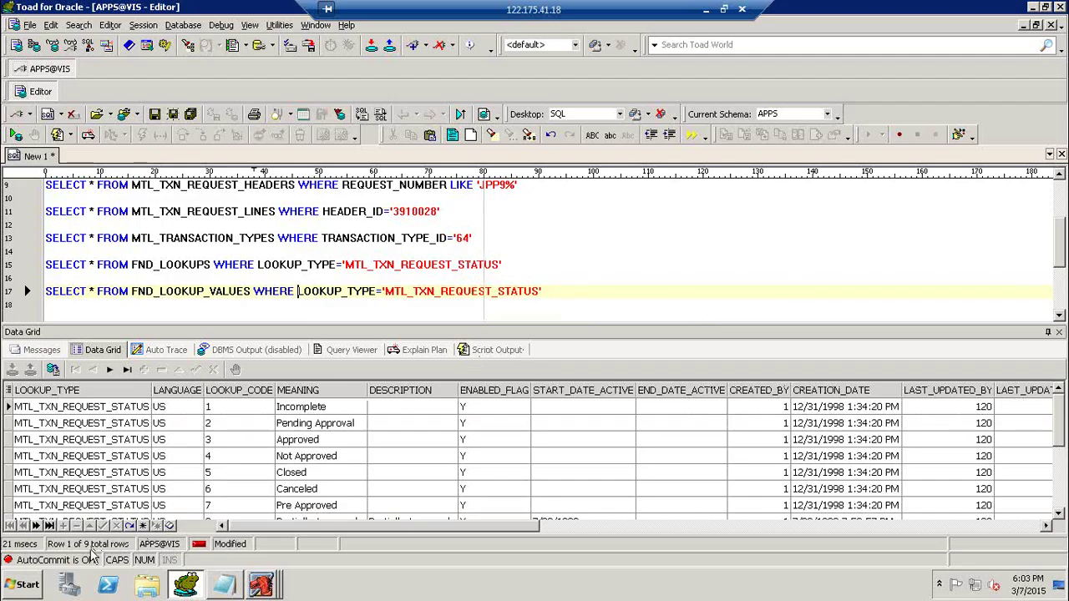
left_click(248, 410)
left_click(301, 406)
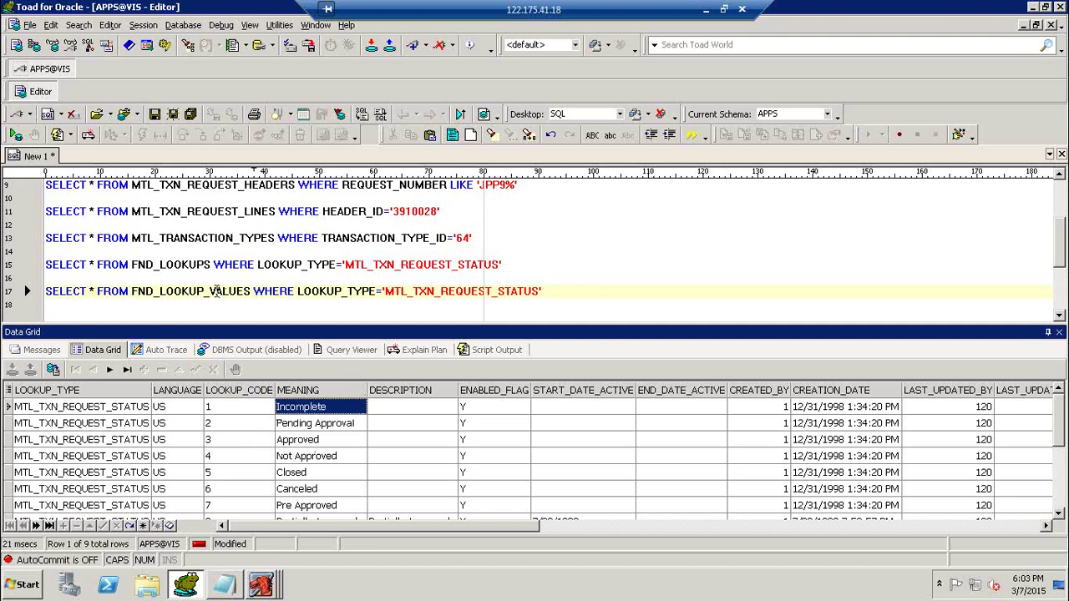
left_click(215, 290)
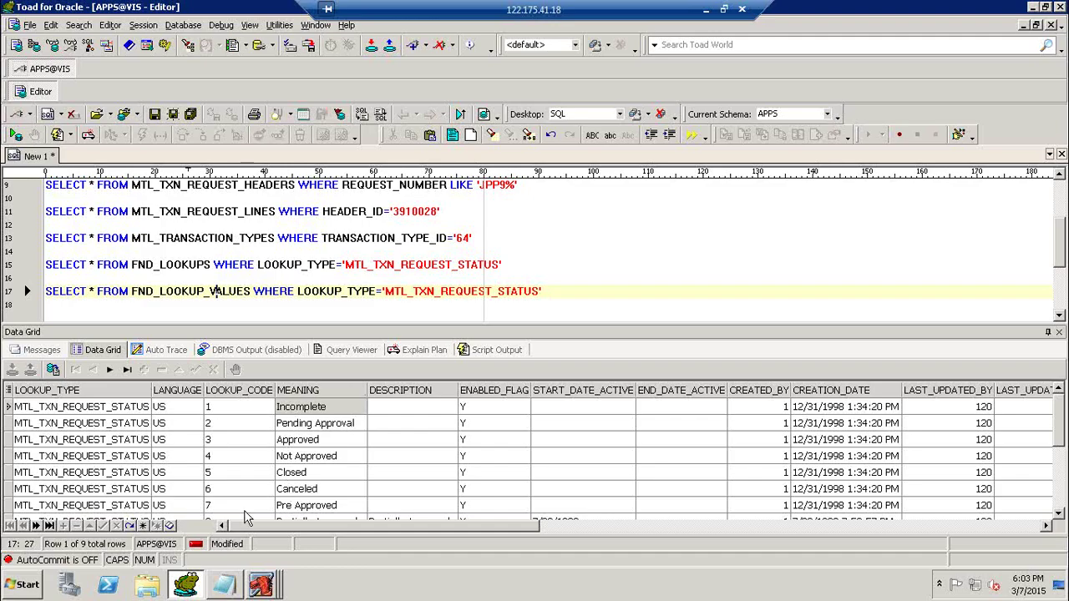
left_click(237, 410)
Approve move order JPP9_MO - 1 in Oracle Applications and confirm its status reads Approved.
left_click(298, 409)
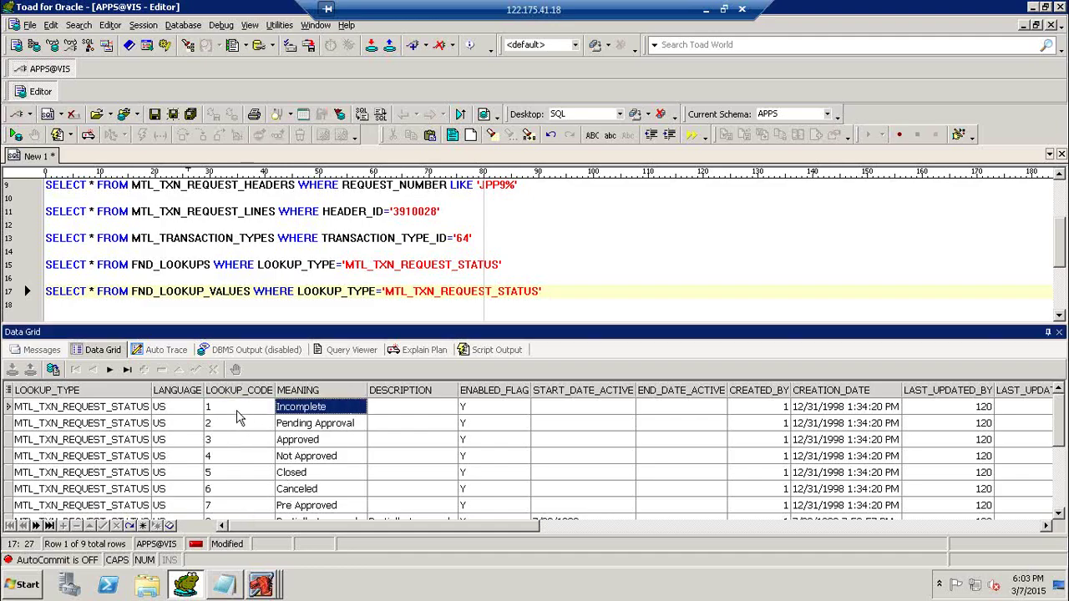
left_click(240, 411)
mouse_move(261, 585)
left_click(399, 551)
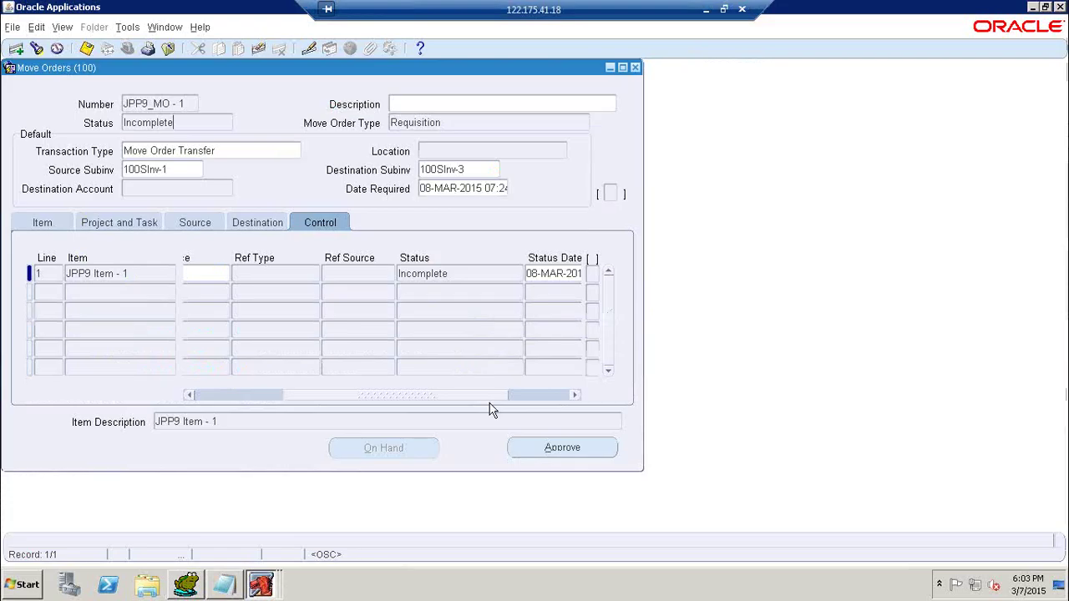
left_click(560, 449)
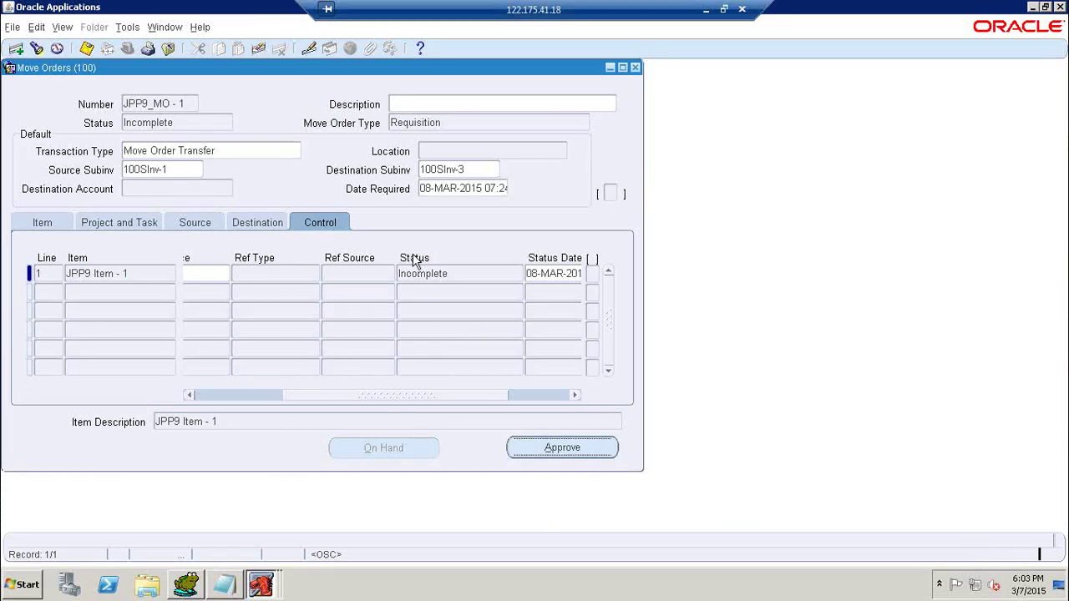
left_click(190, 126)
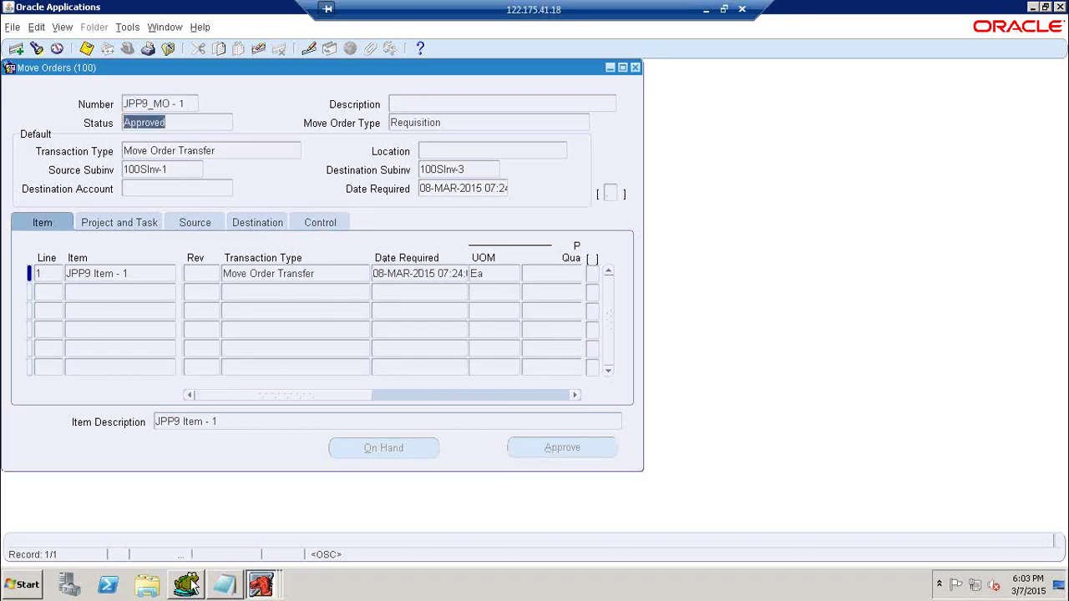
left_click(187, 584)
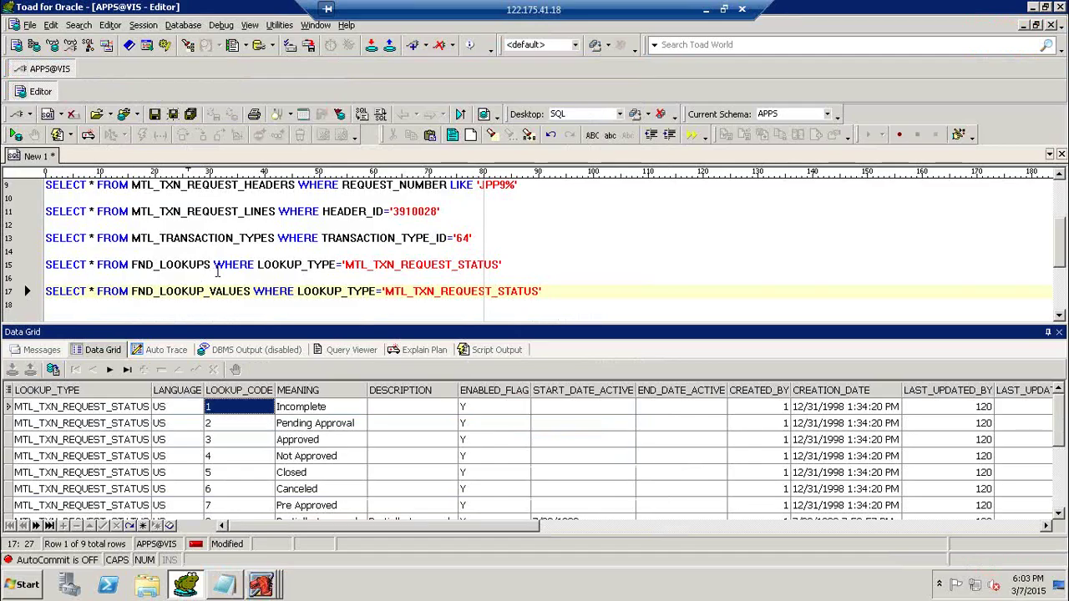
Rerun the header and lines queries, confirming HEADER_STATUS and LINE_STATUS are both 3.
left_click(258, 185)
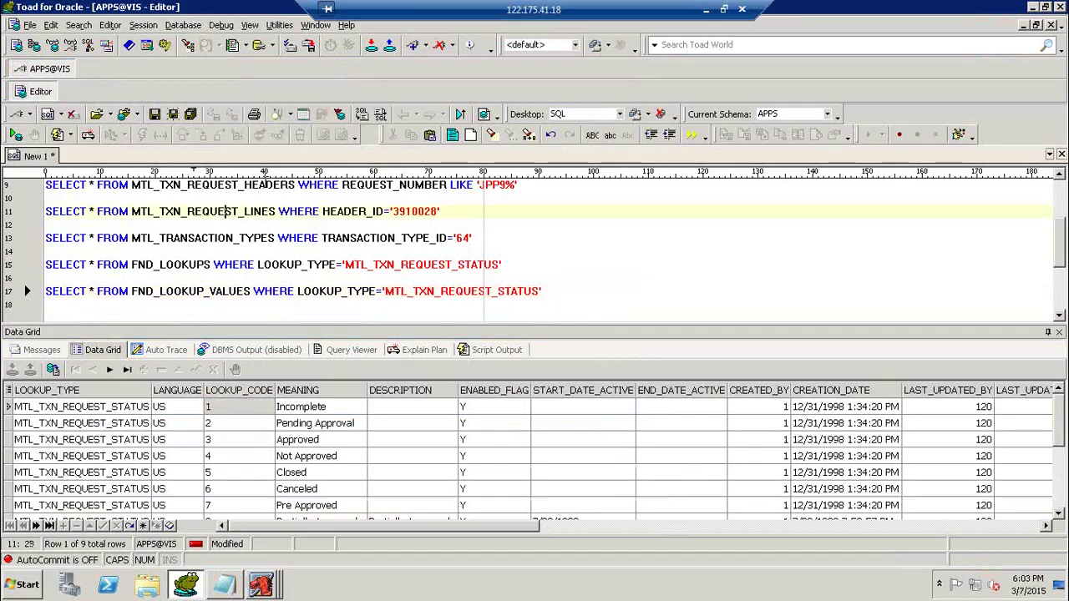
key("F9")
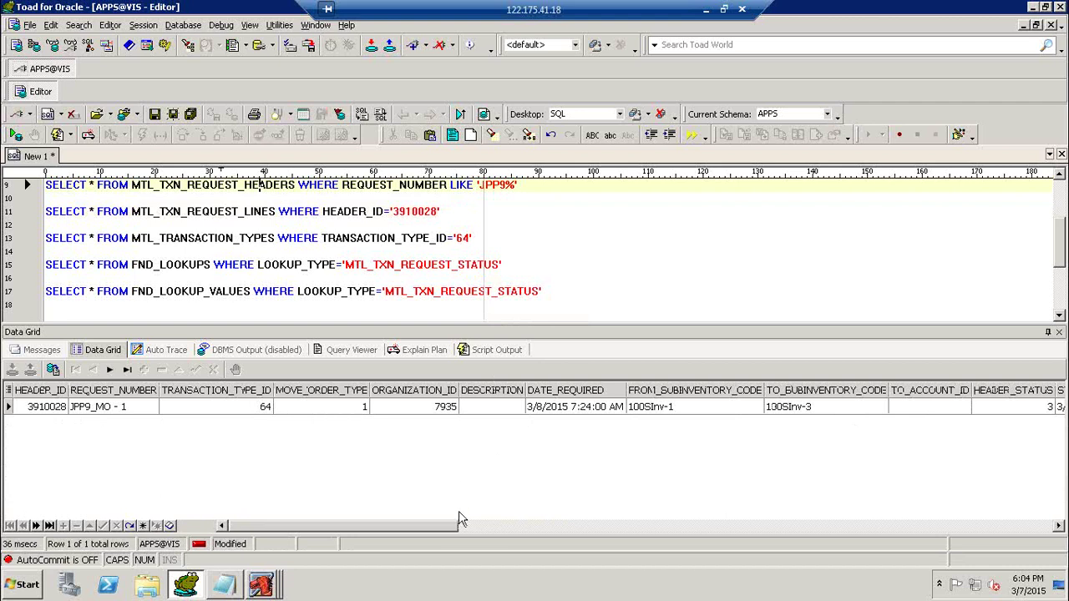
left_click_drag(452, 526, 515, 526)
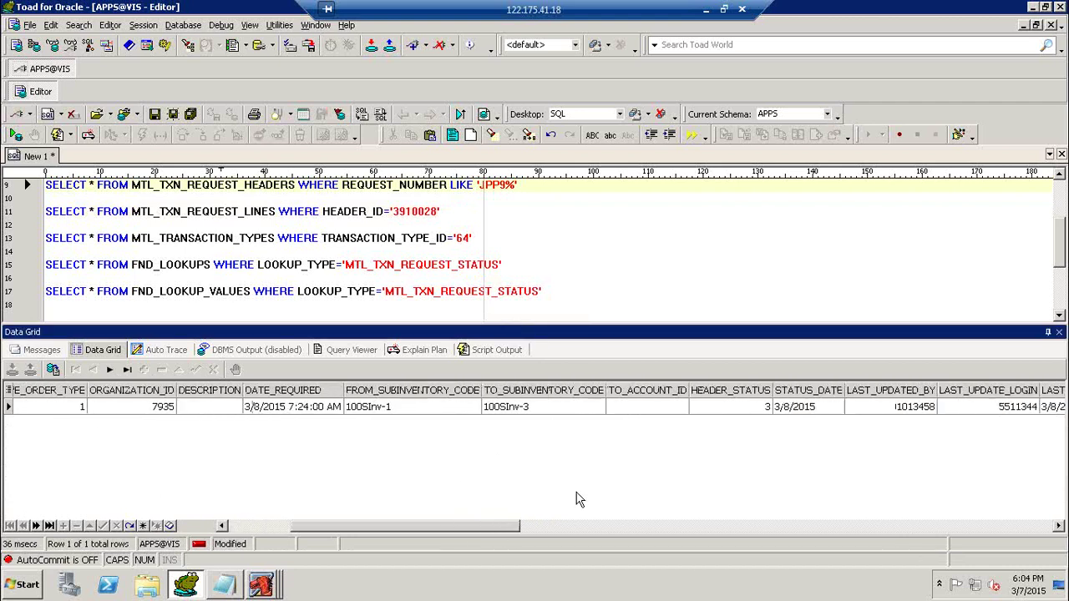
left_click(750, 408)
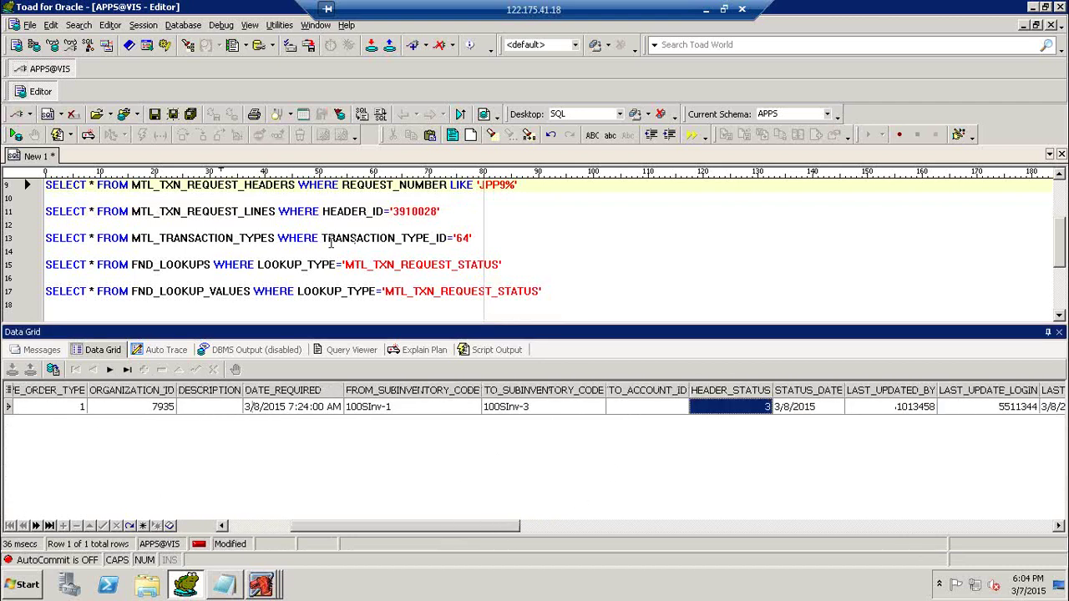
left_click(323, 213)
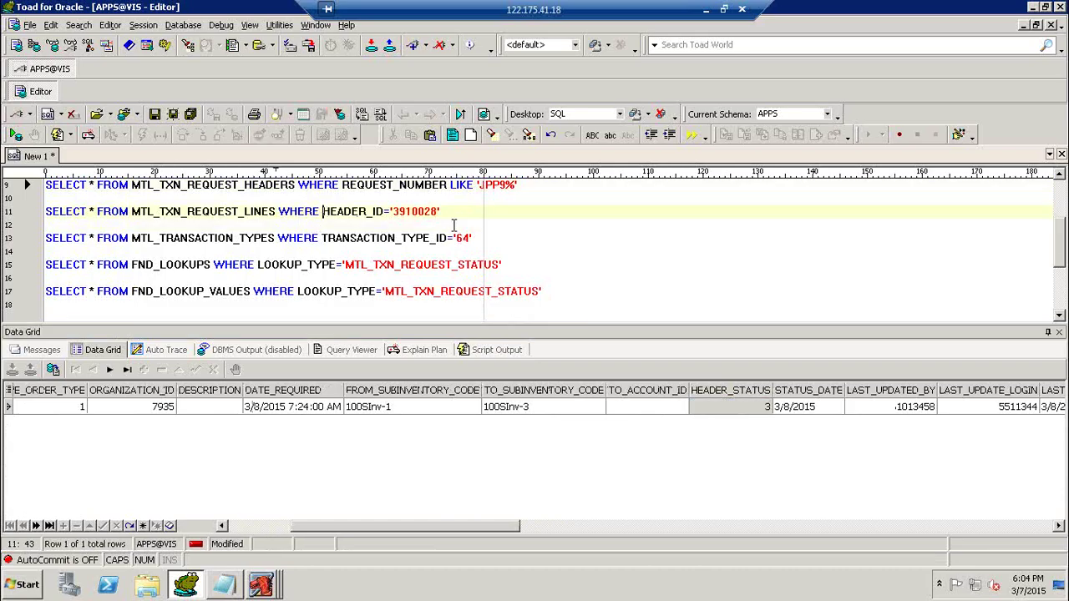
key("F9")
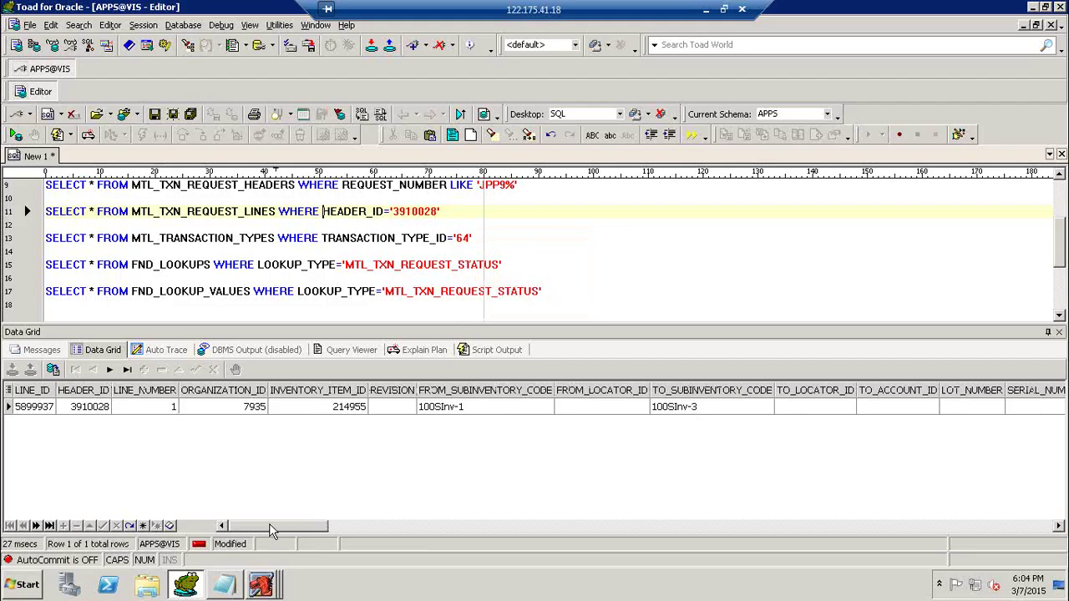
left_click_drag(270, 532, 425, 524)
left_click(620, 407)
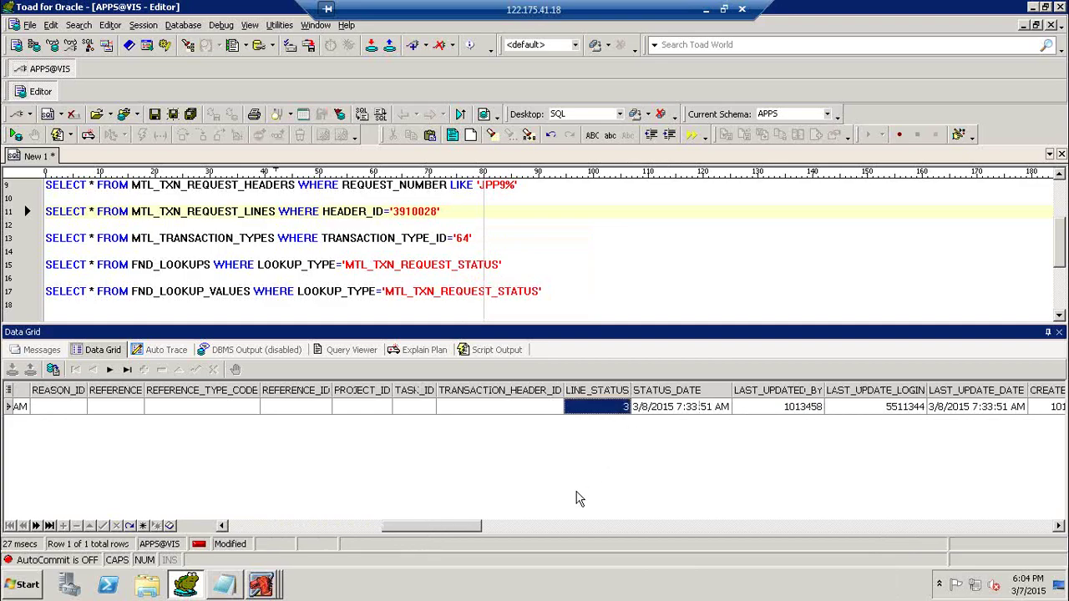
Run the status lookup values query showing code 3 means Approved, then view the Move Orders form.
left_click(306, 294)
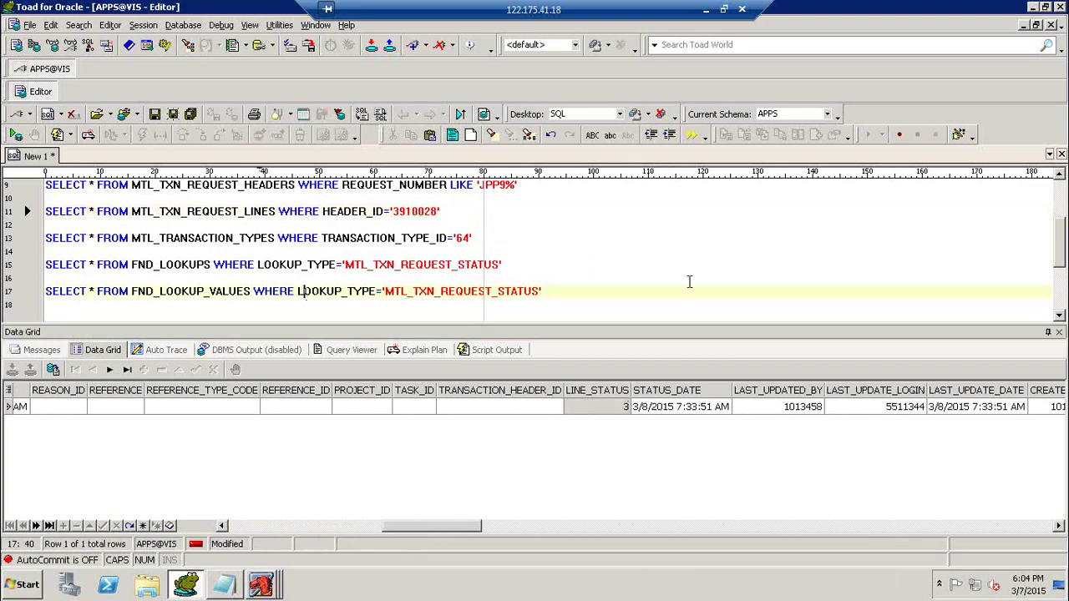
key("F9")
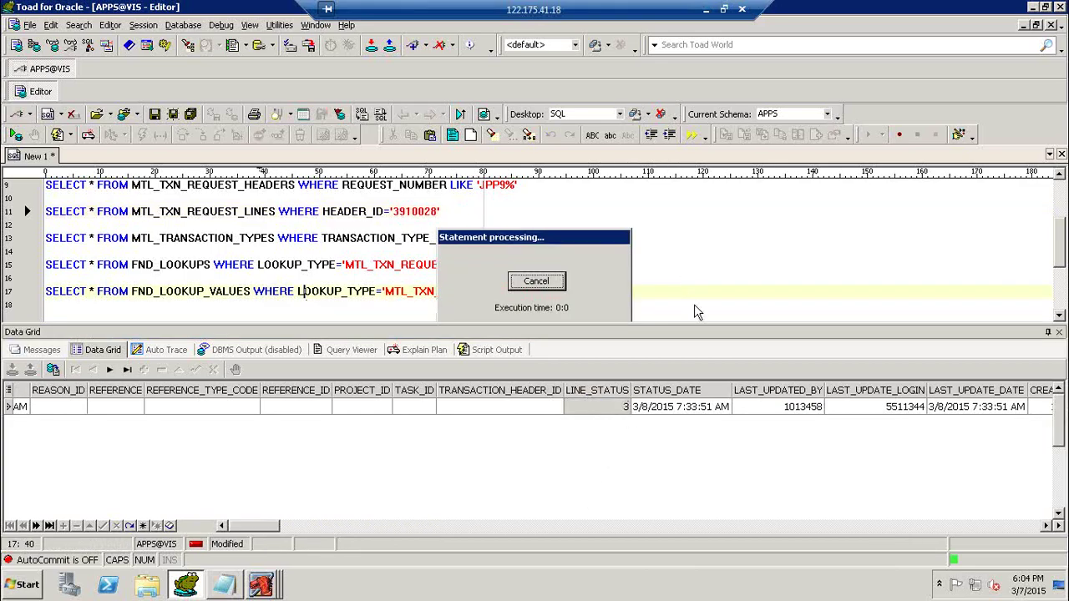
left_click(261, 443)
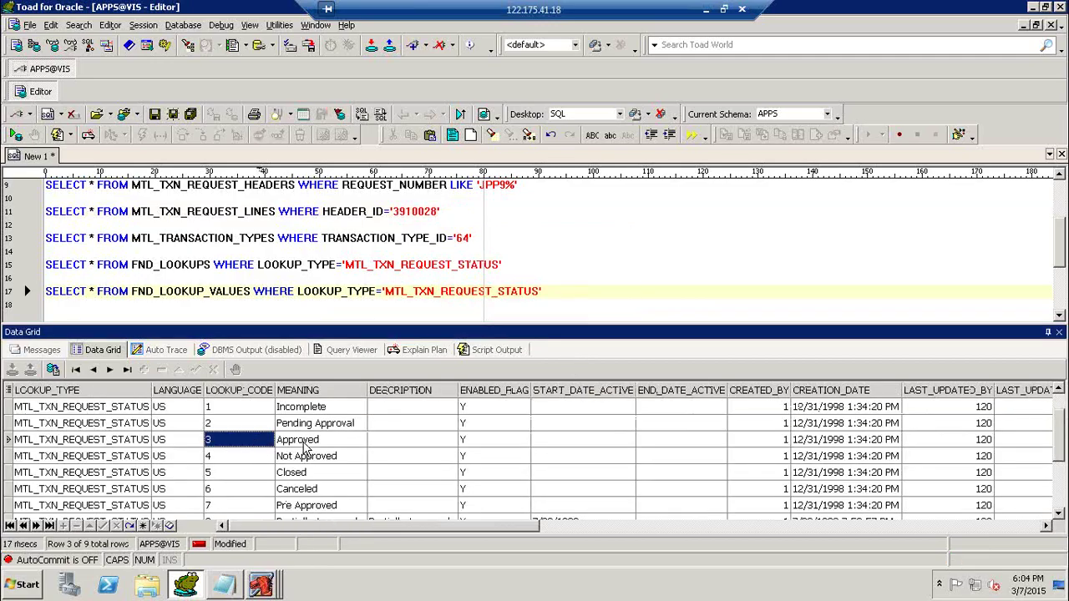
left_click(304, 443)
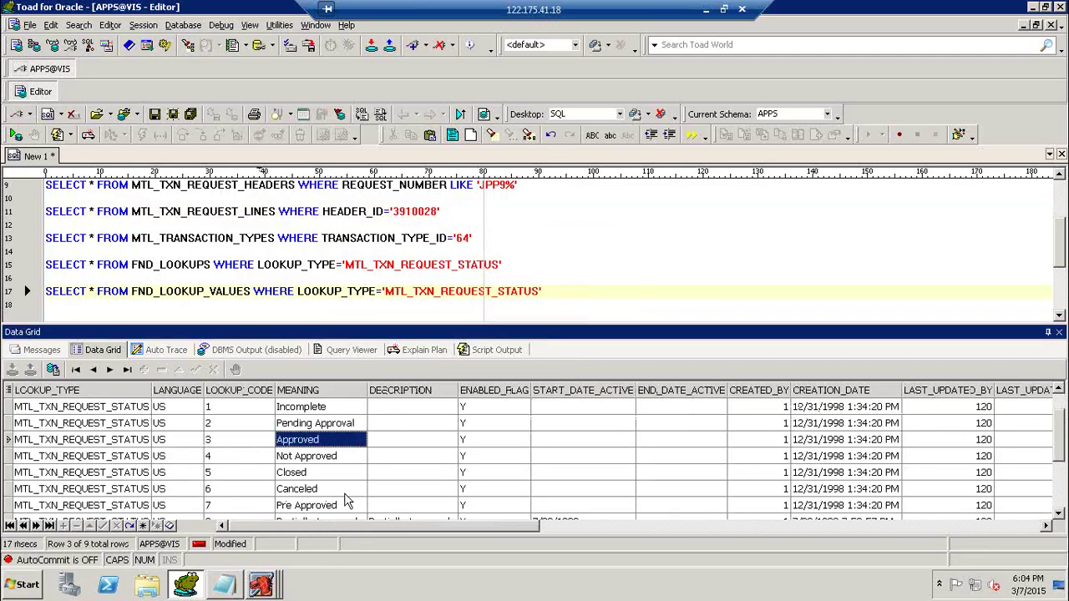
mouse_move(261, 585)
left_click(281, 557)
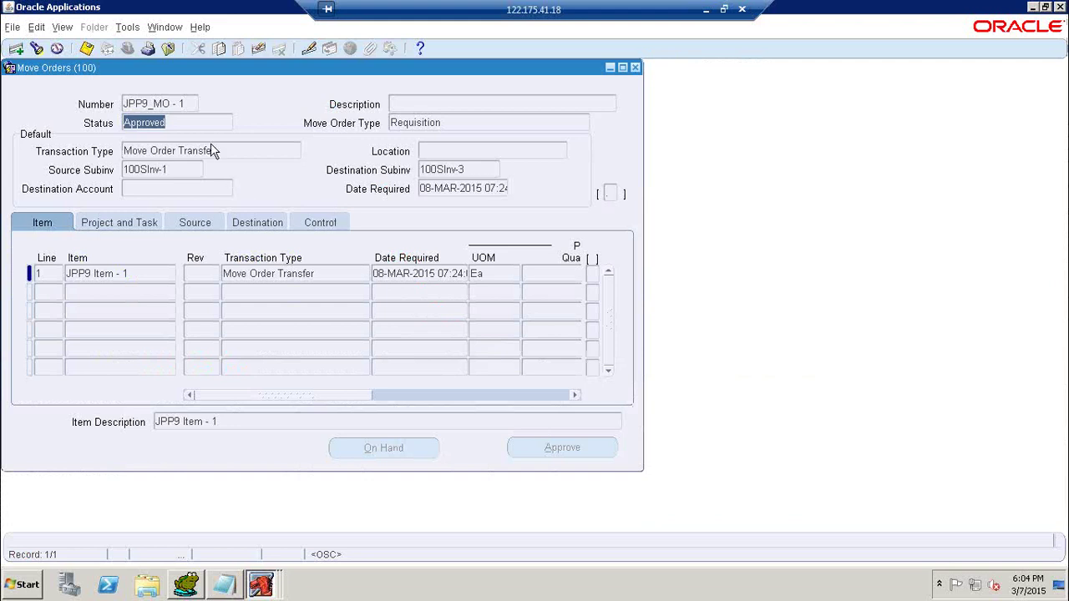
Close Move Orders, open Transact Move Orders and find the JPP9_MO - 1 line for JPP9 Item - 1.
left_click(192, 102)
key("ctrl+c")
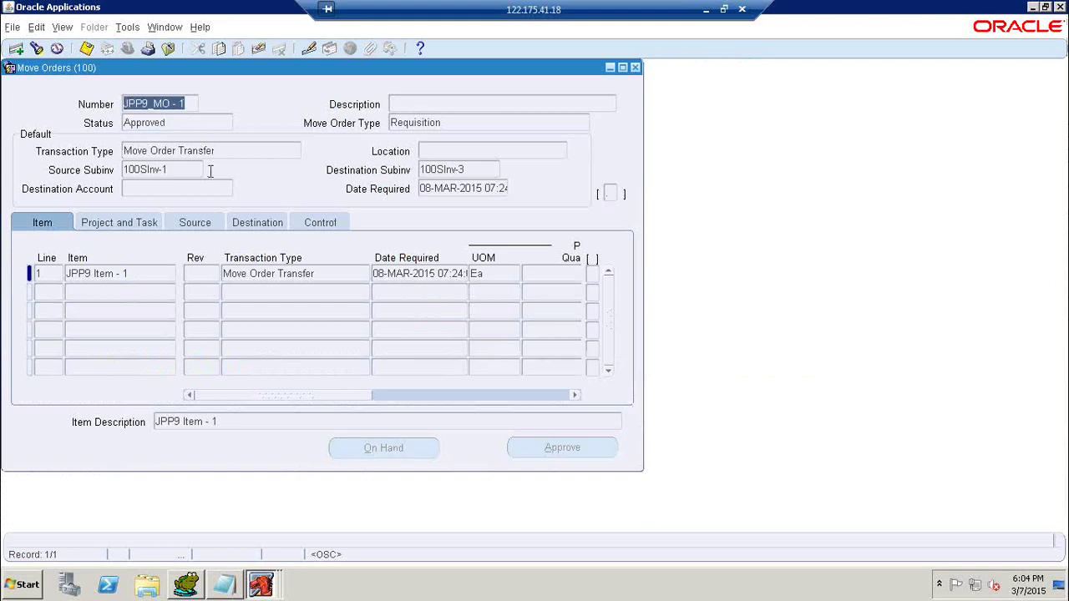
left_click(638, 70)
double_click(93, 176)
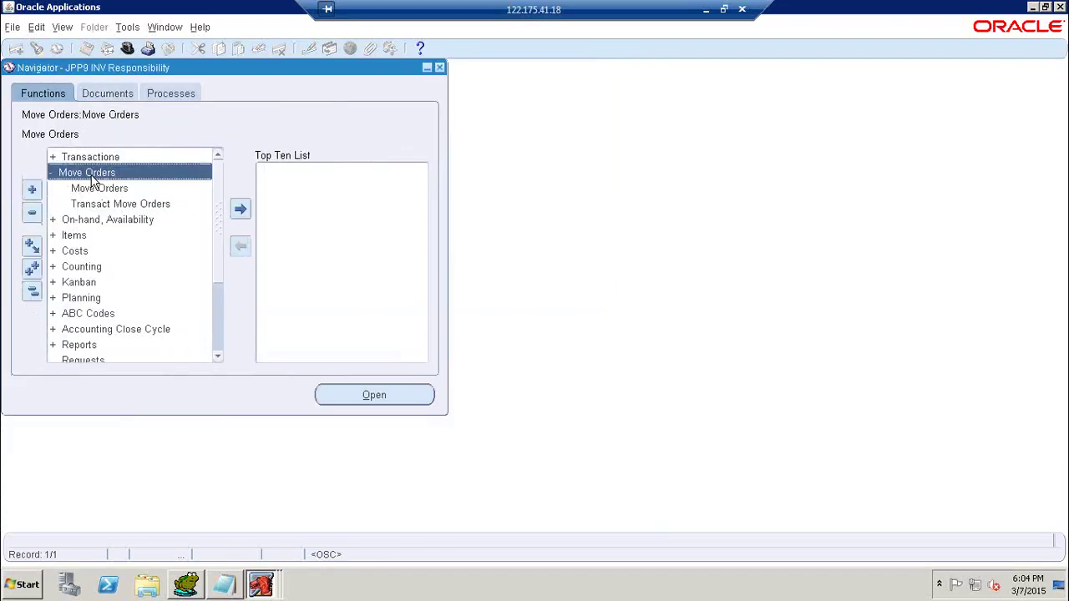
double_click(92, 176)
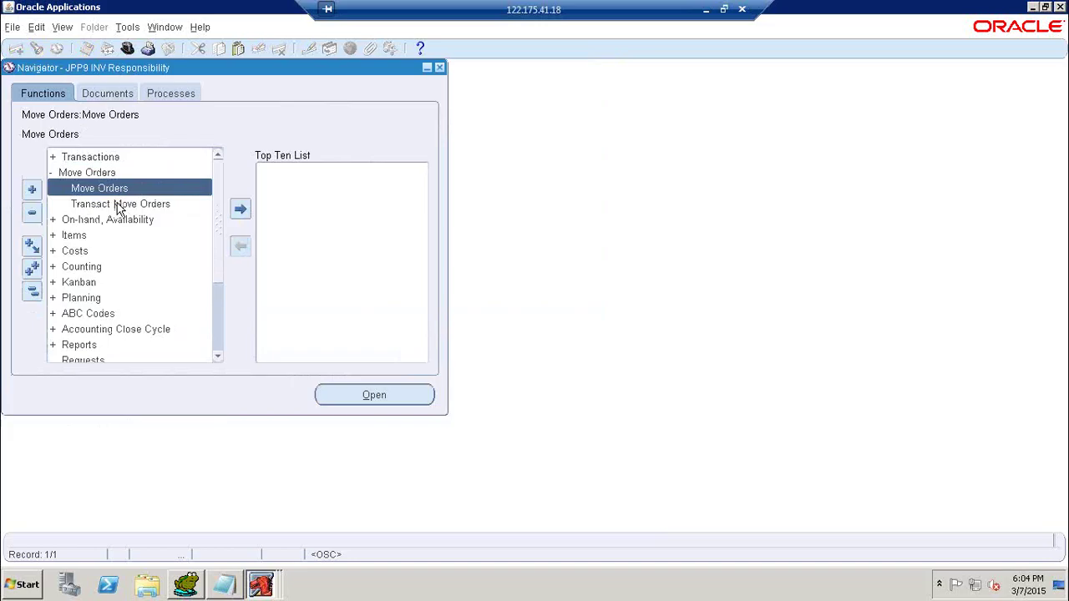
double_click(117, 207)
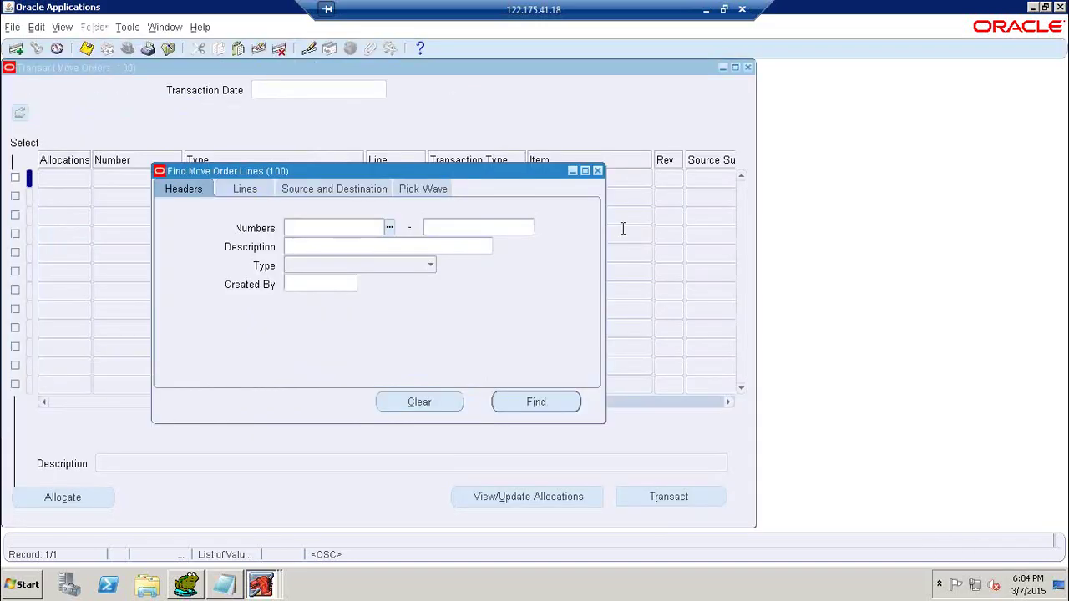
key("ctrl+v")
key("Tab")
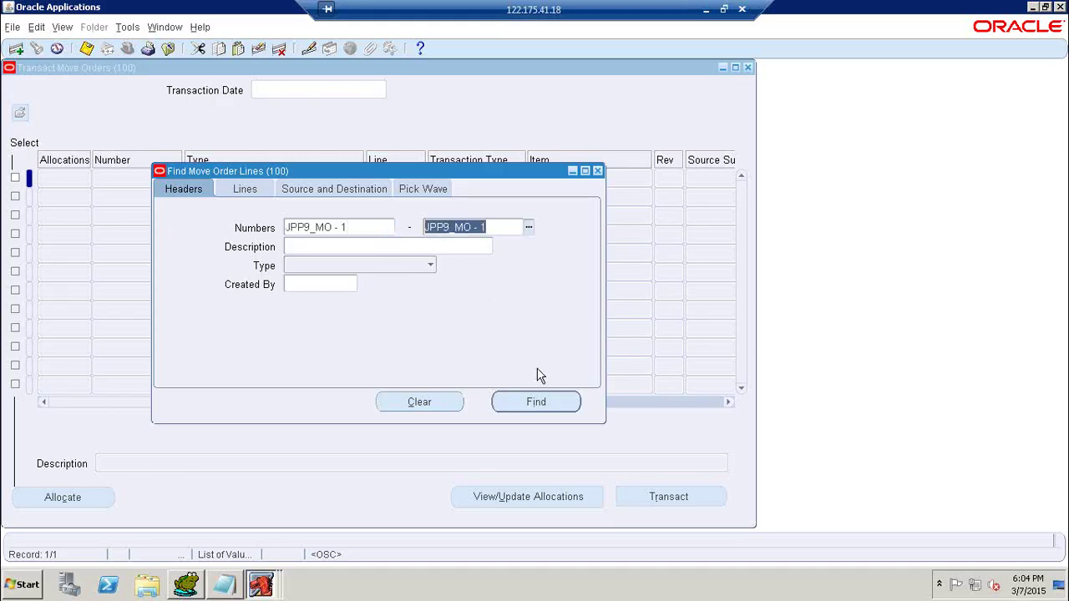
left_click(537, 402)
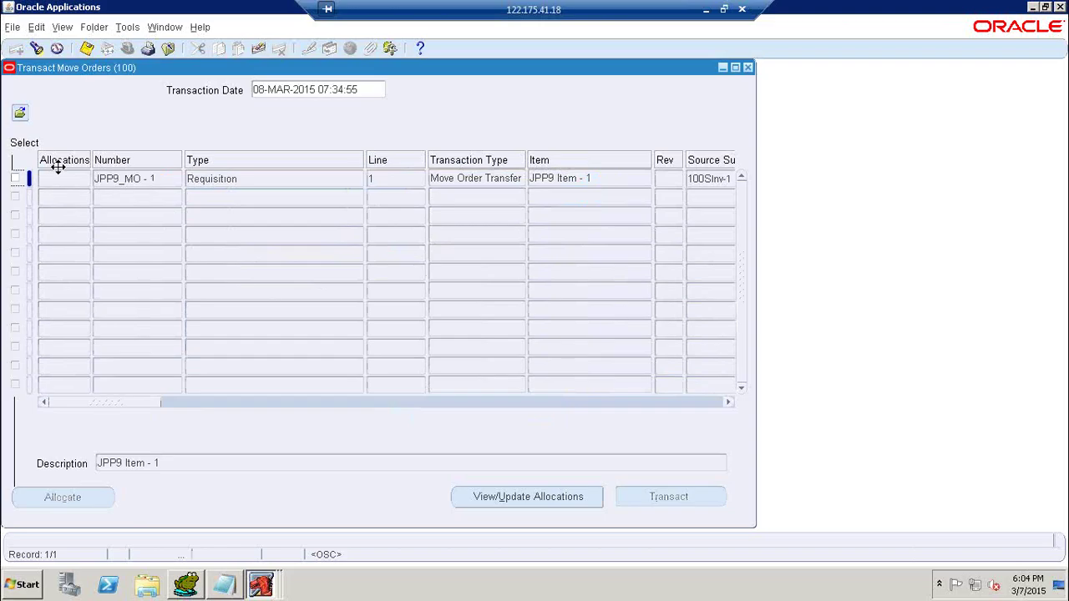
Allocate line 1 of JPP9_MO - 1 as a Single allocation and return to Toad.
left_click(15, 178)
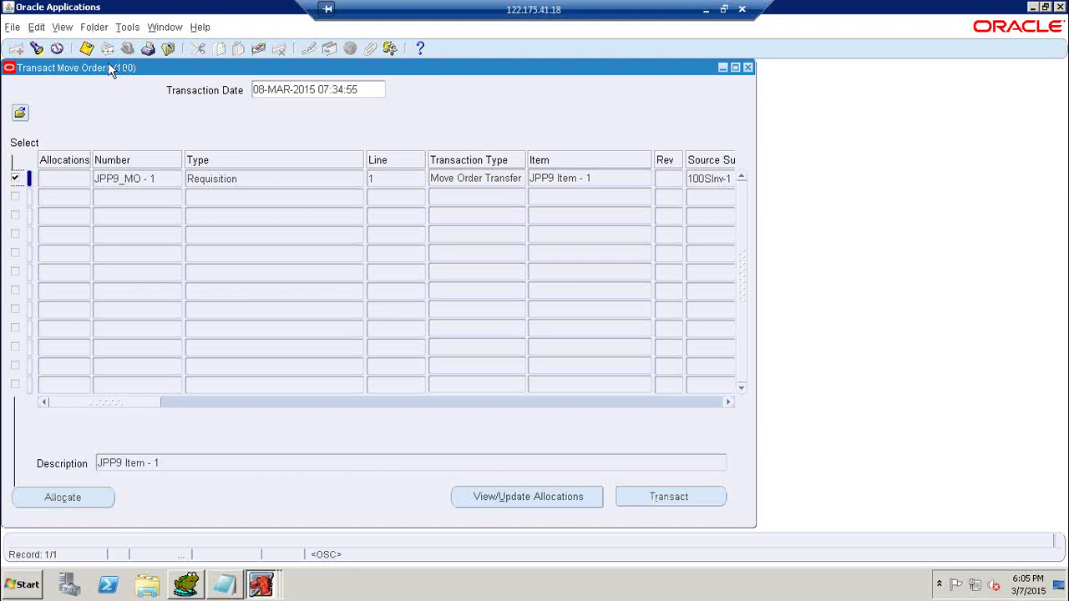
left_click(93, 505)
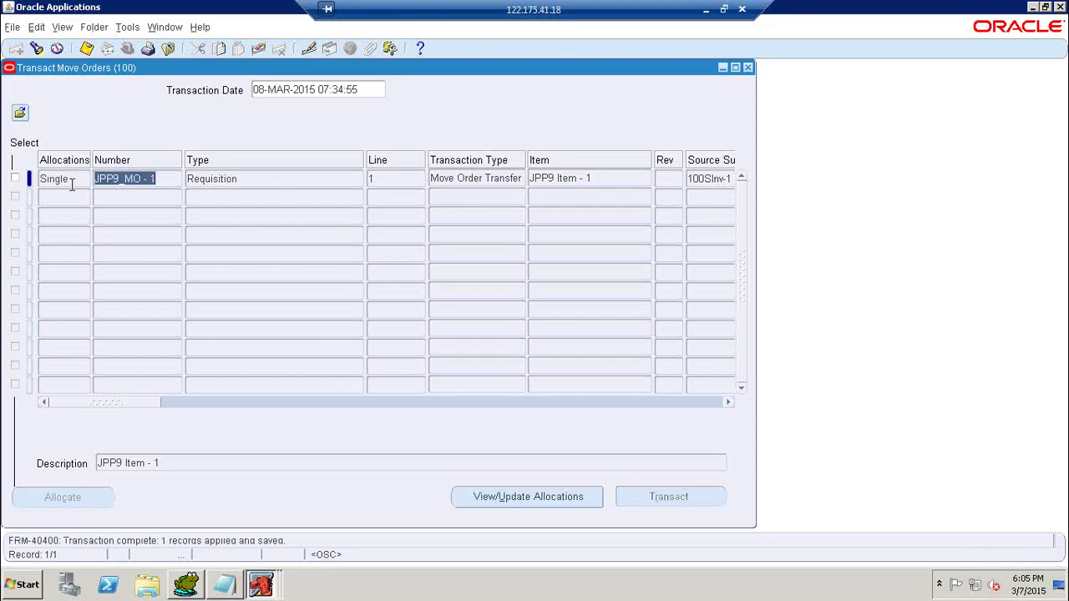
left_click(191, 588)
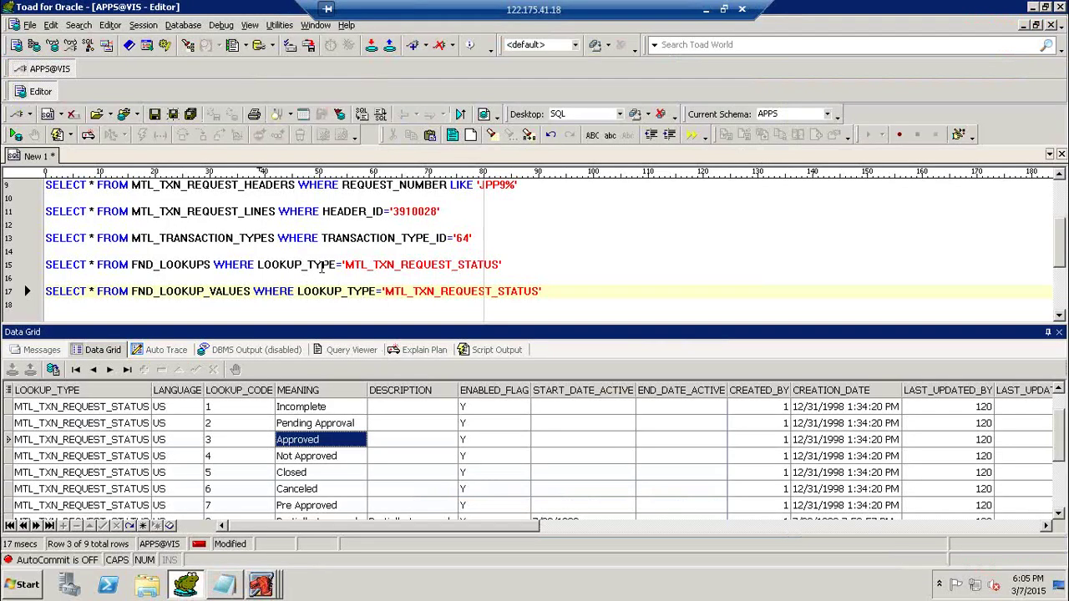
Rerun the move order headers query to read HEADER_STATUS, then run the request status lookup query.
left_click(299, 186)
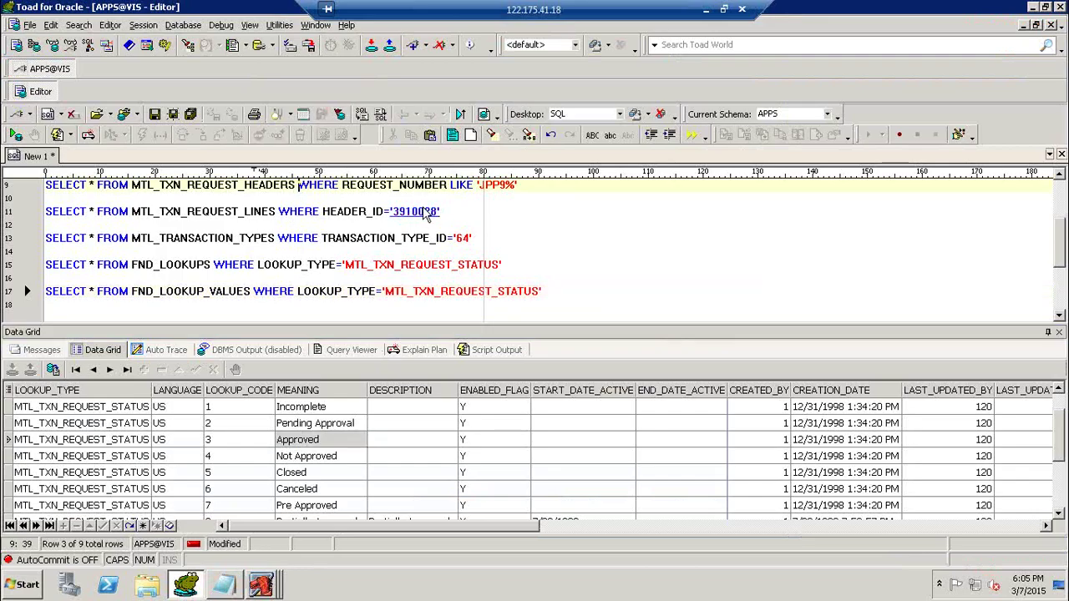
key("F9")
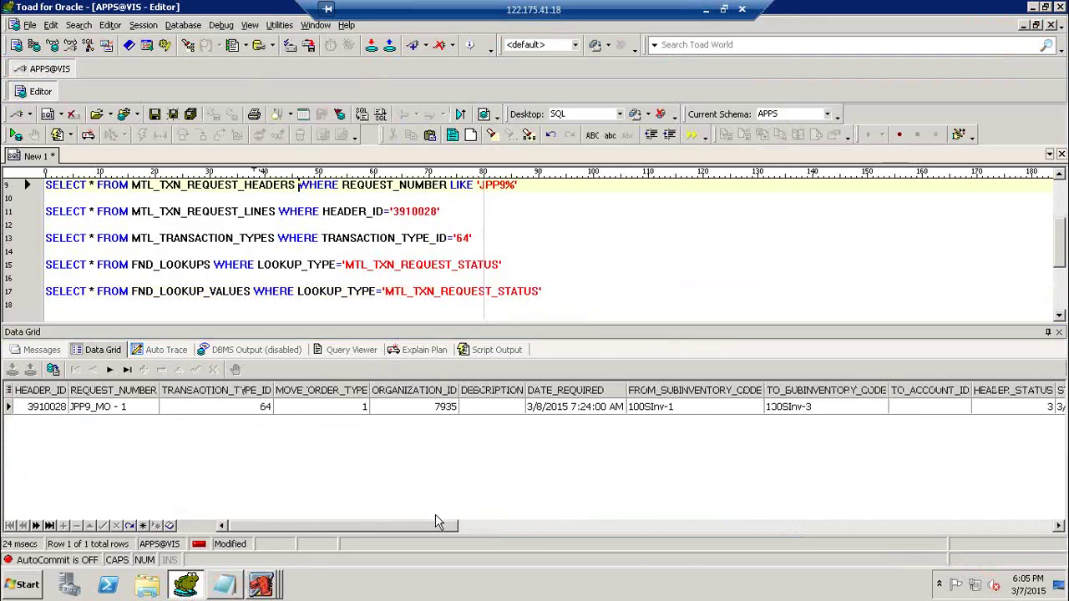
left_click_drag(440, 528, 586, 536)
left_click(436, 411)
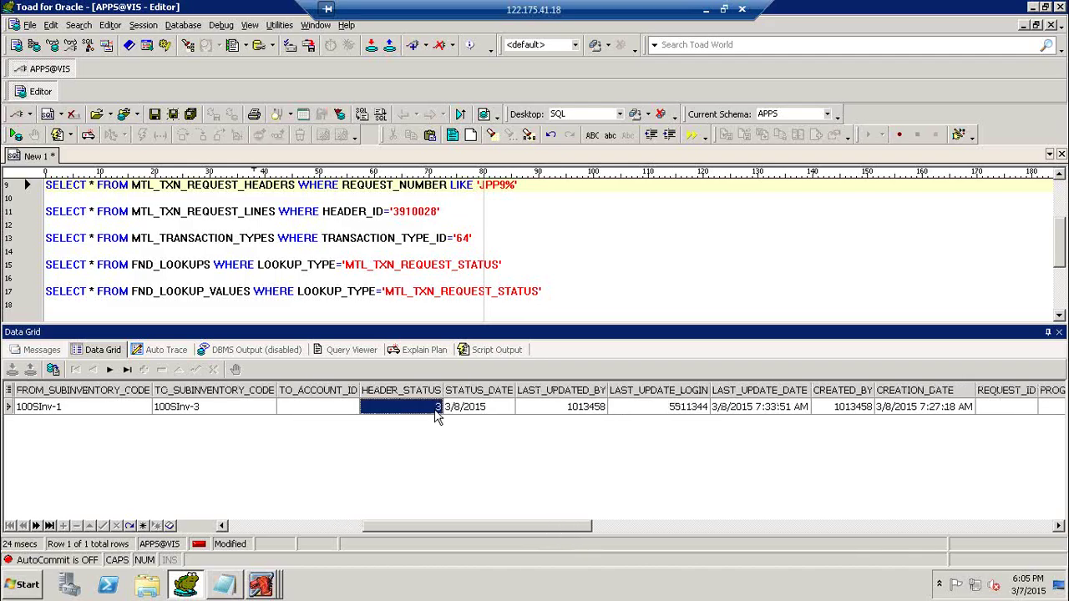
left_click(281, 293)
key("F9")
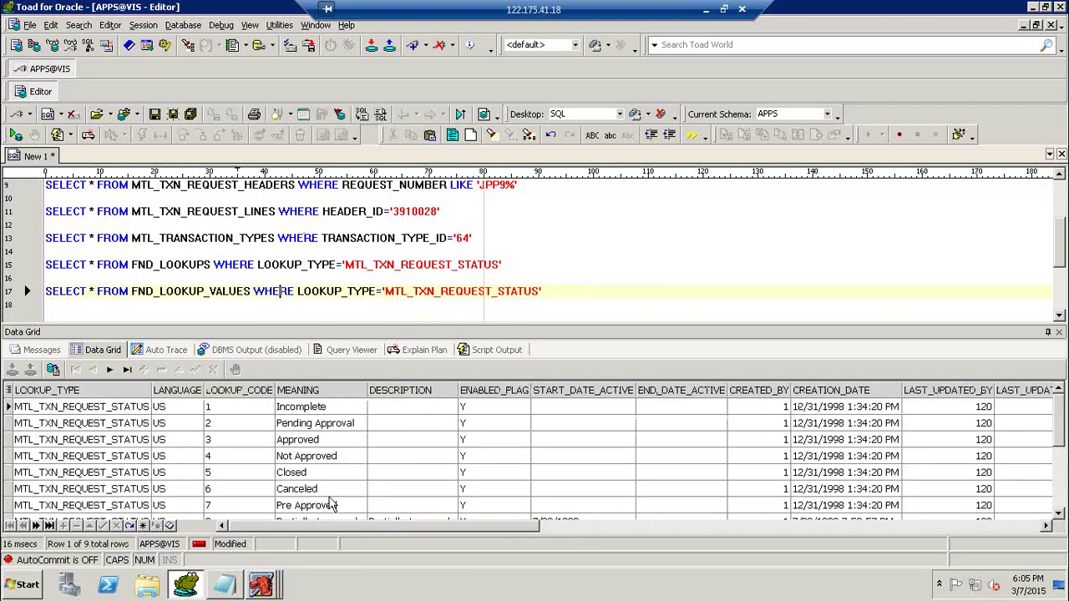
Rerun the request lines query for header 3910028 and confirm LINE_STATUS is 3.
left_click(291, 214)
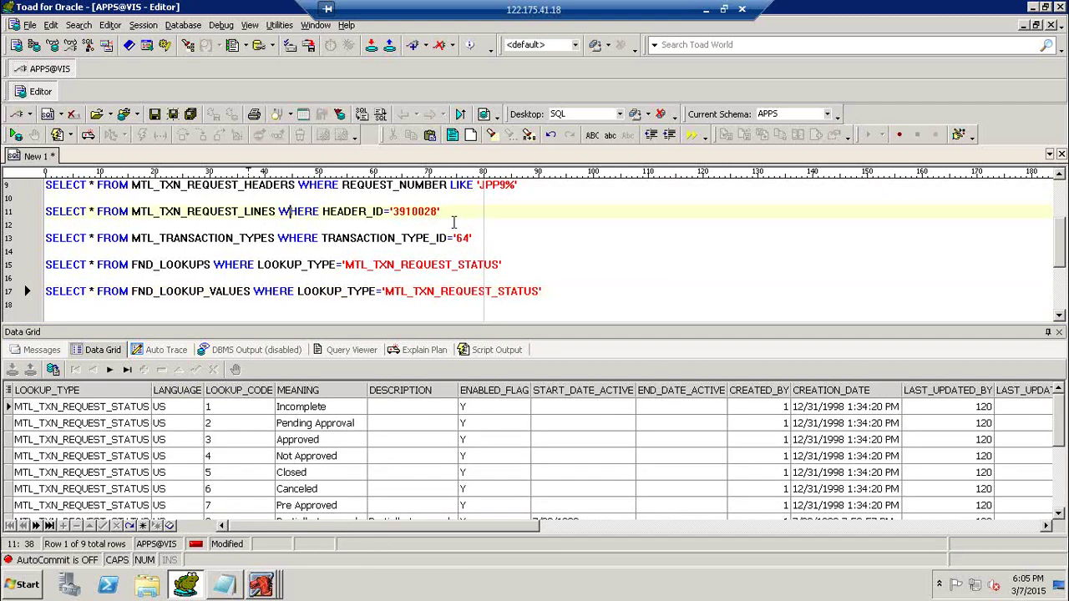
key("F9")
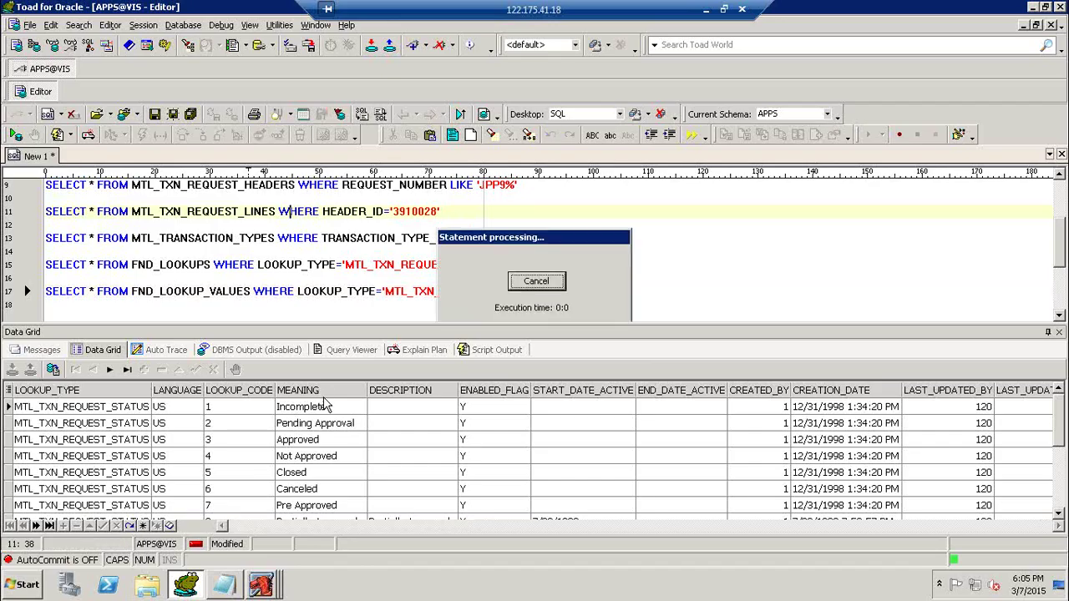
left_click_drag(335, 528, 466, 532)
left_click(631, 411)
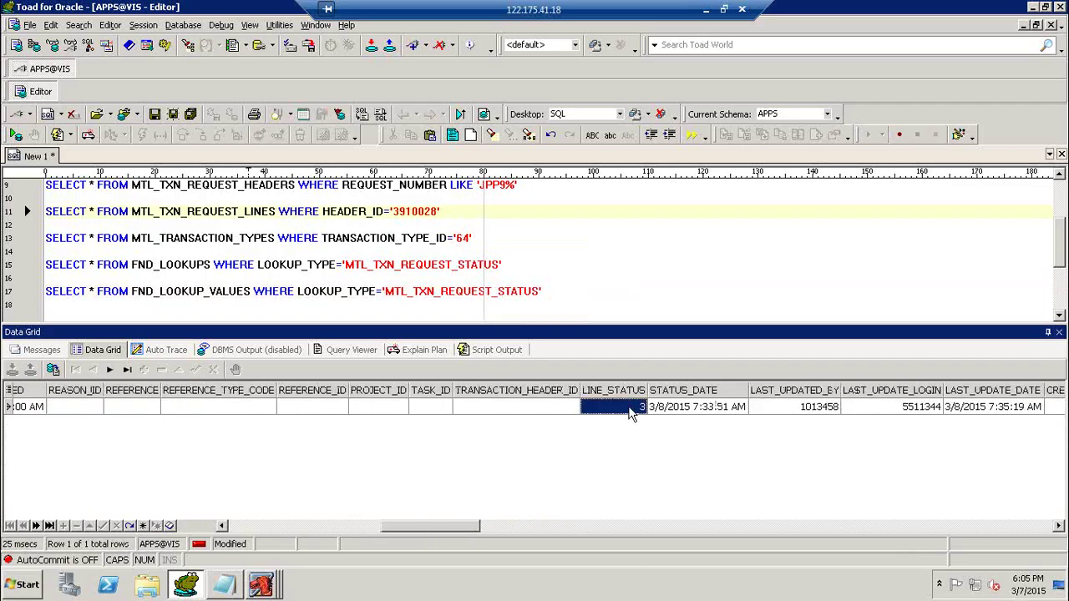
left_click(262, 586)
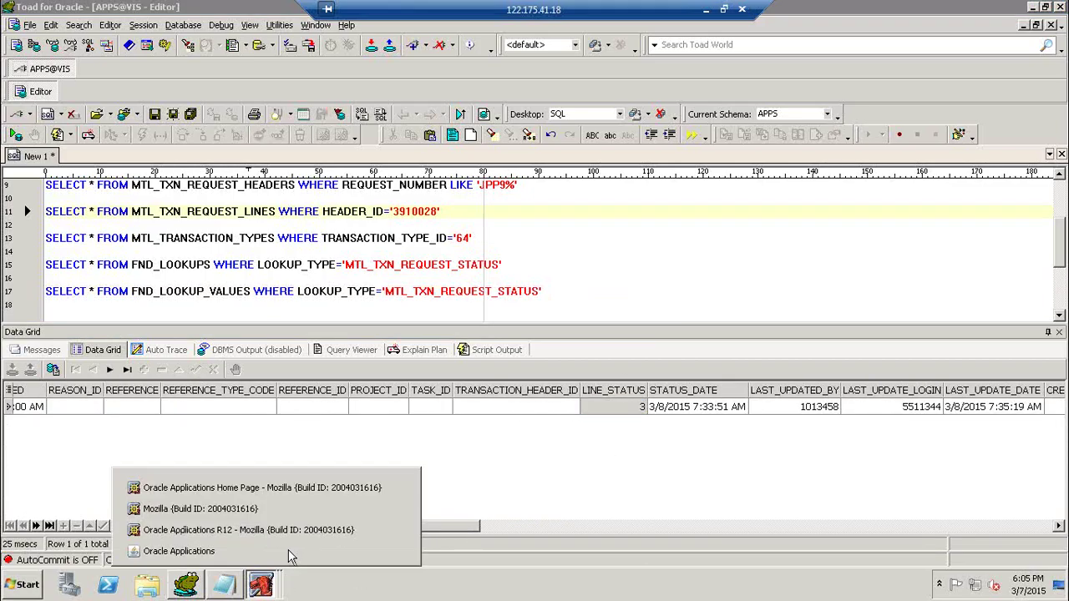
Mark the JPP9_MO - 1 line for transacting in Transact Move Orders, then return to Toad.
left_click(292, 553)
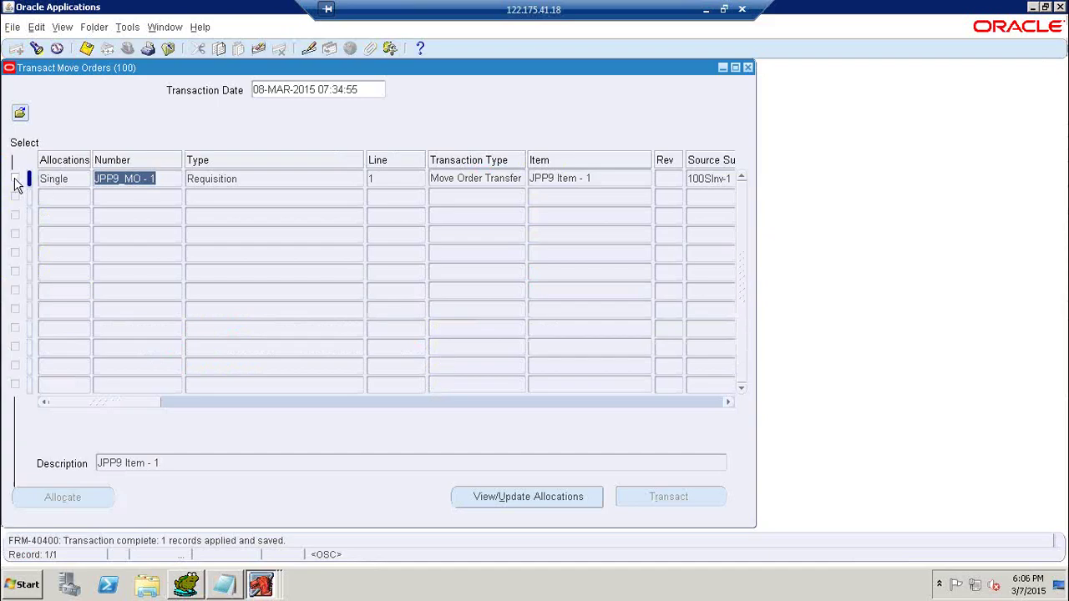
left_click(16, 180)
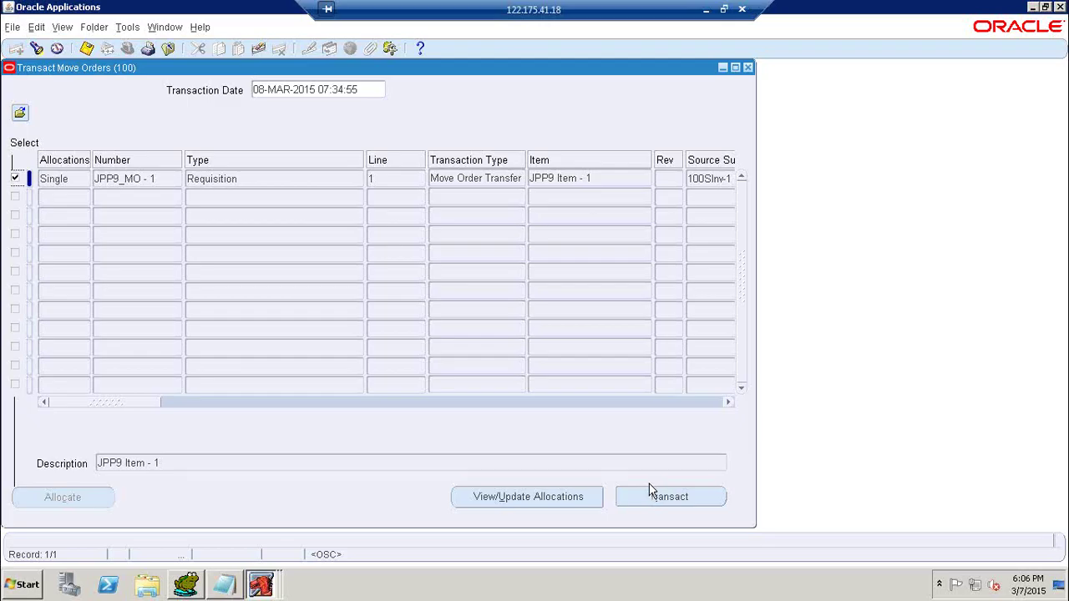
left_click(184, 585)
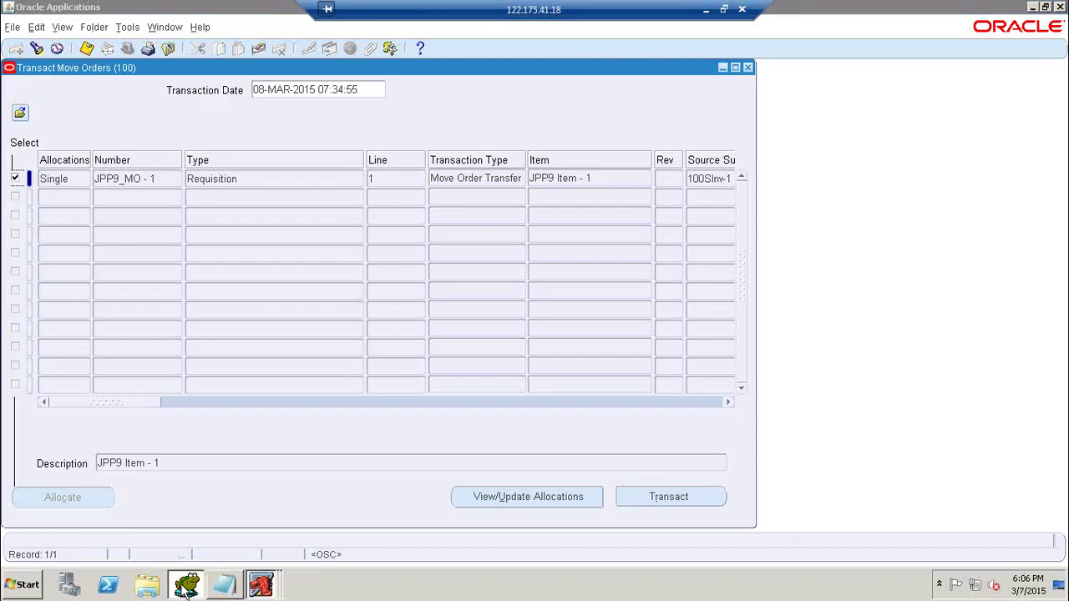
Paste copies of the transaction queries at the bottom and run the material transactions query for item 214955.
scroll(341, 262, "up", 2)
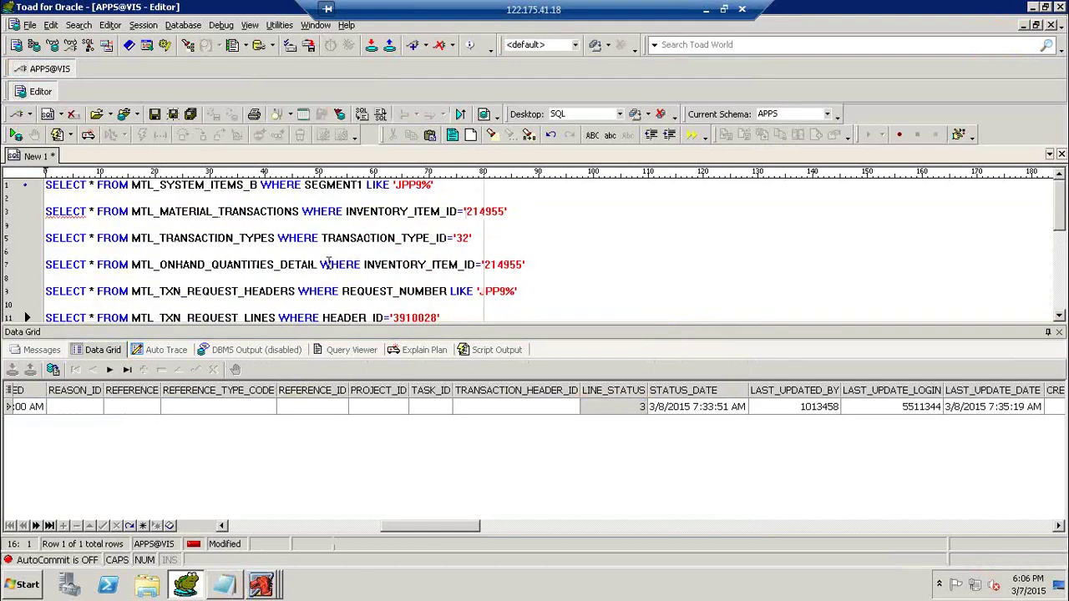
left_click_drag(528, 265, 45, 212)
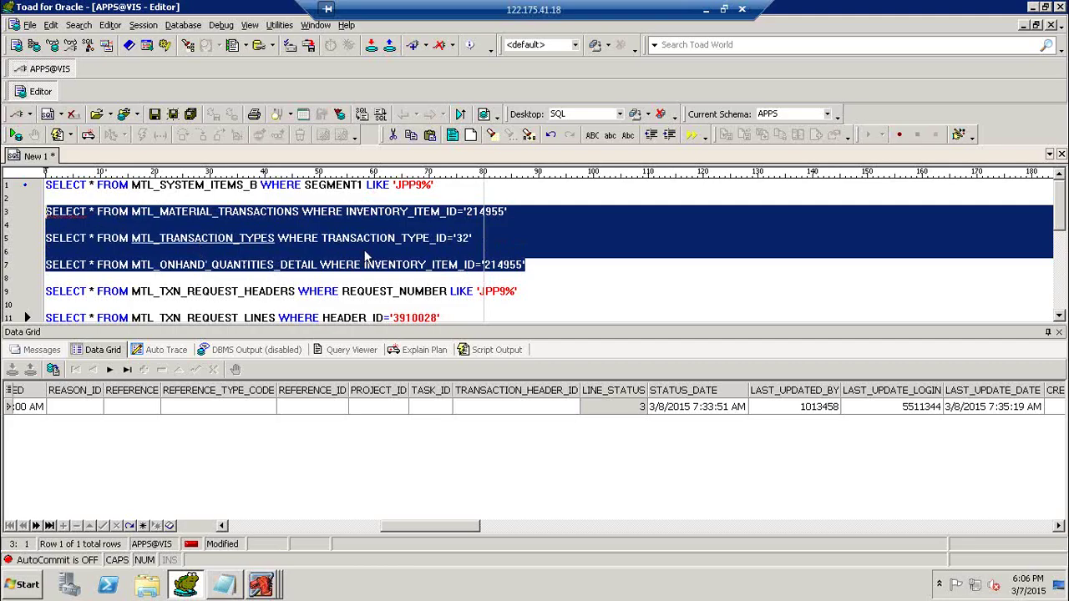
scroll(372, 255, "down", 2)
scroll(447, 245, "down", 1)
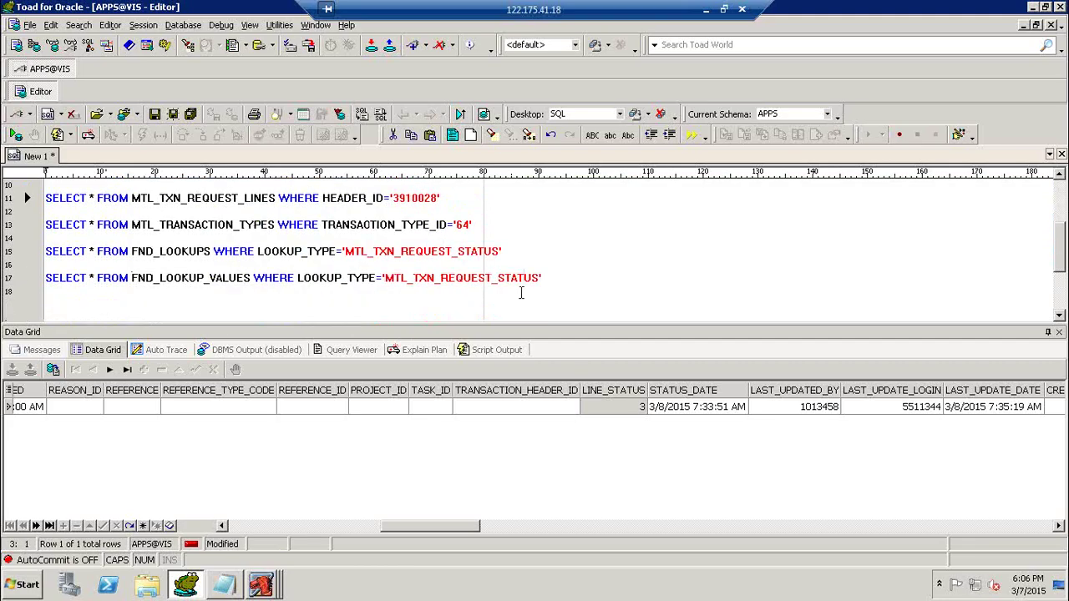
left_click(551, 294)
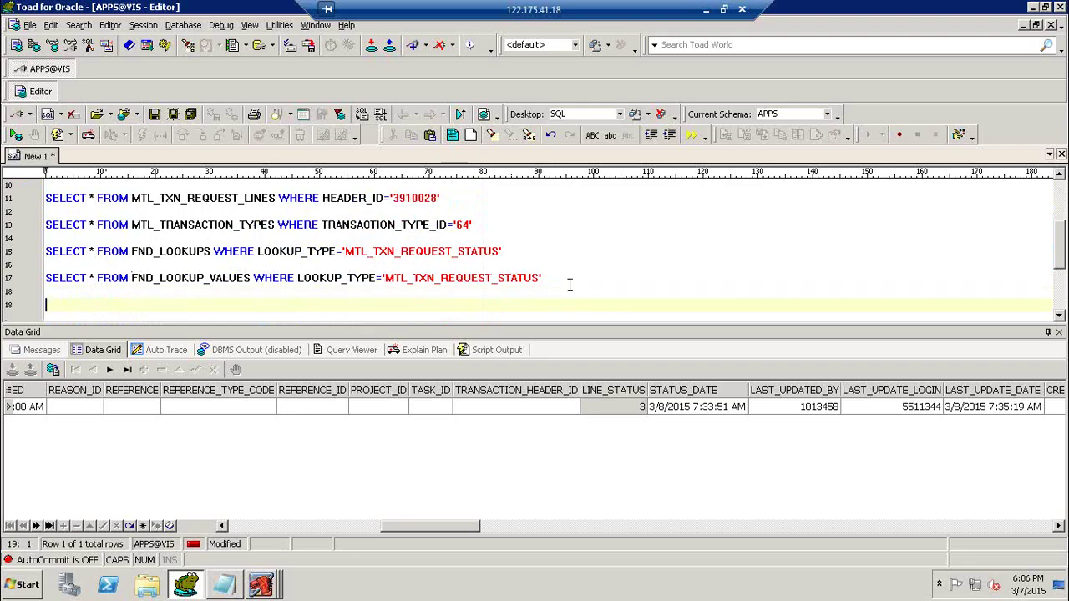
type("SELECT * FROM MTL_MATERIAL_TRANSACTIONS WHERE INVENTORY_ITEM_ID='214955'  SELECT * FROM MTL_TRANSACTION_TYPES WHERE TRANSACTION_TYPE_ID='32'  SELECT * FROM MTL_ONHAND_QUANTITIES_DETAIL WHERE INVENTORY_ITEM_ID='214955'")
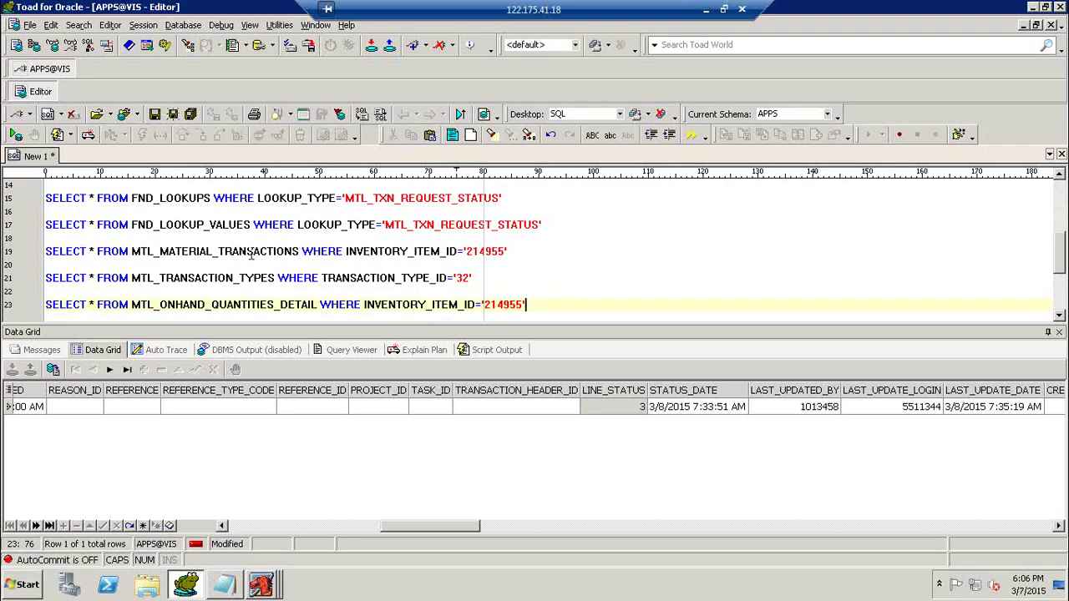
left_click(259, 253)
left_click(447, 252)
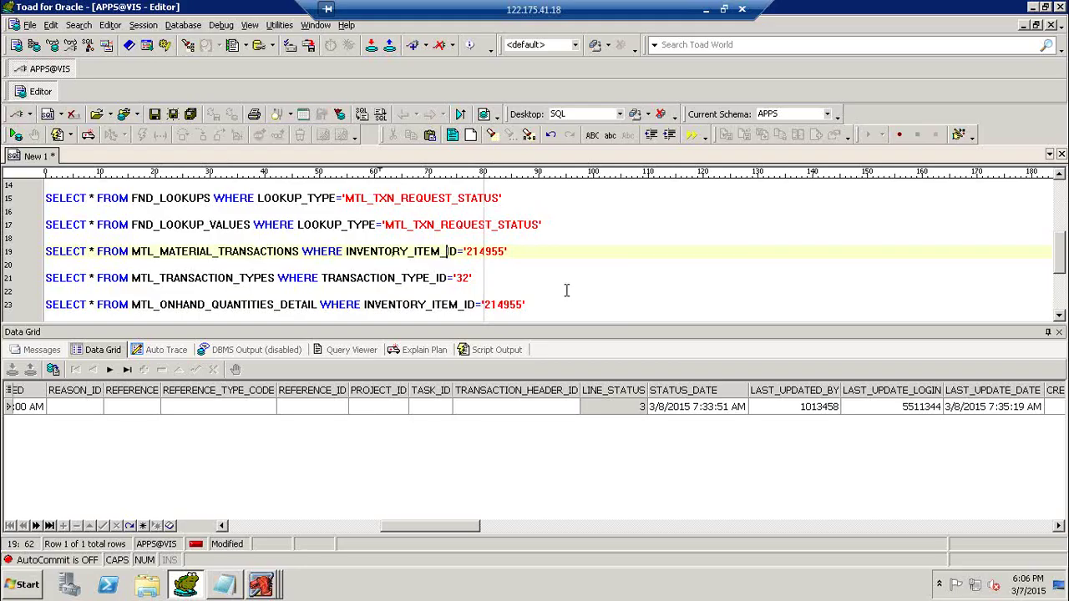
key("F9")
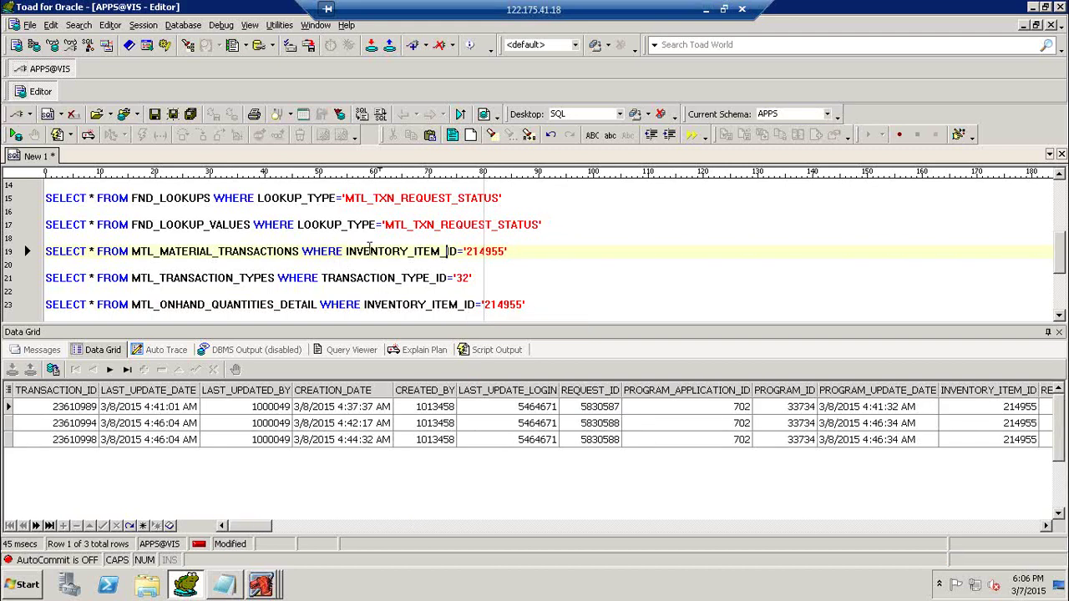
Delete the transaction types query and run the on-hand query: 1150 in 100SInv-1, 2000 in 100SInv-2.
left_click(326, 278)
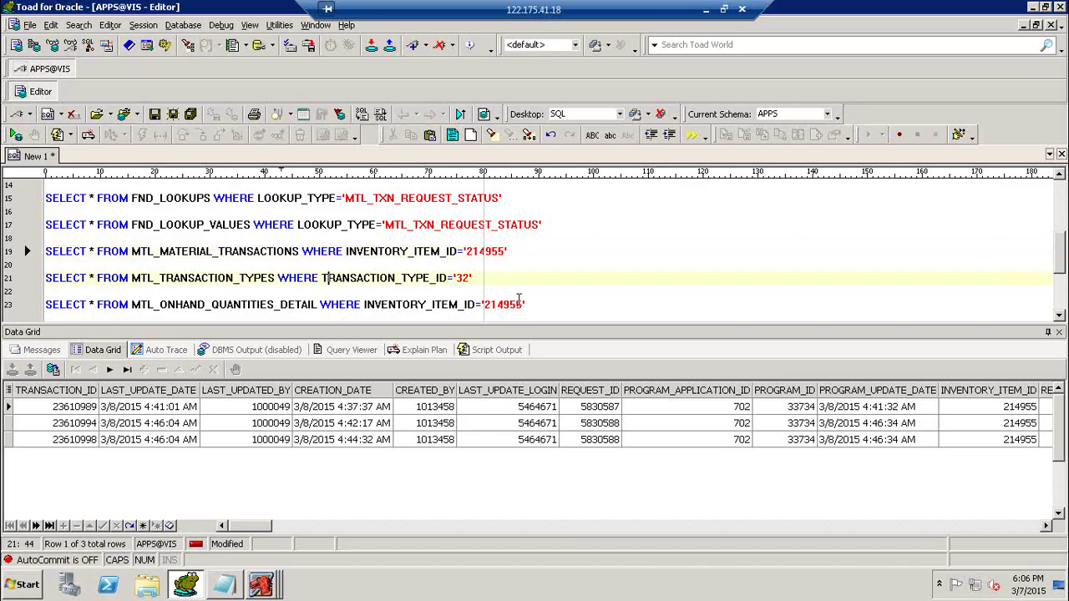
left_click(487, 282)
key("shift+Home")
key("Delete")
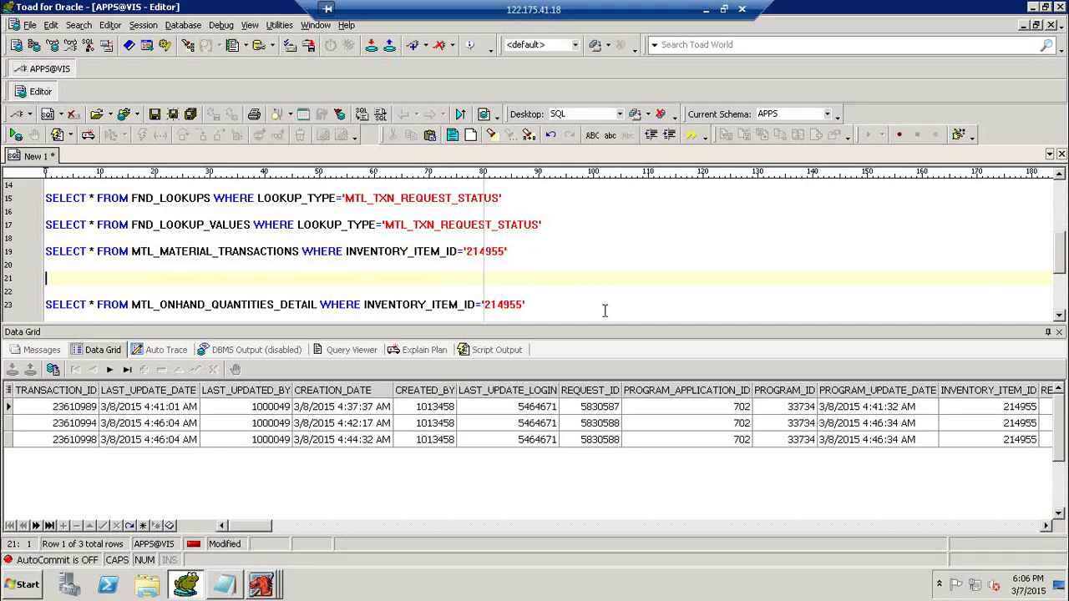
key("Delete")
key("Delete")
key("F9")
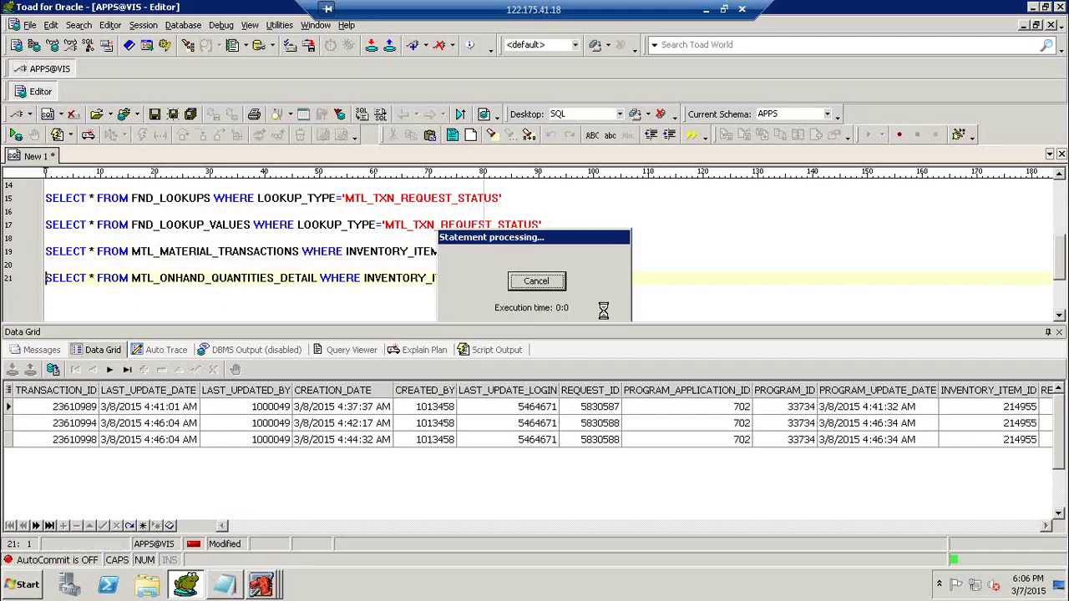
left_click_drag(478, 526, 539, 527)
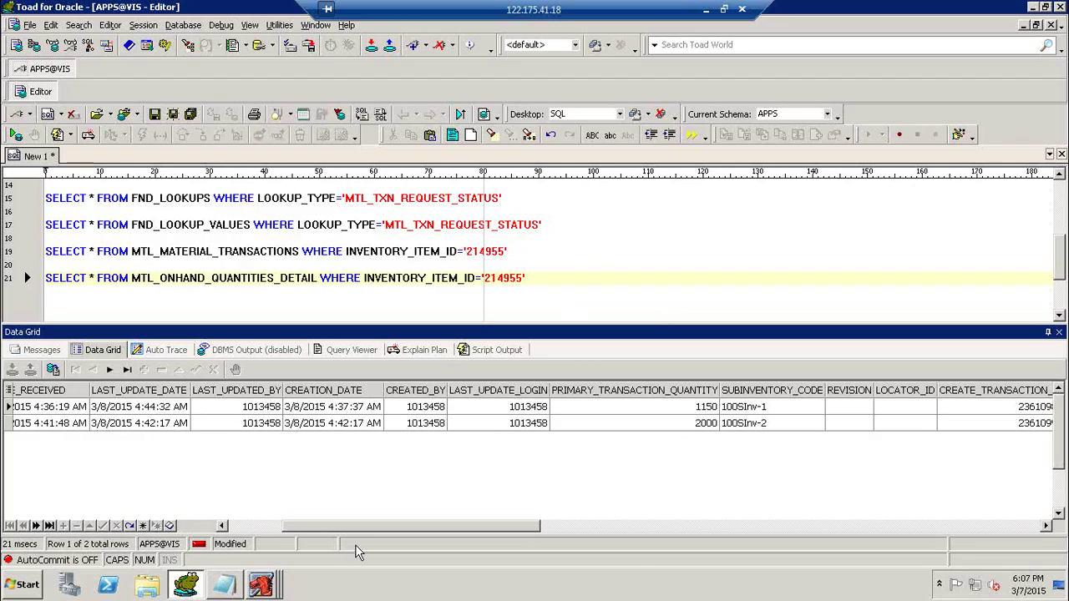
left_click(271, 583)
left_click(300, 551)
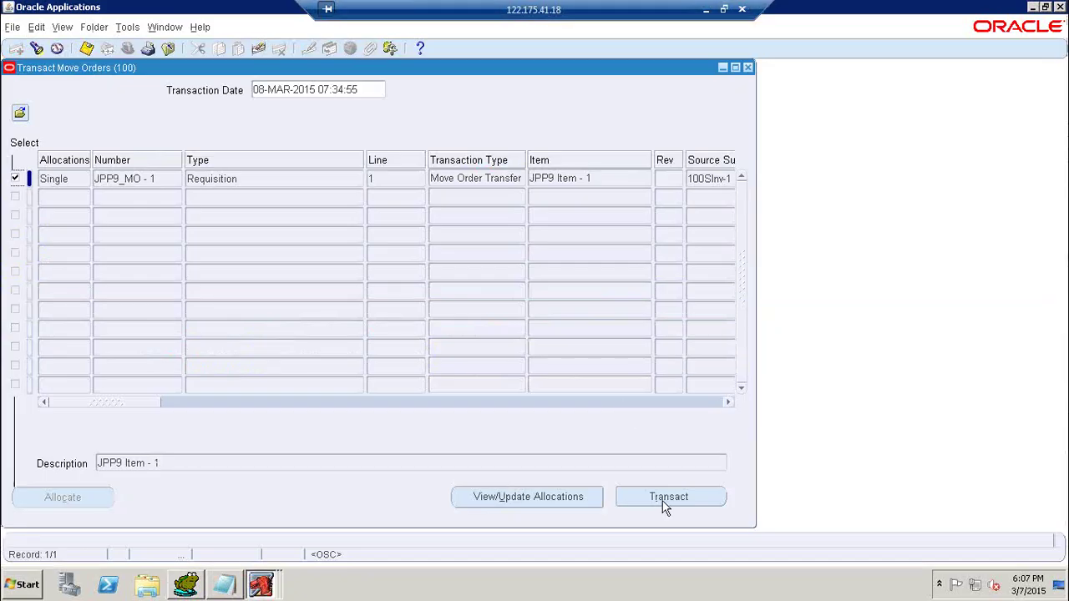
Transact JPP9_MO - 1, acknowledge the message, and check the refreshed submitted requests list.
left_click(664, 506)
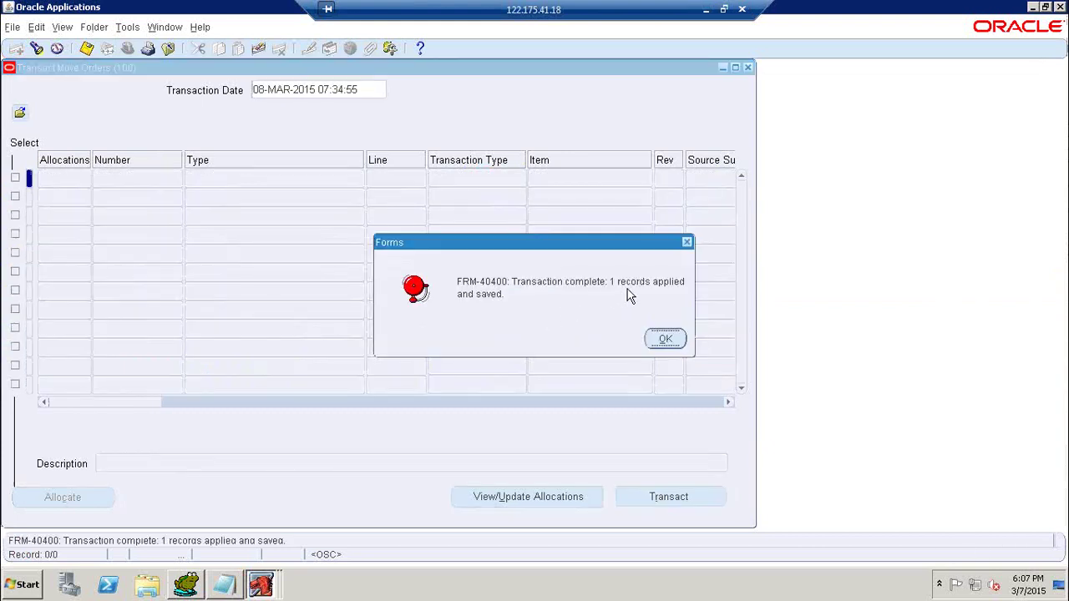
left_click(665, 336)
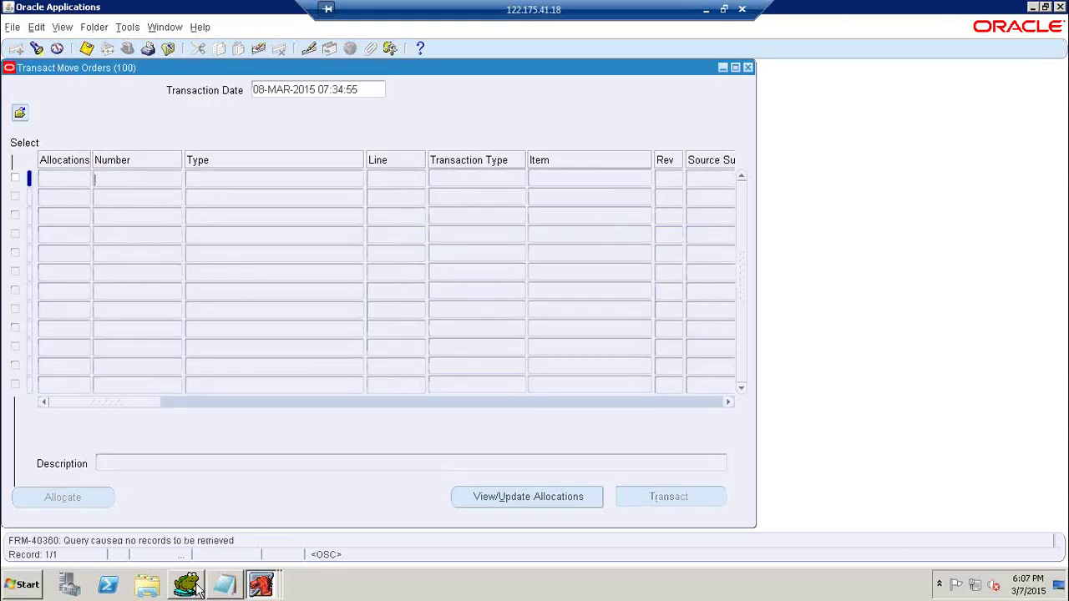
left_click(63, 27)
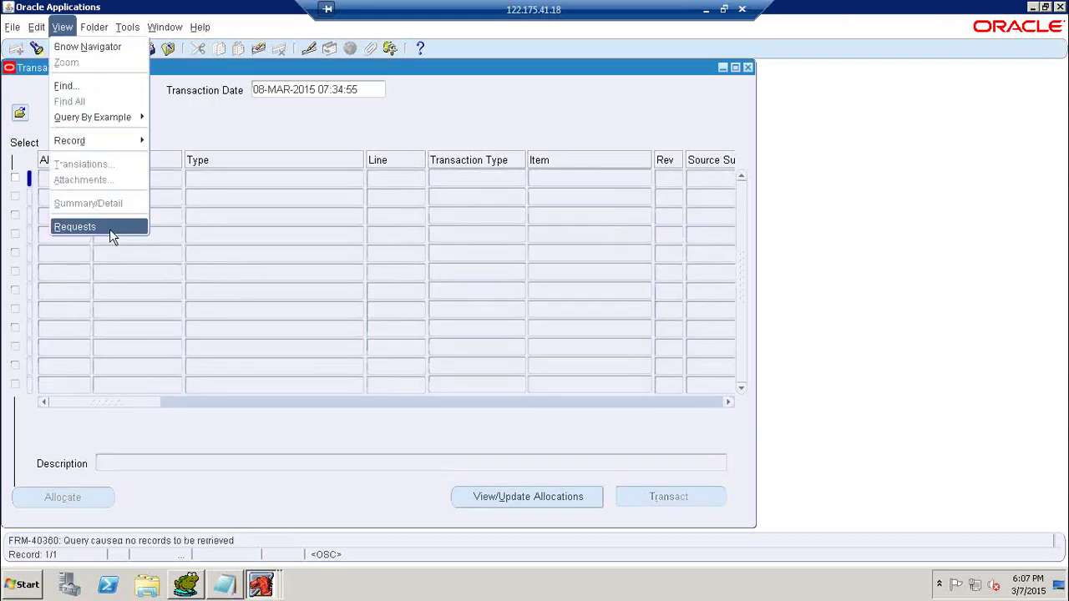
left_click(110, 229)
left_click(490, 416)
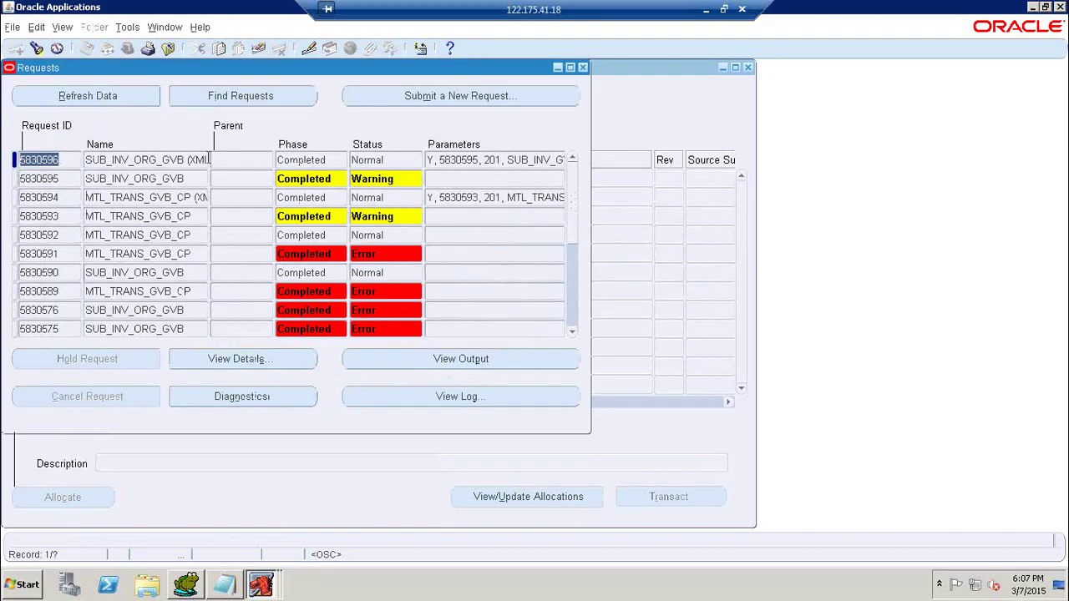
left_click(139, 96)
left_click(583, 68)
left_click(186, 584)
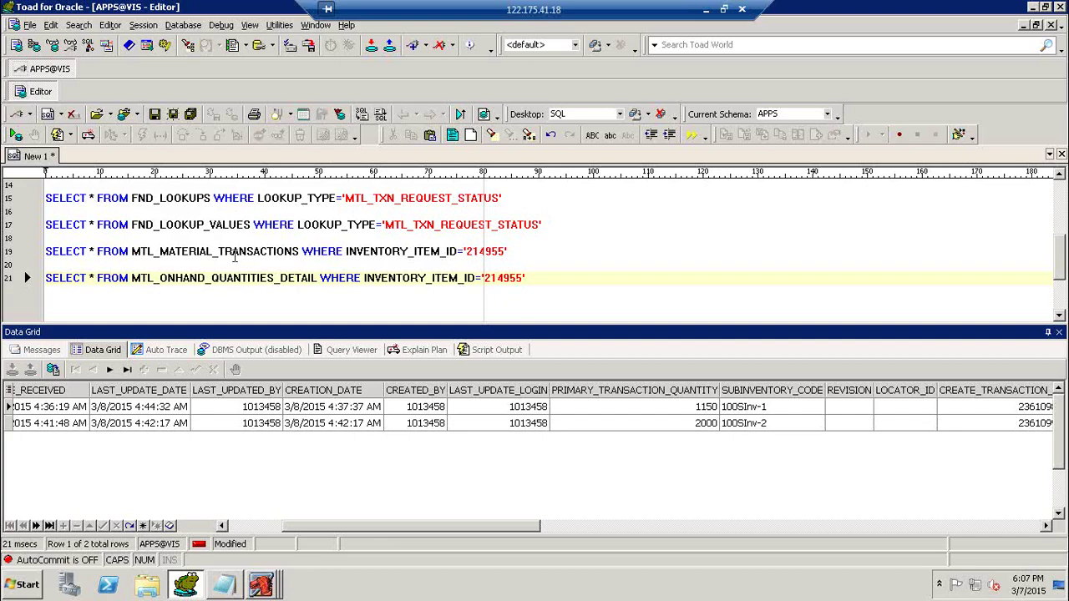
Rerun the request headers query for JPP9, confirming HEADER_STATUS is still 3.
left_click(236, 238)
scroll(253, 227, "up", 2)
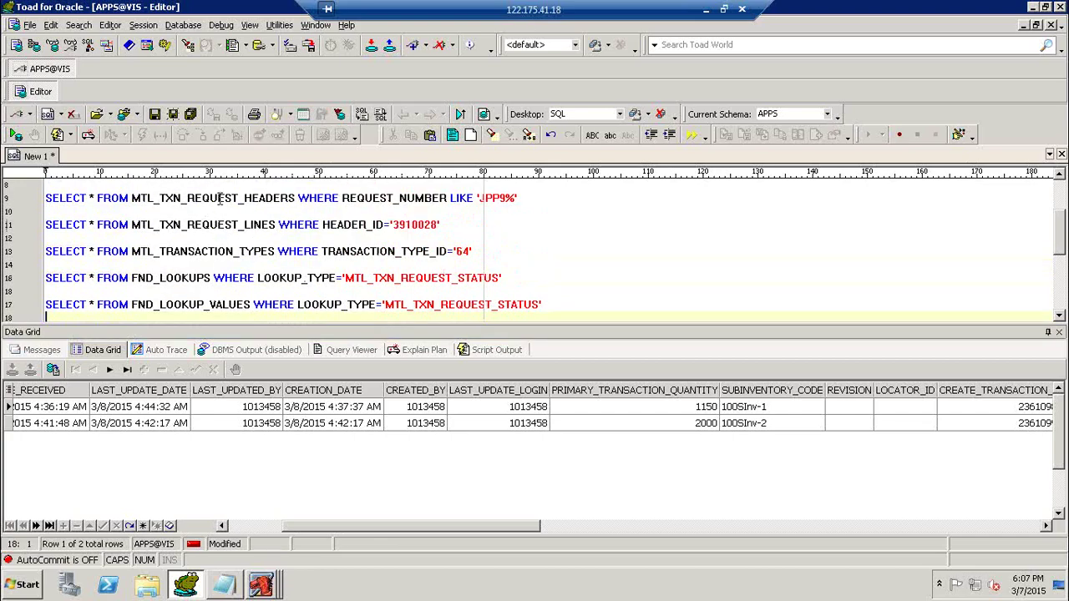
left_click(218, 198)
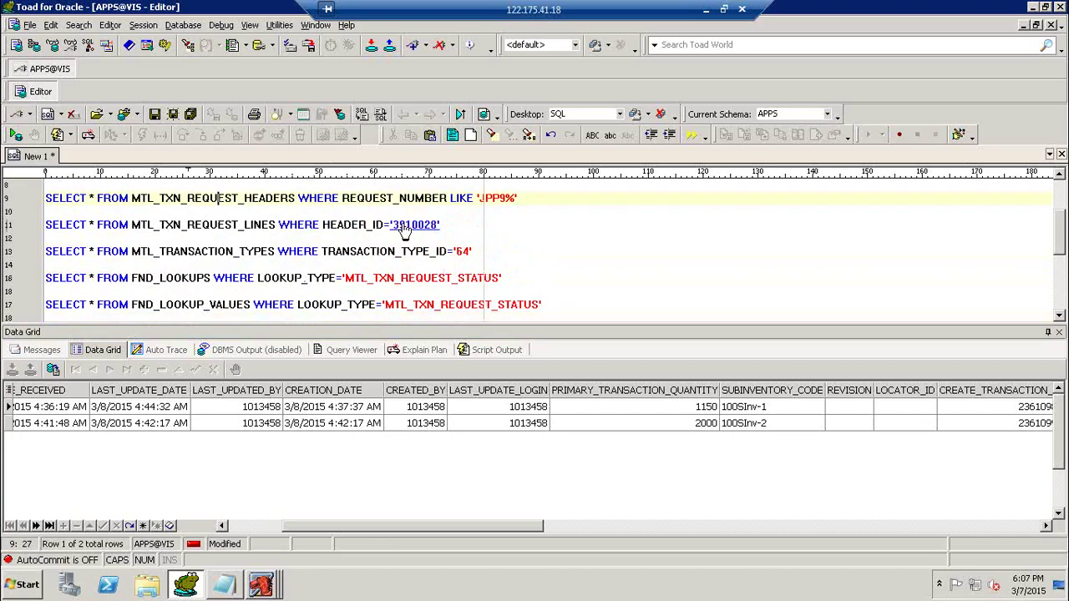
key("ctrl+Return")
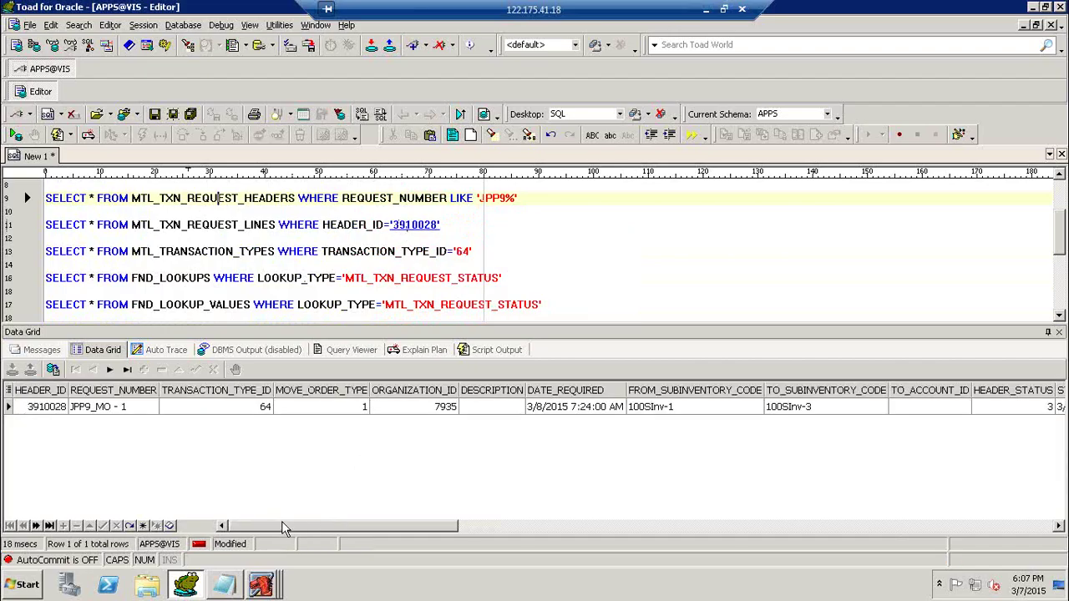
left_click_drag(284, 526, 401, 517)
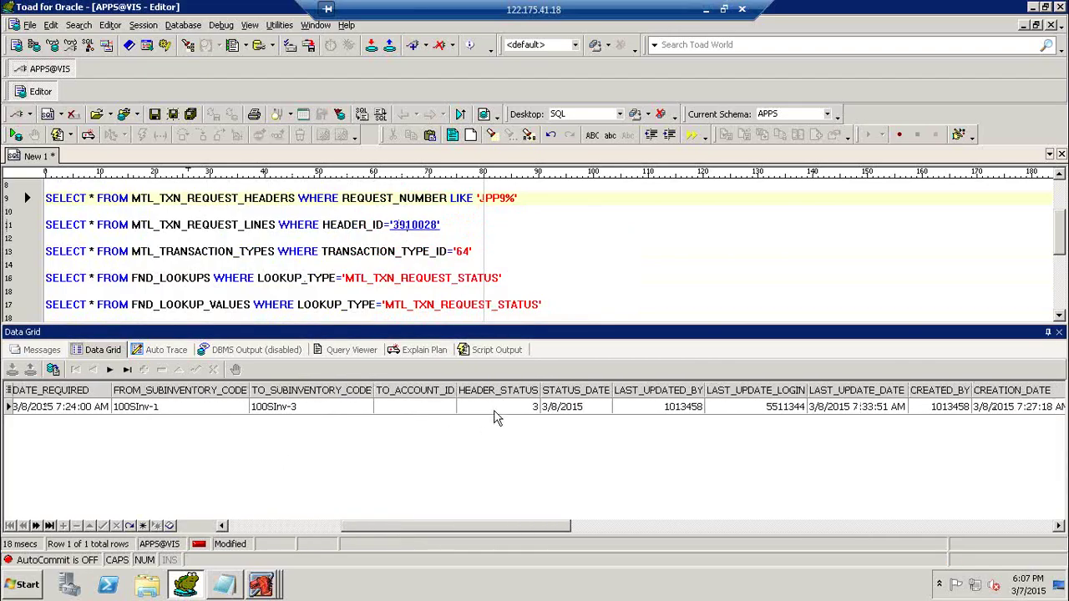
left_click(498, 408)
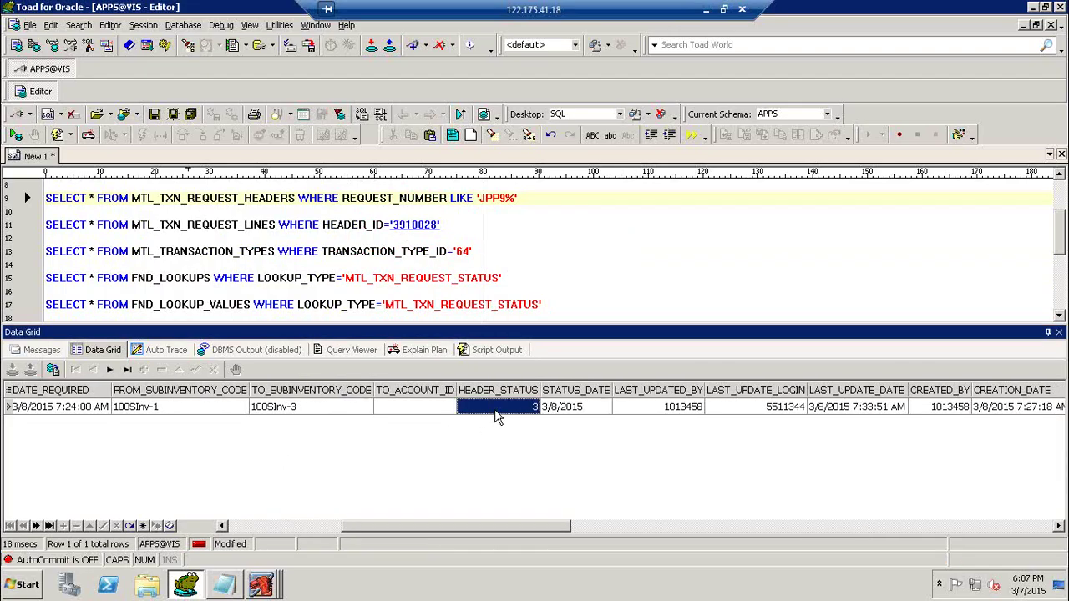
Rerun the lines query for header 3910028, now LINE_STATUS 5, and run the status lookup query.
left_click(297, 225)
key("F9")
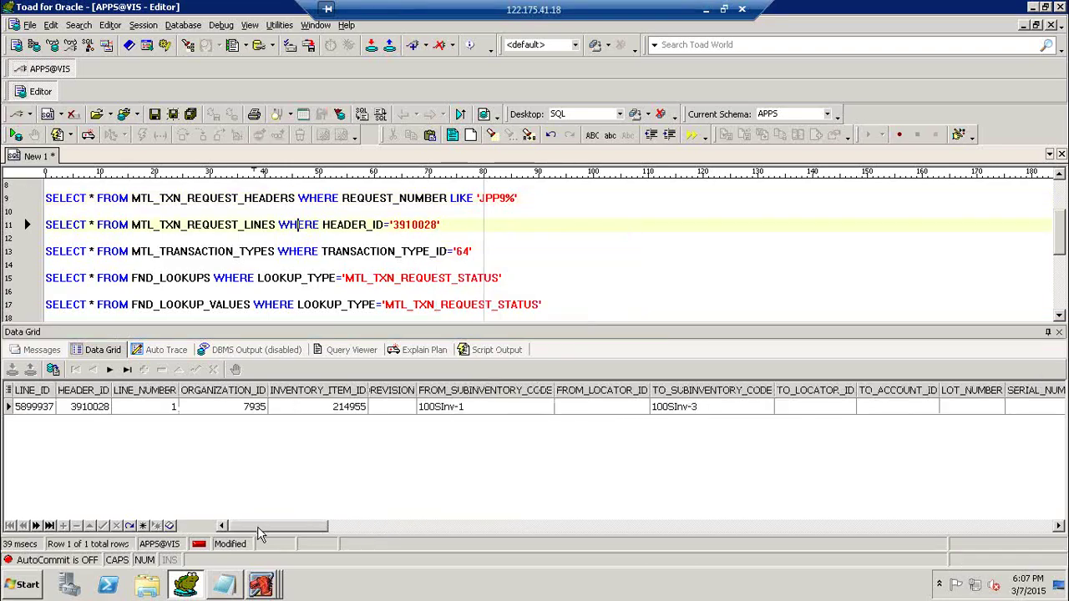
left_click_drag(260, 526, 429, 531)
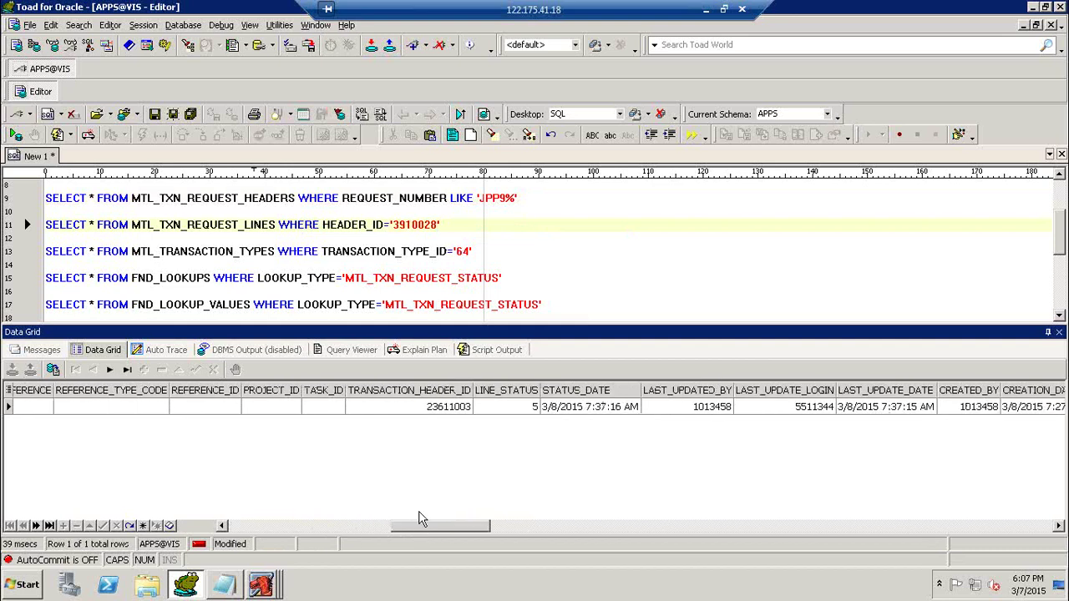
left_click(511, 409)
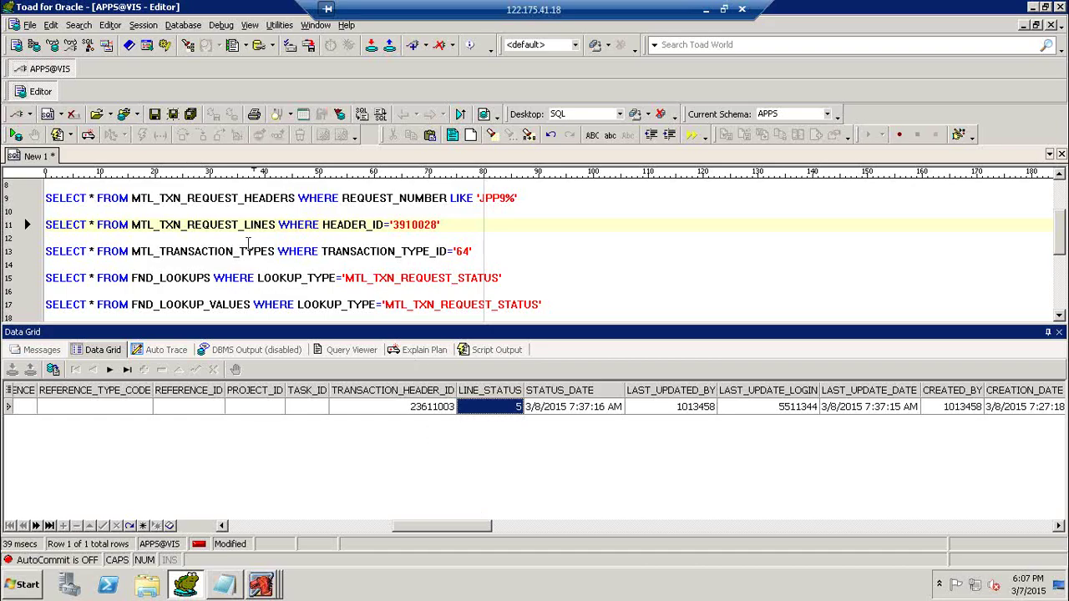
left_click(228, 304)
key("F9")
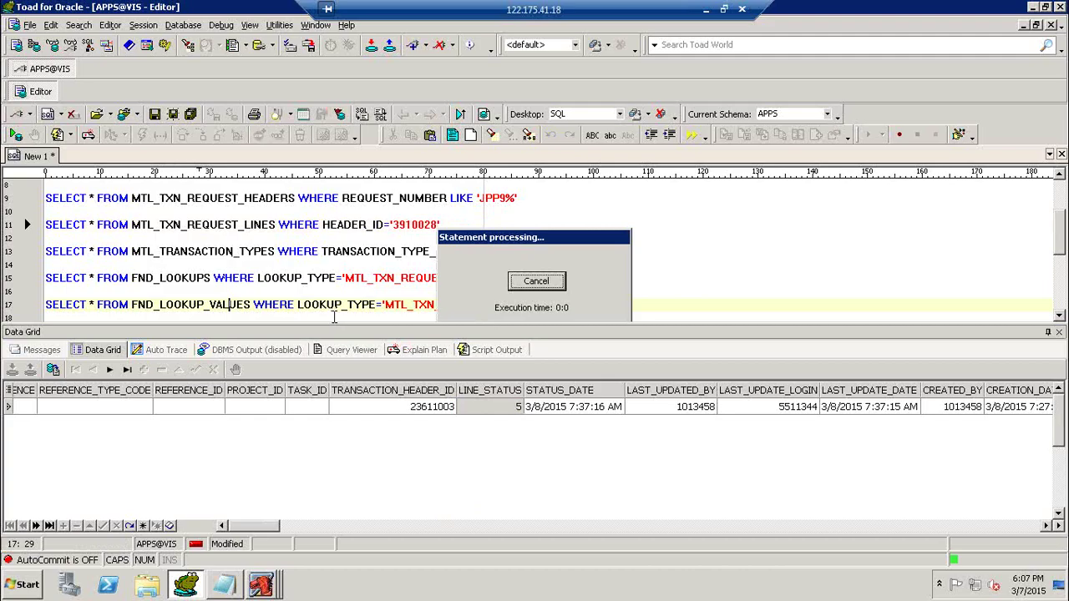
Confirm status code 5 means Closed and rerun the item 214955 material transactions query, now 5 rows.
left_click(254, 474)
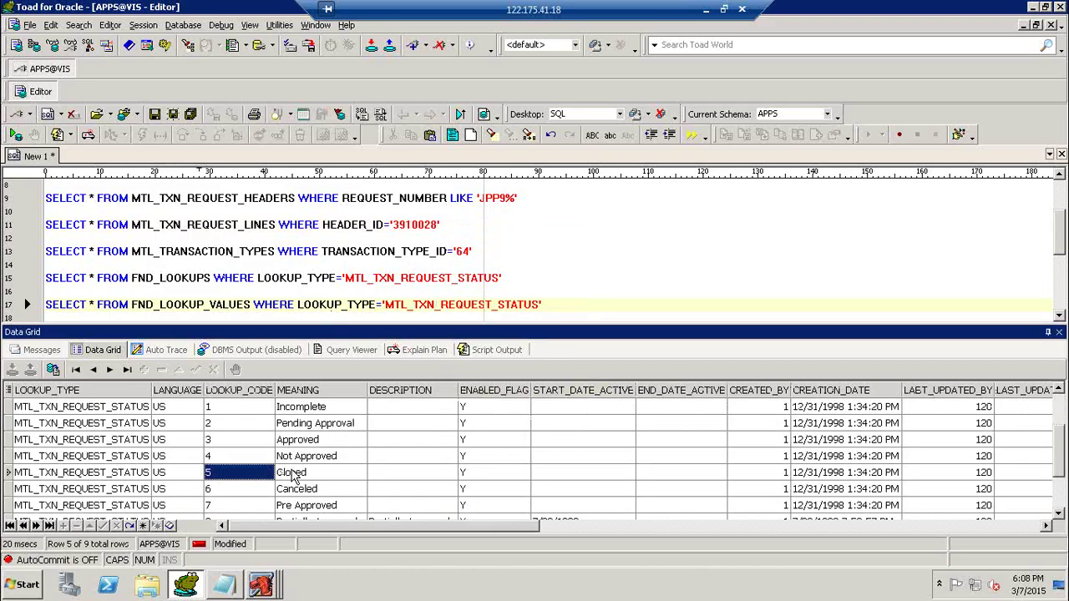
left_click(294, 473)
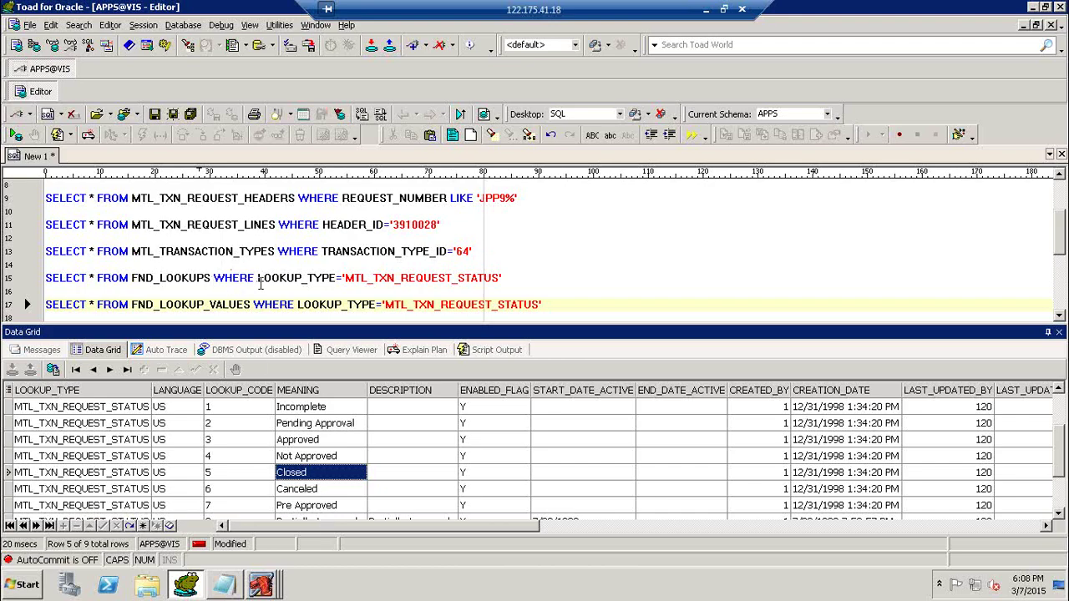
scroll(260, 278, "down", 4)
left_click(259, 278)
scroll(282, 276, "down", 1)
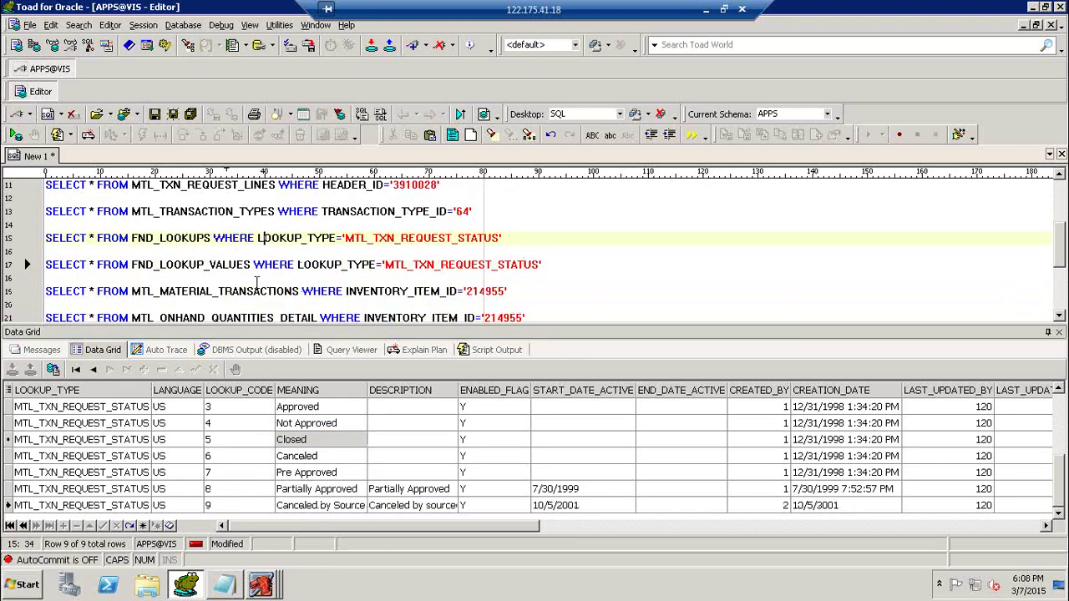
left_click(239, 291)
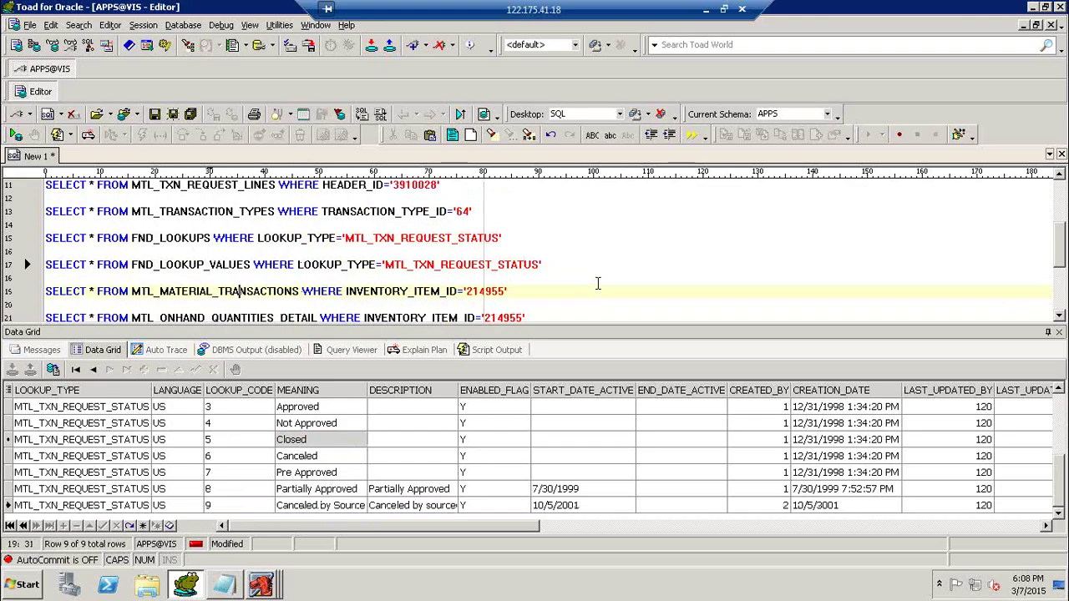
key("F9")
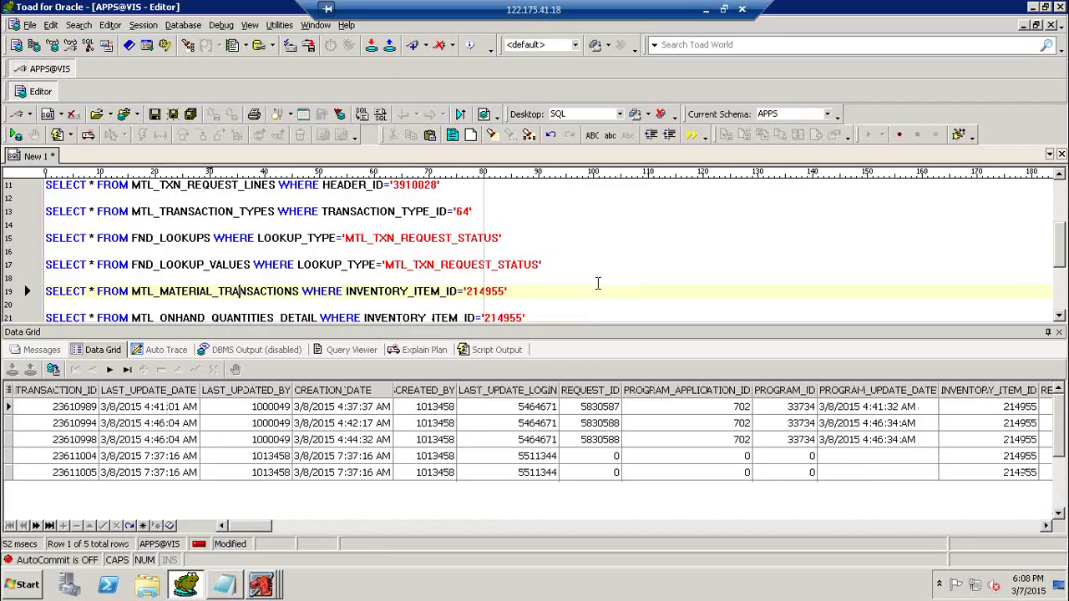
left_click(276, 532)
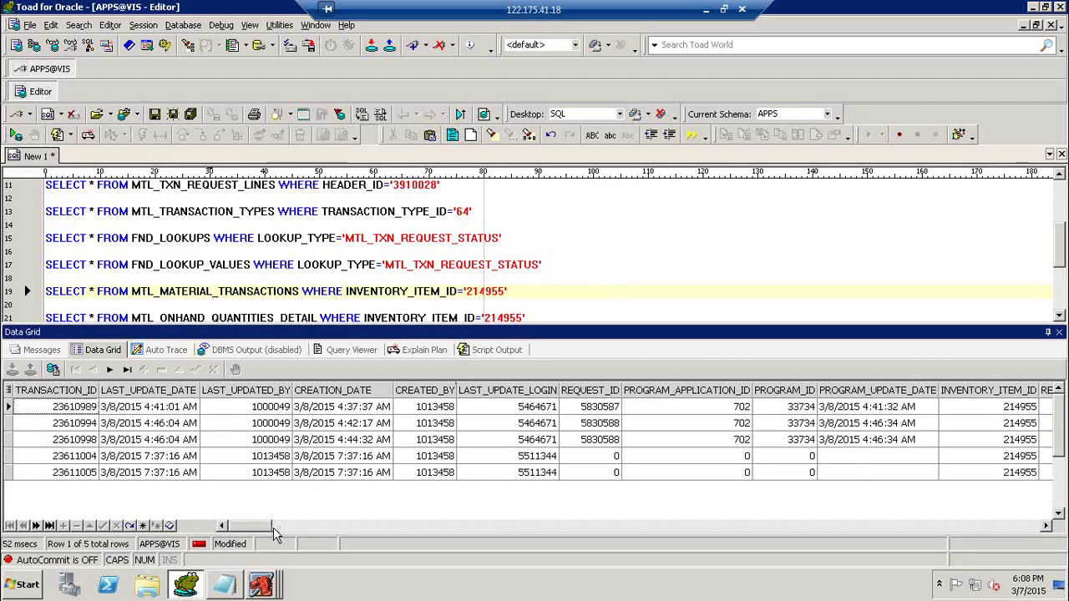
left_click_drag(276, 535, 344, 535)
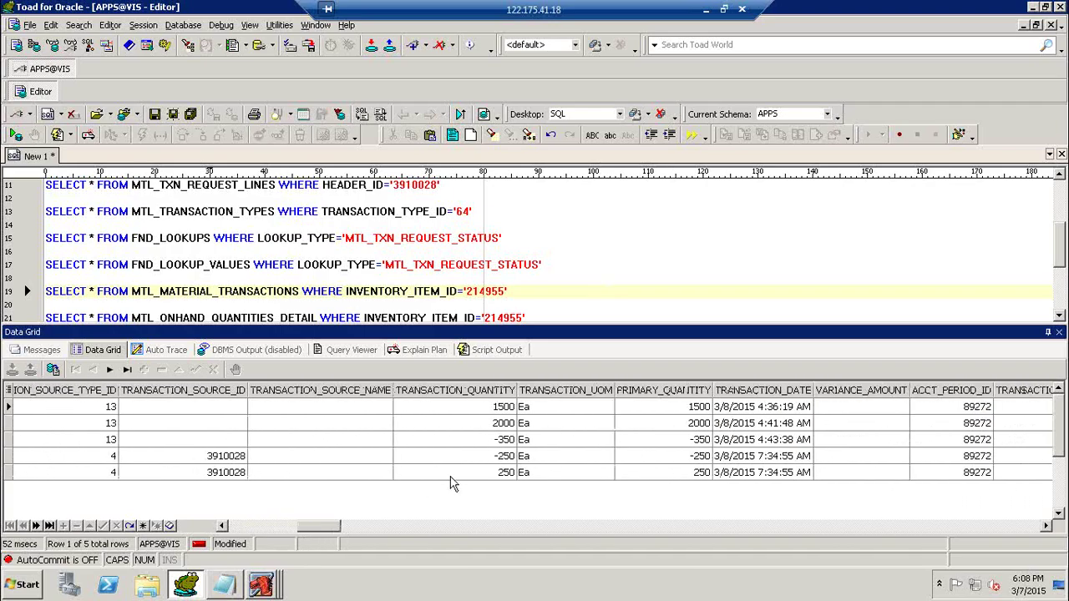
left_click(498, 459)
left_click_drag(335, 526, 294, 539)
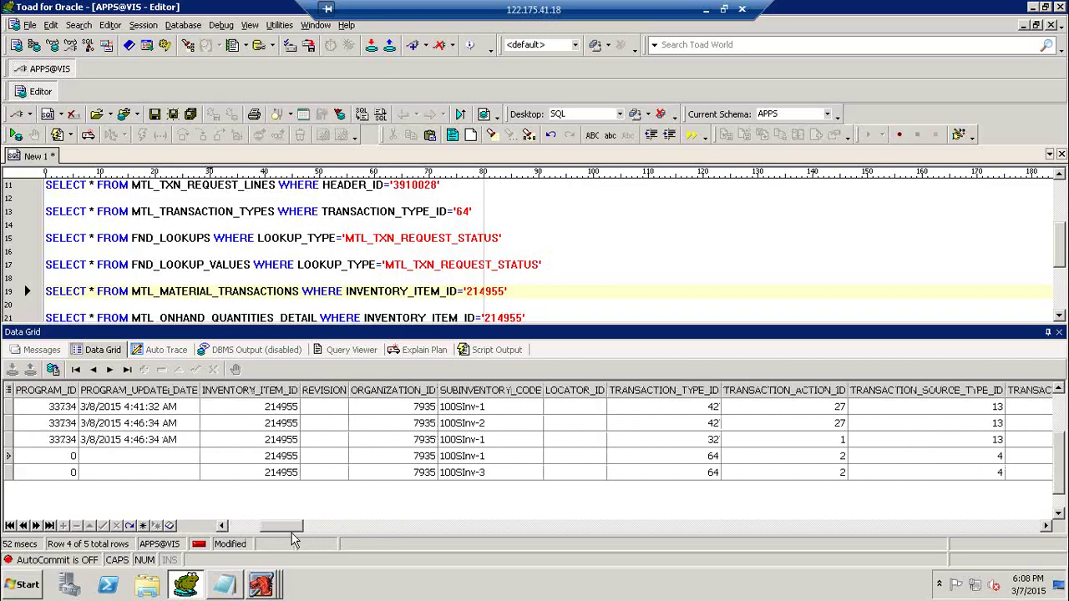
left_click(476, 461)
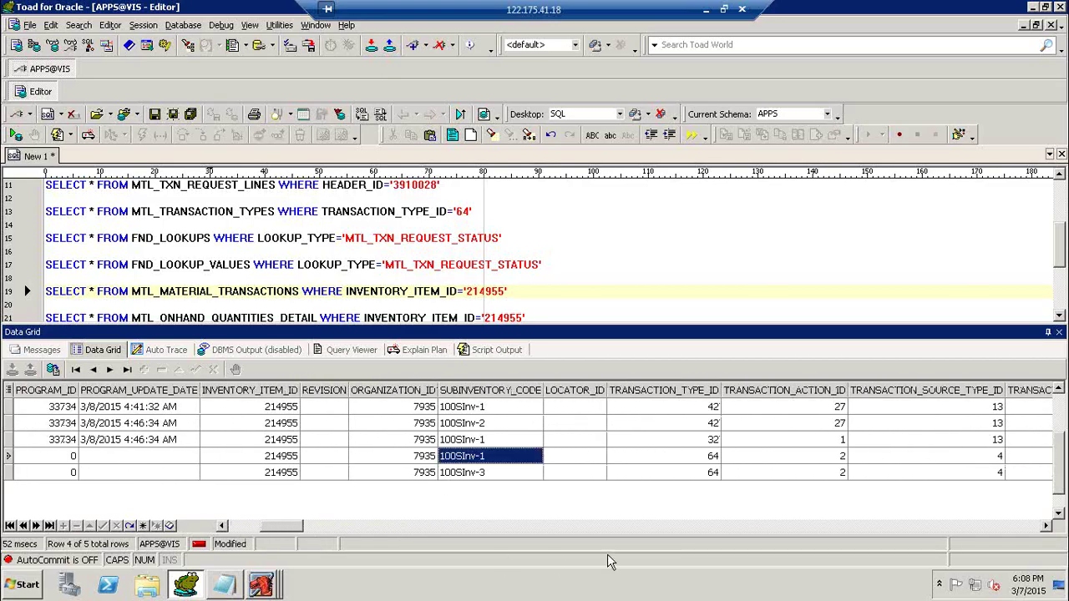
left_click_drag(296, 535, 323, 533)
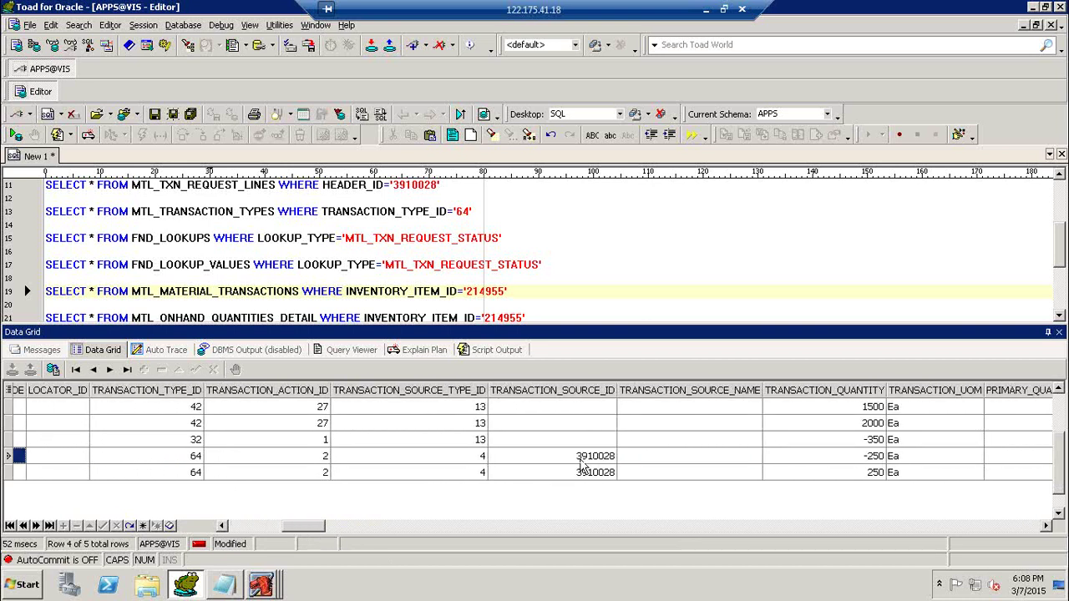
left_click(869, 475)
left_click_drag(319, 533, 289, 533)
left_click(655, 475)
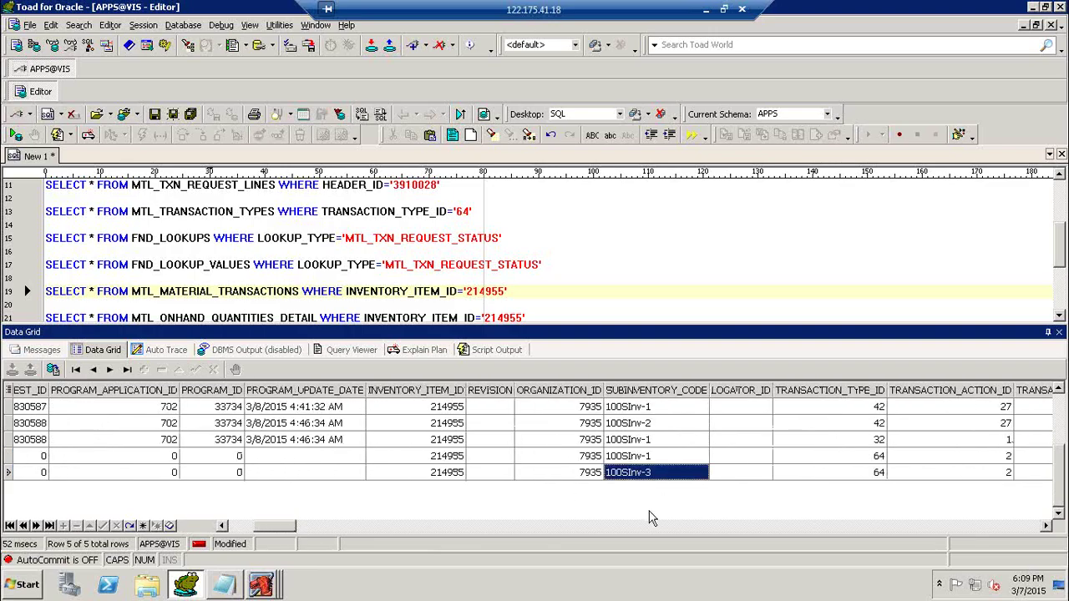
left_click(588, 473)
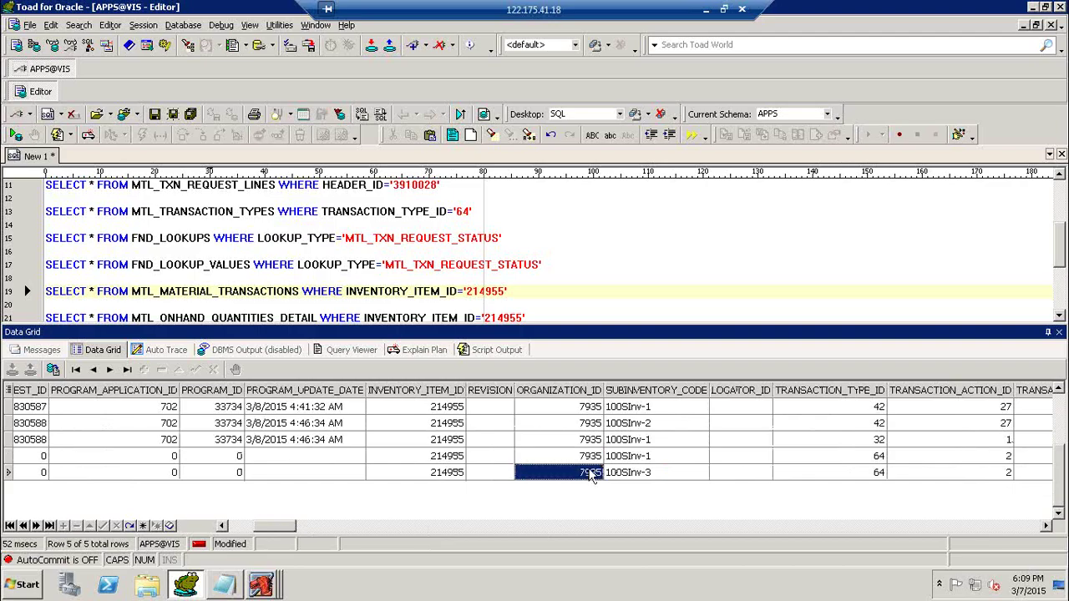
left_click(371, 316)
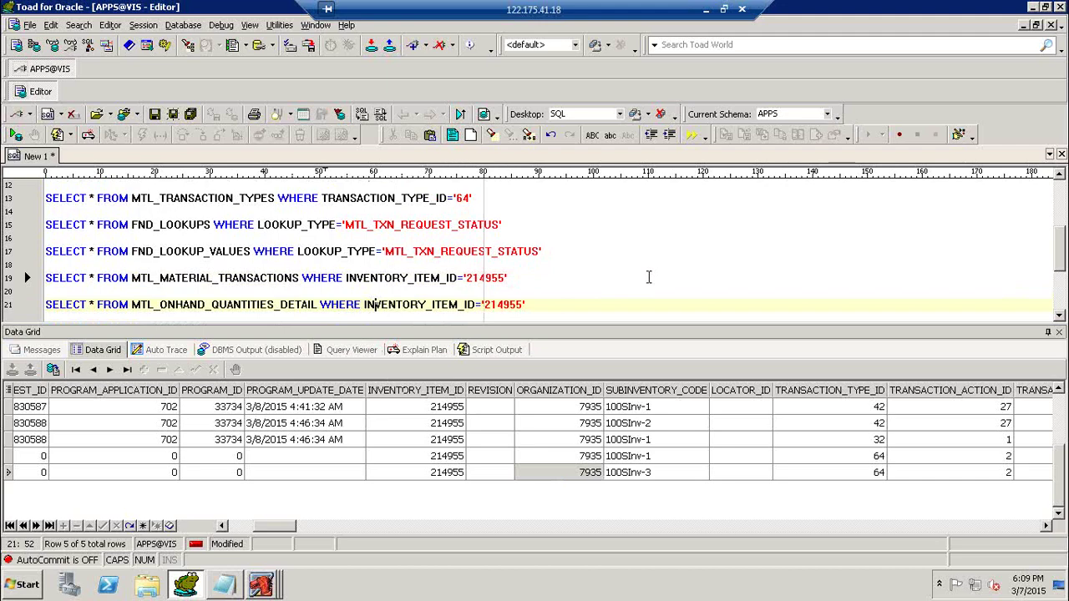
Rerun the on-hand query for item 214955, showing 900 in 100SInv-1 and 250 in 100SInv-3.
key("F9")
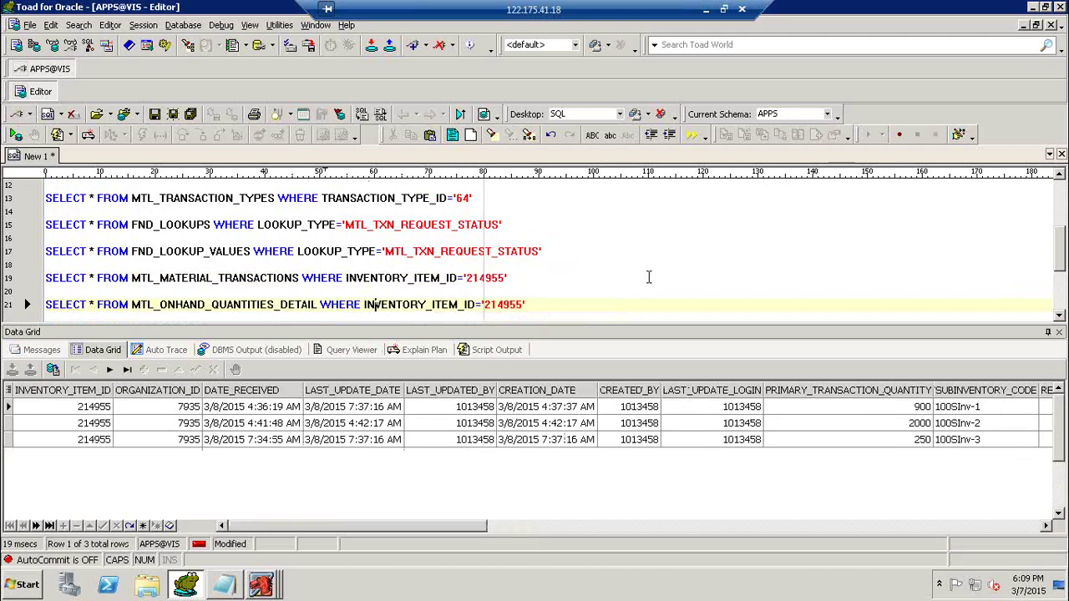
left_click(939, 410)
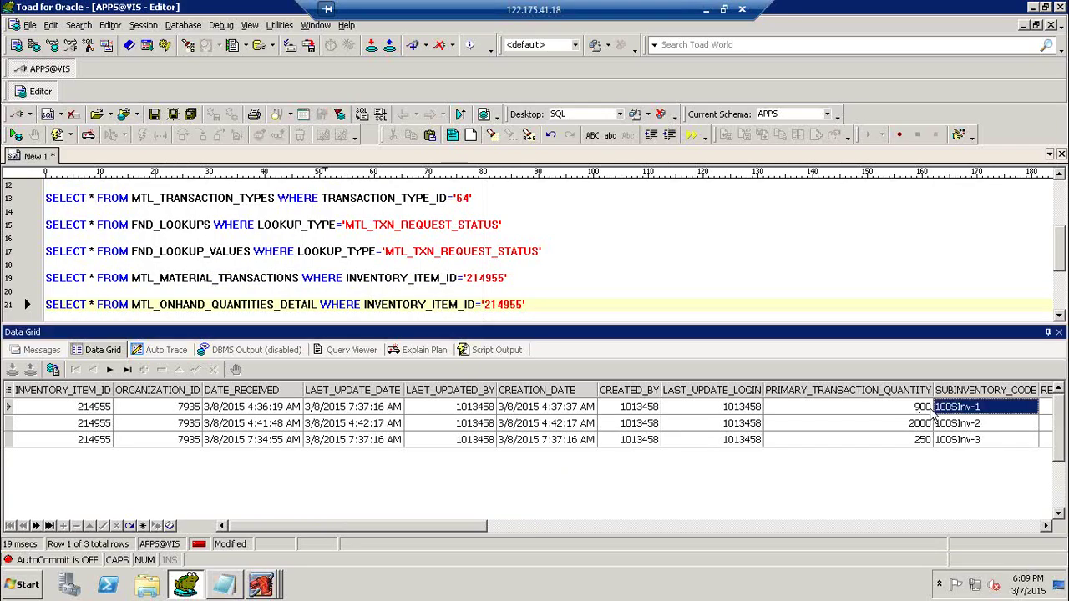
left_click(929, 409)
left_click(925, 441)
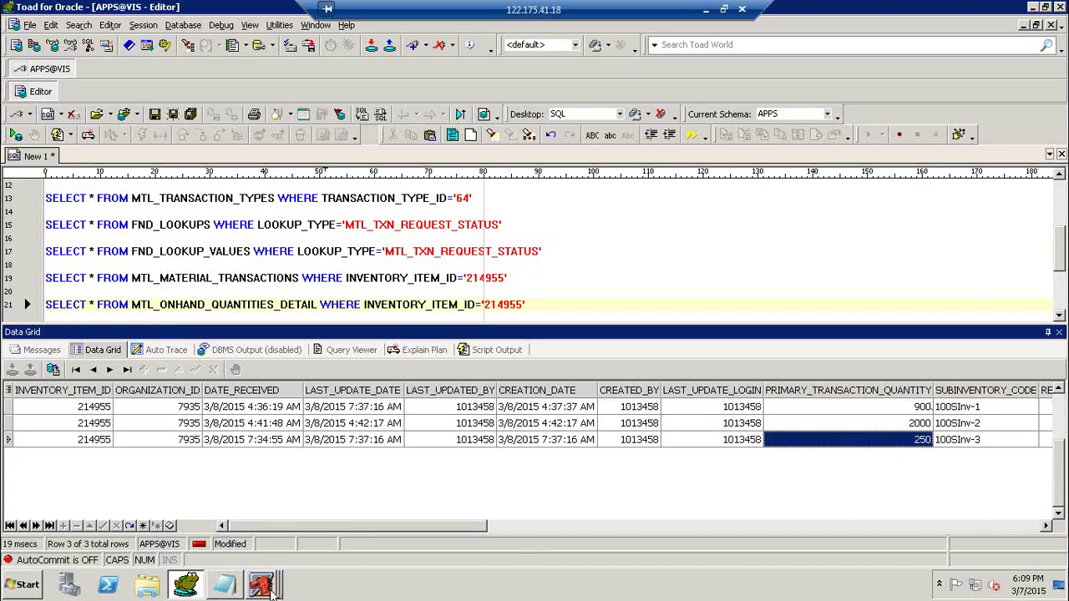
mouse_move(280, 584)
left_click(276, 553)
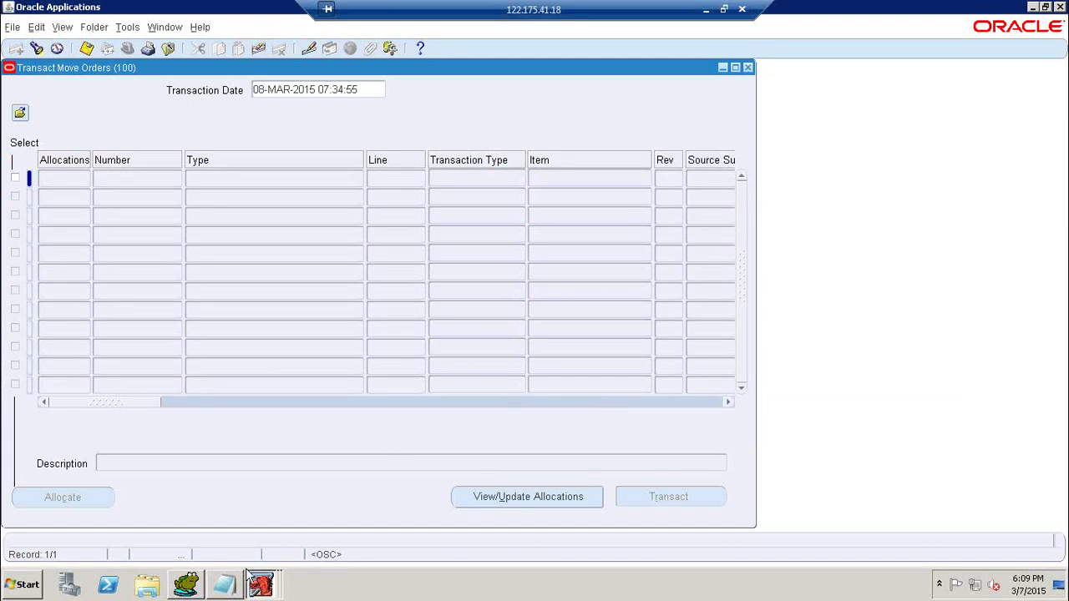
left_click(198, 583)
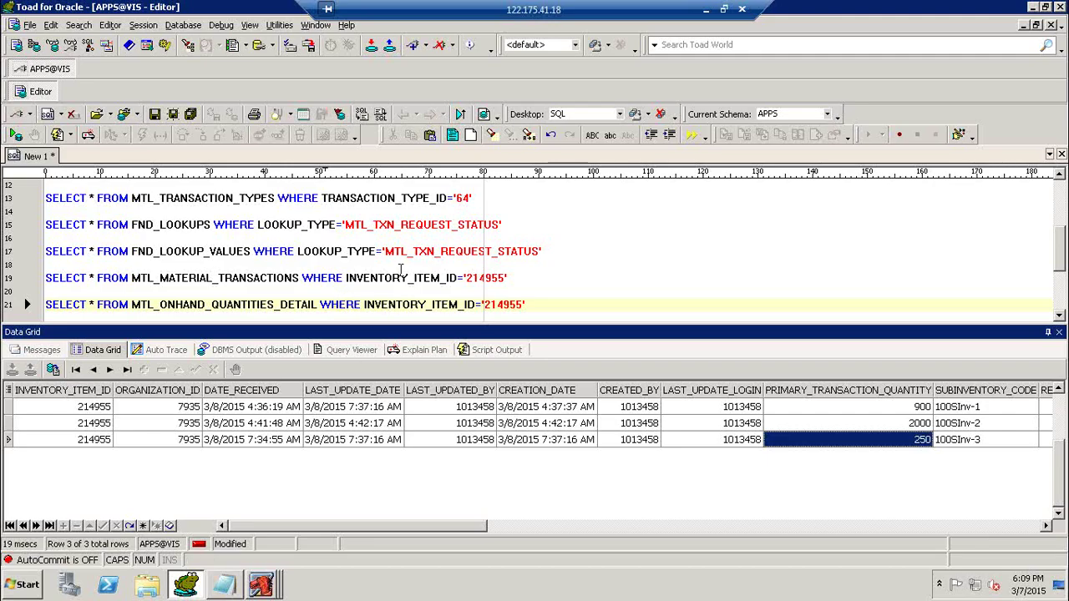
Show the remote Windows desktop and refresh it.
key("super+d")
right_click(382, 227)
left_click(404, 251)
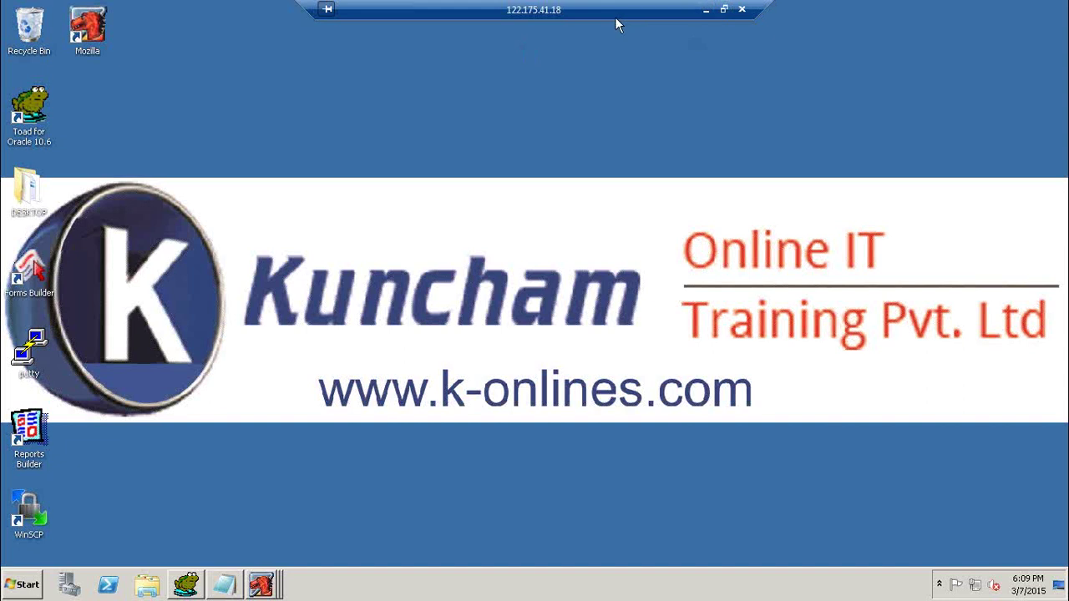
Minimize the remote desktop session and bring Chrome with k-onlines.com to the front.
left_click(708, 11)
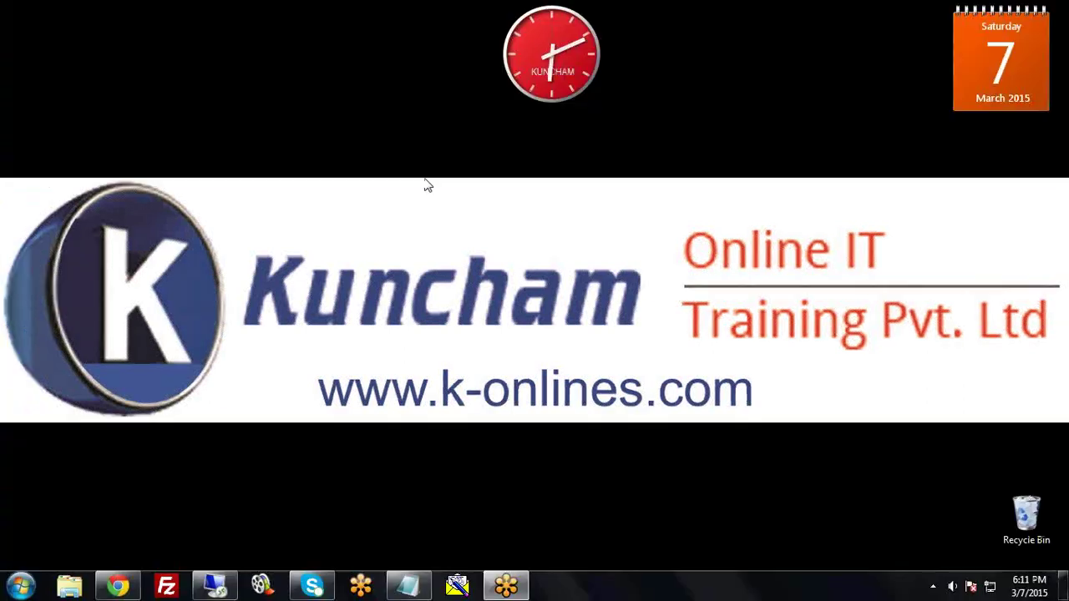
left_click(116, 586)
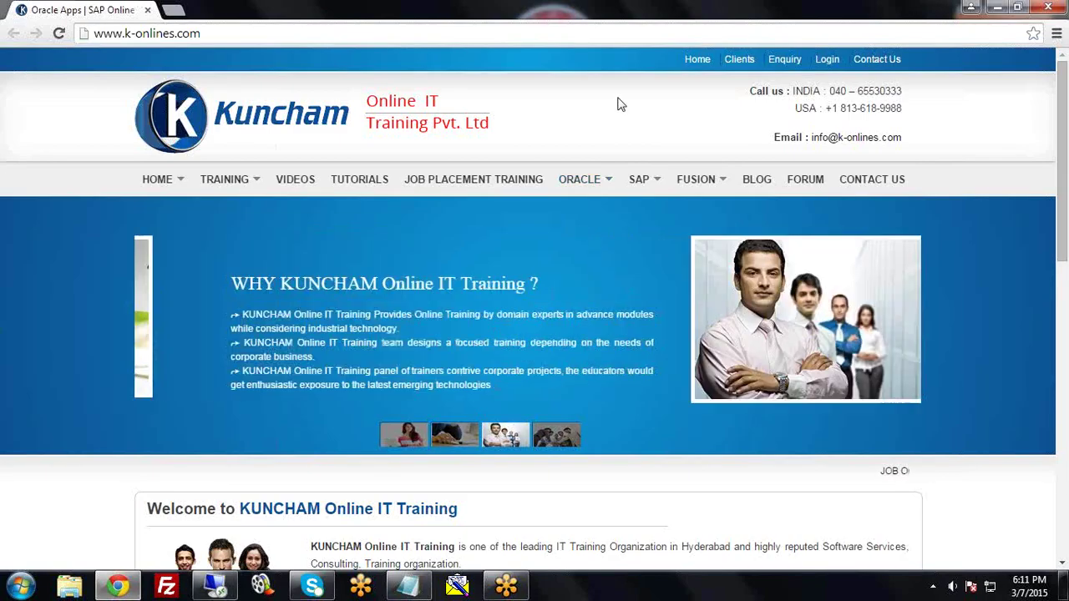